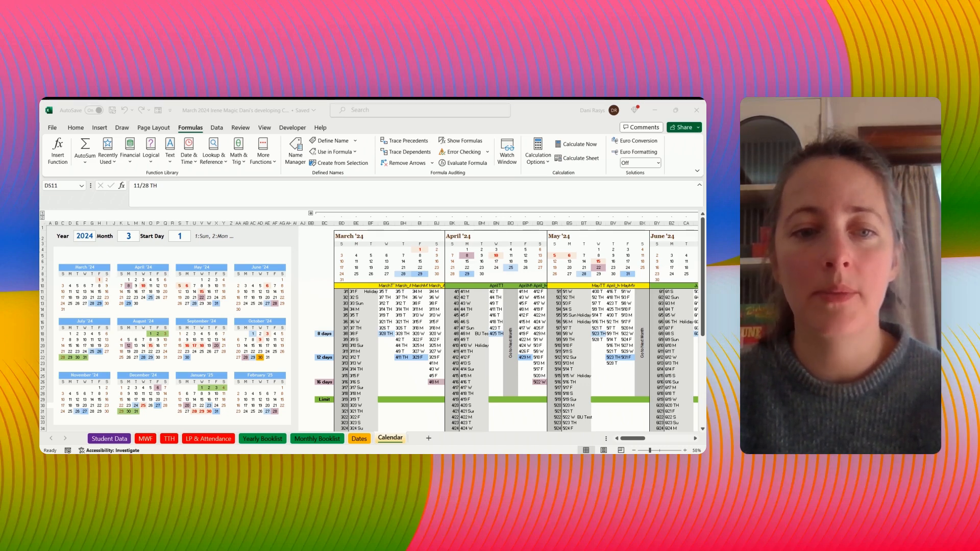
# - Review the December to February date columns, including their headers, on the Dates sheet
pyautogui.hotkey('alt', 'Tab')
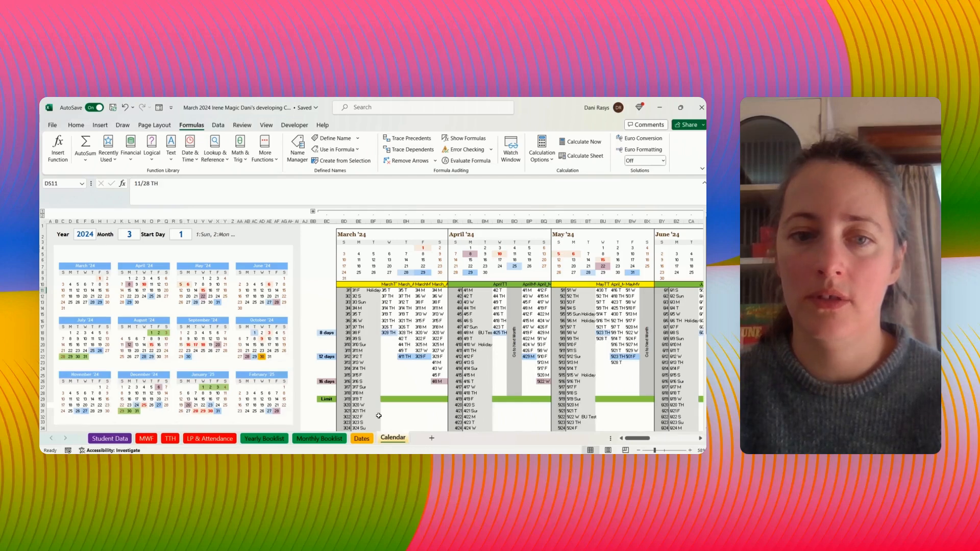
pyautogui.click(362, 438)
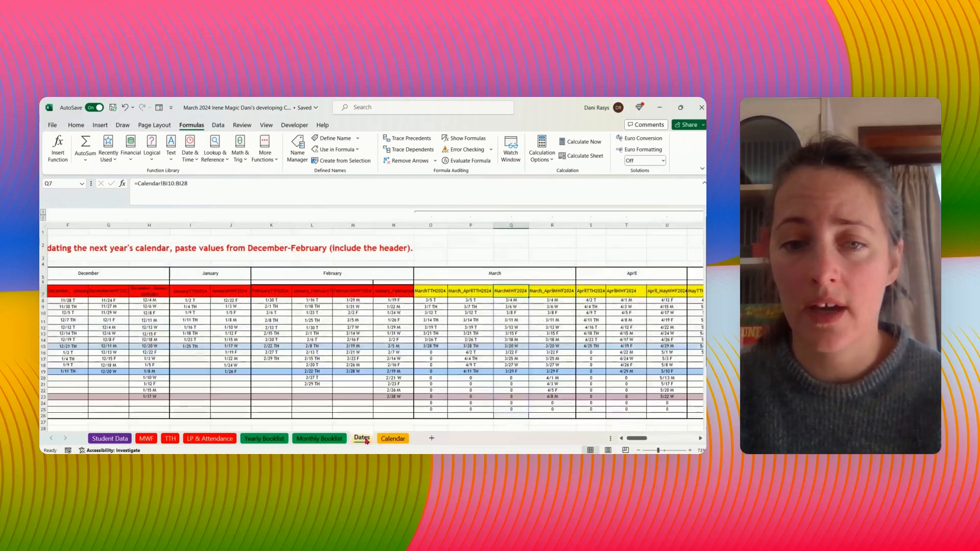
pyautogui.moveTo(67, 290); pyautogui.dragTo(404, 418)
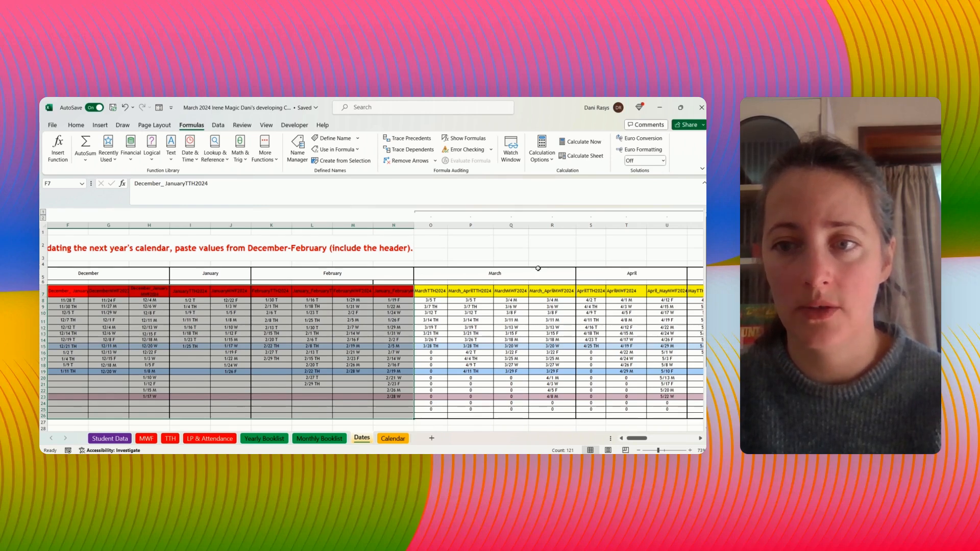
pyautogui.click(107, 274)
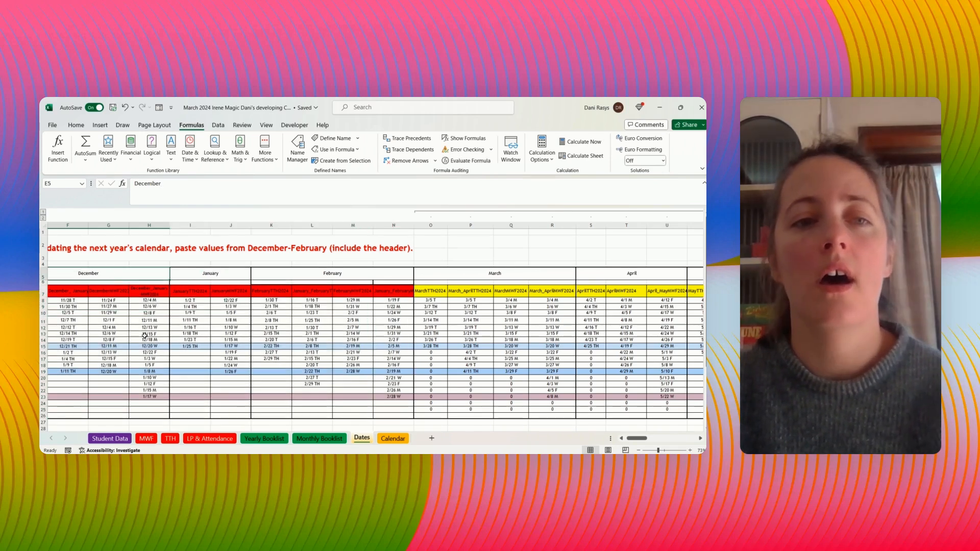
# - Compare the March class dates on the Calendar sheet with the Dates sheet and inspect the Calendar's March TTH header formula
pyautogui.click(394, 440)
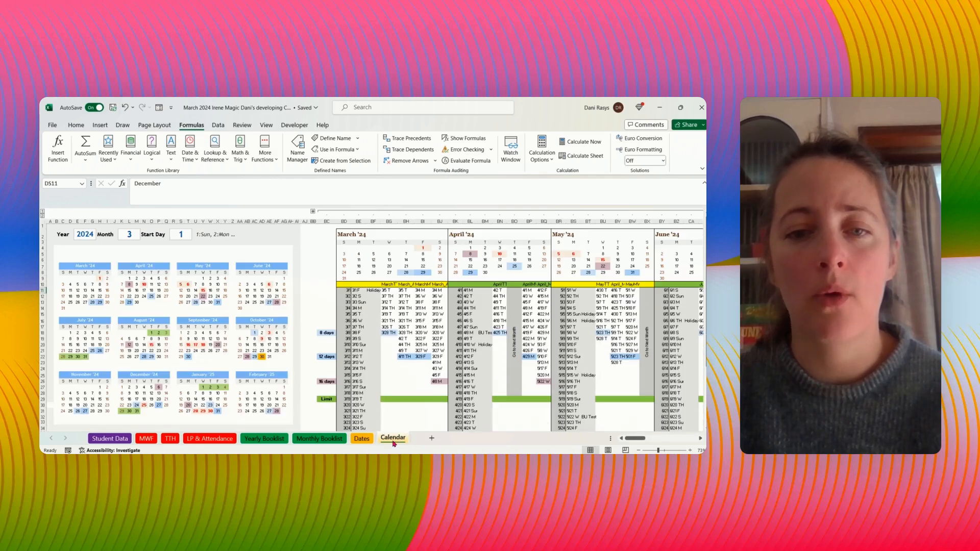
pyautogui.moveTo(396, 289); pyautogui.dragTo(432, 353)
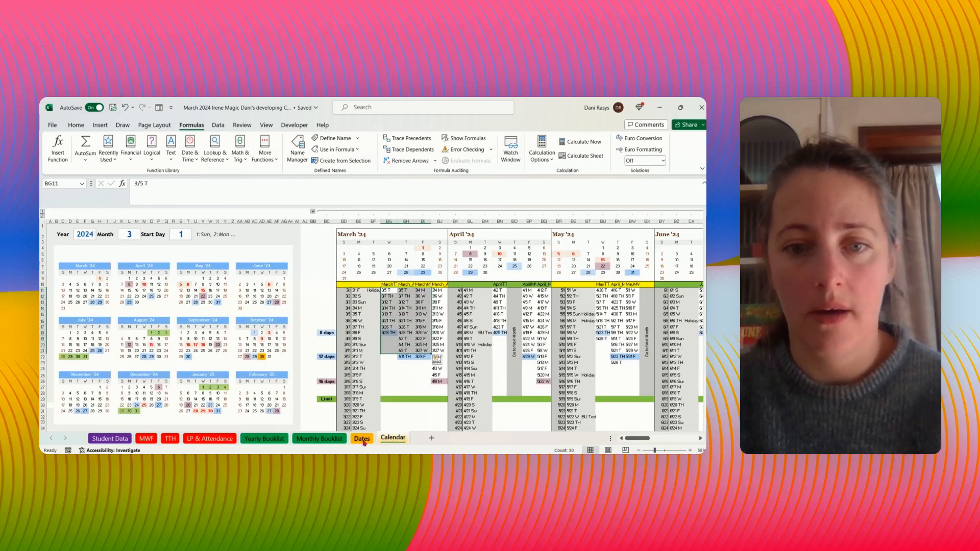
pyautogui.click(370, 438)
pyautogui.moveTo(430, 291); pyautogui.dragTo(582, 411)
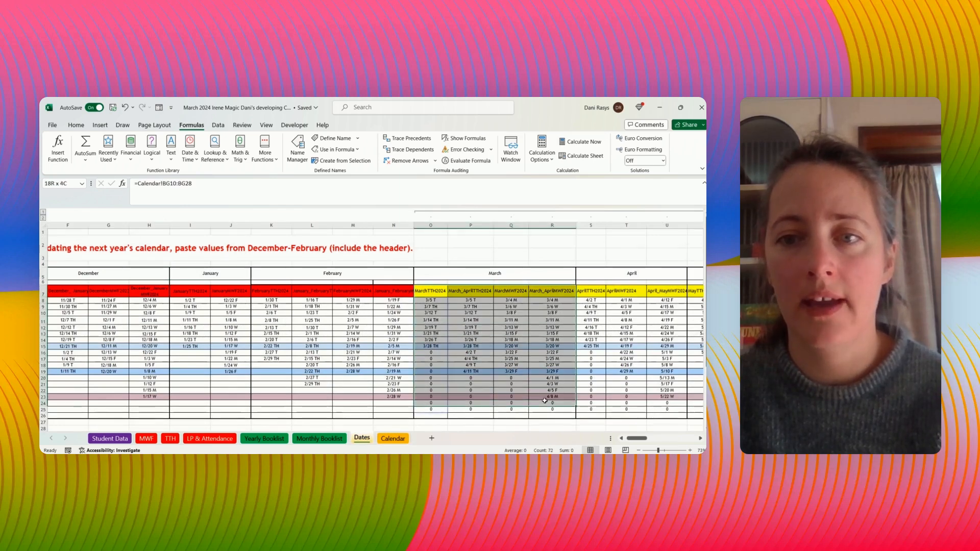
pyautogui.click(390, 440)
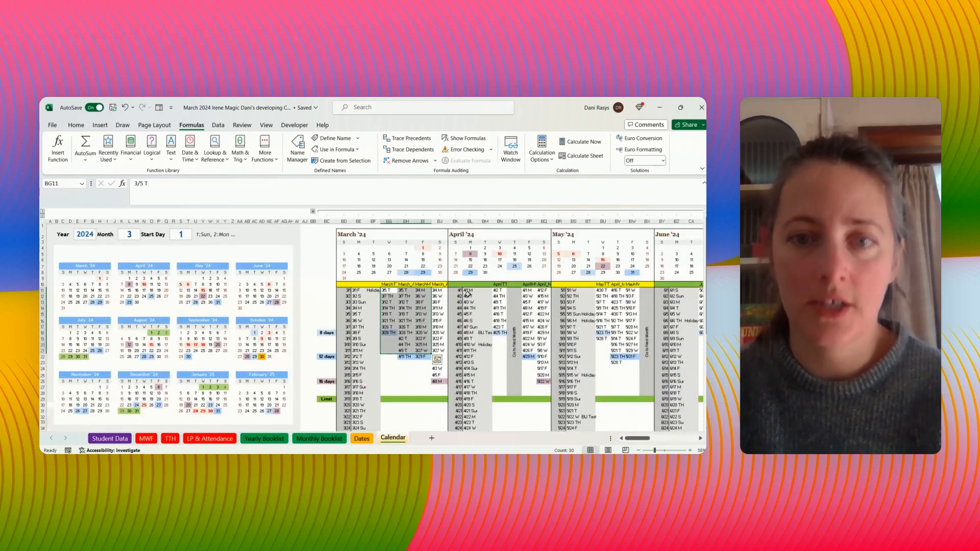
pyautogui.moveTo(387, 288); pyautogui.dragTo(522, 285)
pyautogui.click(387, 284)
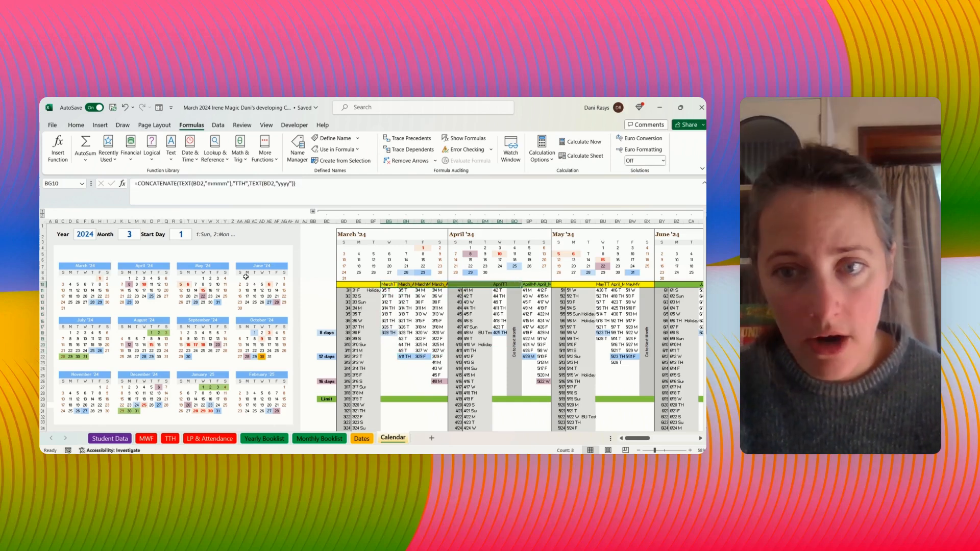
# - Set the calendar's starting year to 2025
pyautogui.click(82, 234)
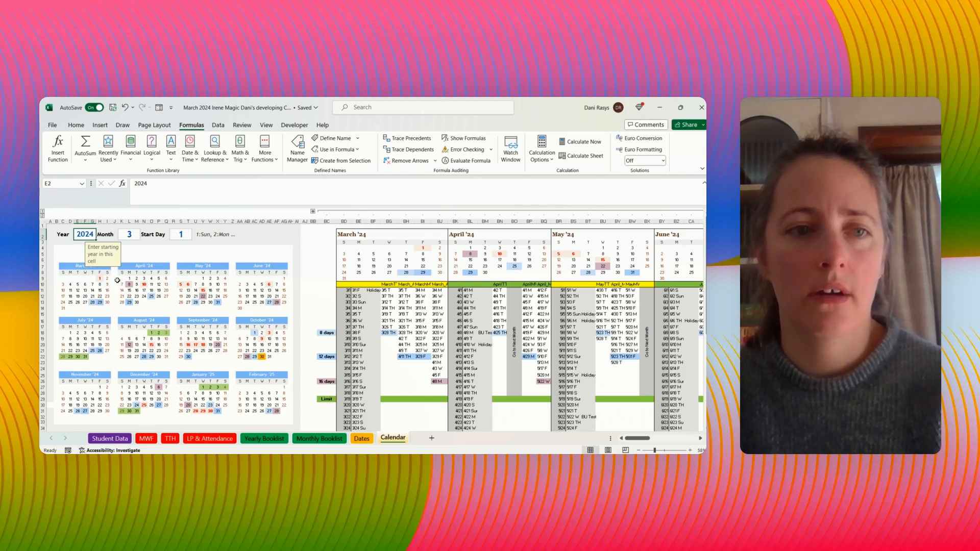
pyautogui.write('2025')
pyautogui.press('Return')
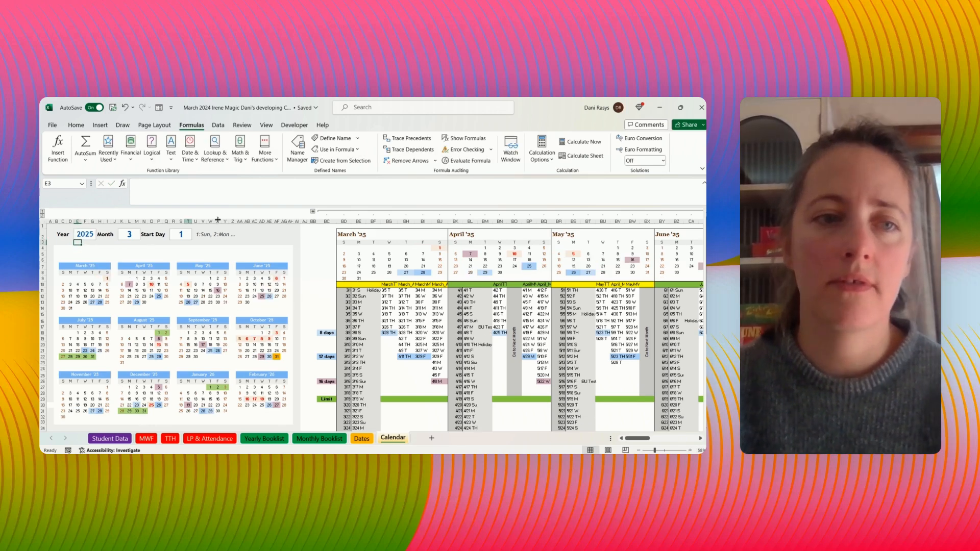
# - Expand the grouped columns to view the holiday, test and vacation lists, collapse them and check the yearly mini calendars
pyautogui.click(313, 212)
pyautogui.hscroll(1, 558, 320)
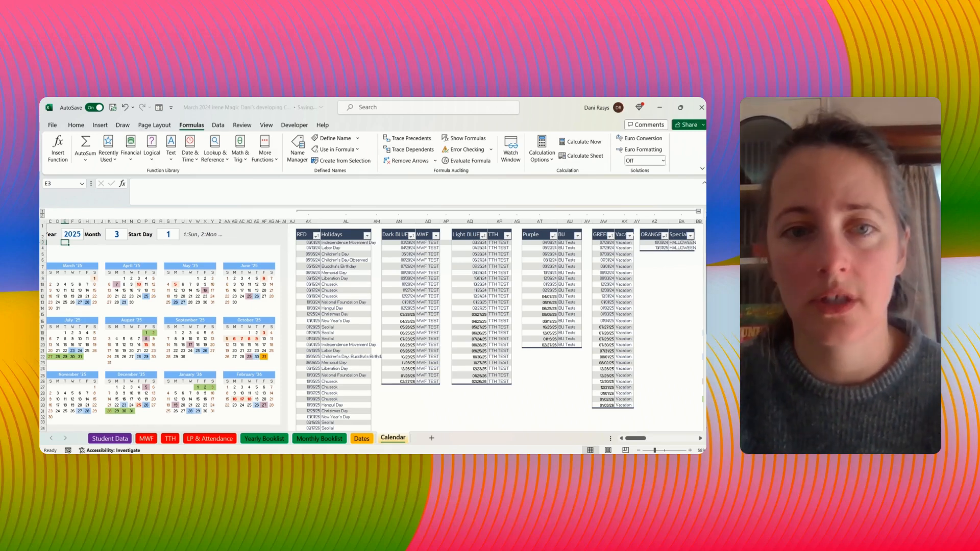
pyautogui.click(697, 212)
pyautogui.moveTo(78, 290); pyautogui.dragTo(208, 360)
pyautogui.click(191, 351)
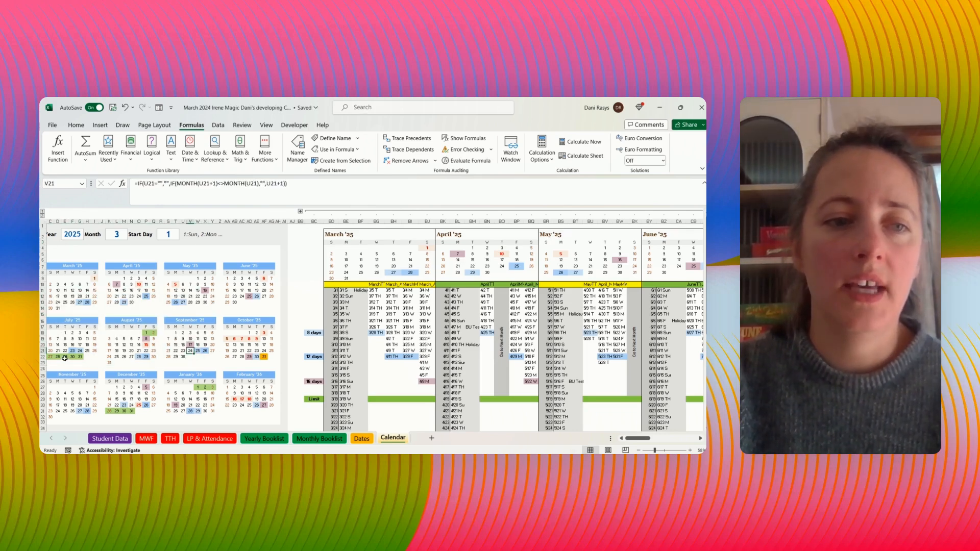
# - Look over the monthly blocks from March through February and examine the CONCATENATE formula in the December_January MWF header
pyautogui.moveTo(334, 244); pyautogui.dragTo(666, 264)
pyautogui.click(312, 327)
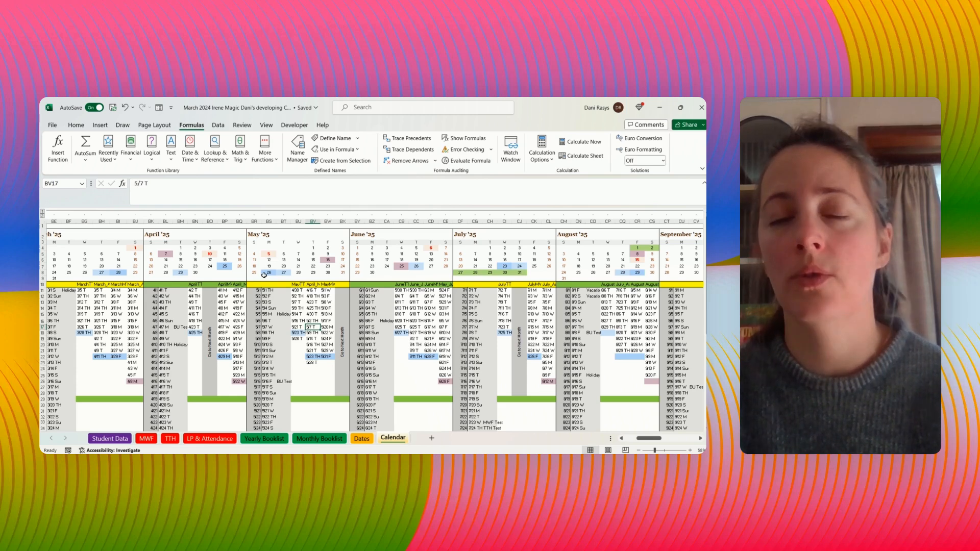
pyautogui.moveTo(659, 439); pyautogui.dragTo(647, 440)
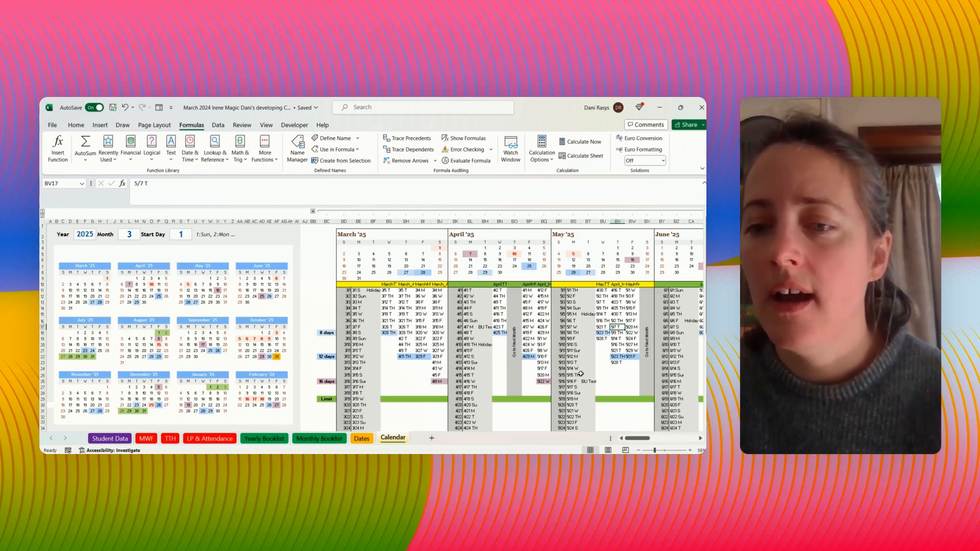
pyautogui.moveTo(631, 439); pyautogui.dragTo(685, 444)
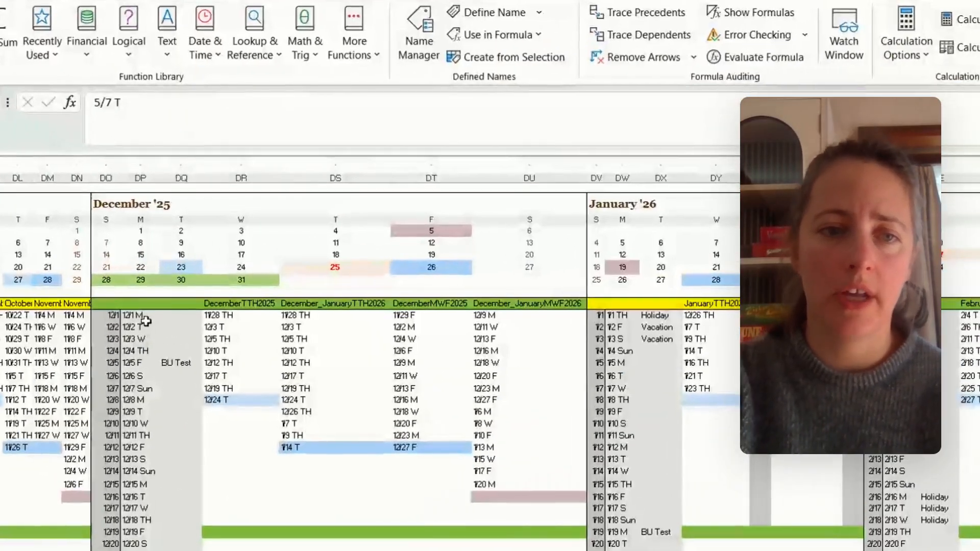
pyautogui.moveTo(115, 305); pyautogui.dragTo(476, 306)
pyautogui.click(506, 306)
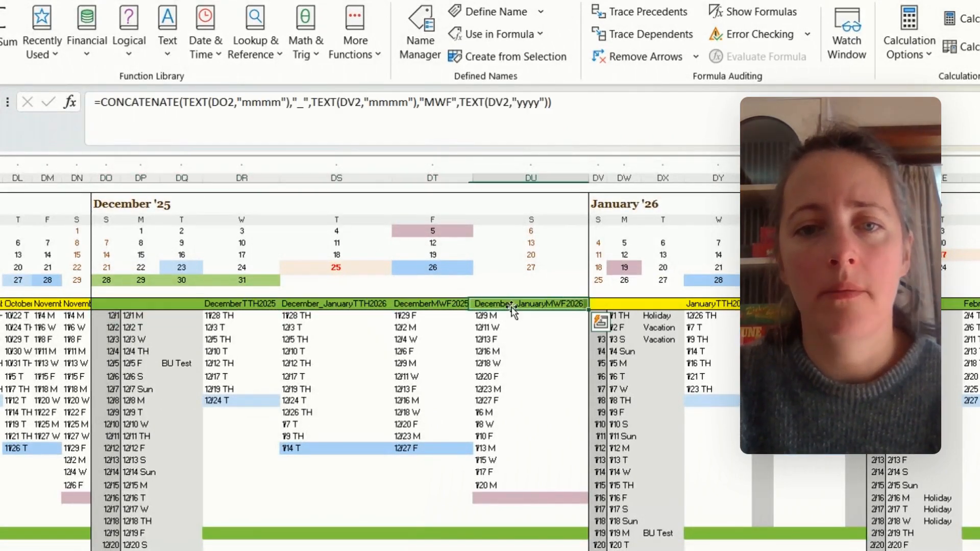
pyautogui.moveTo(562, 103); pyautogui.dragTo(68, 110)
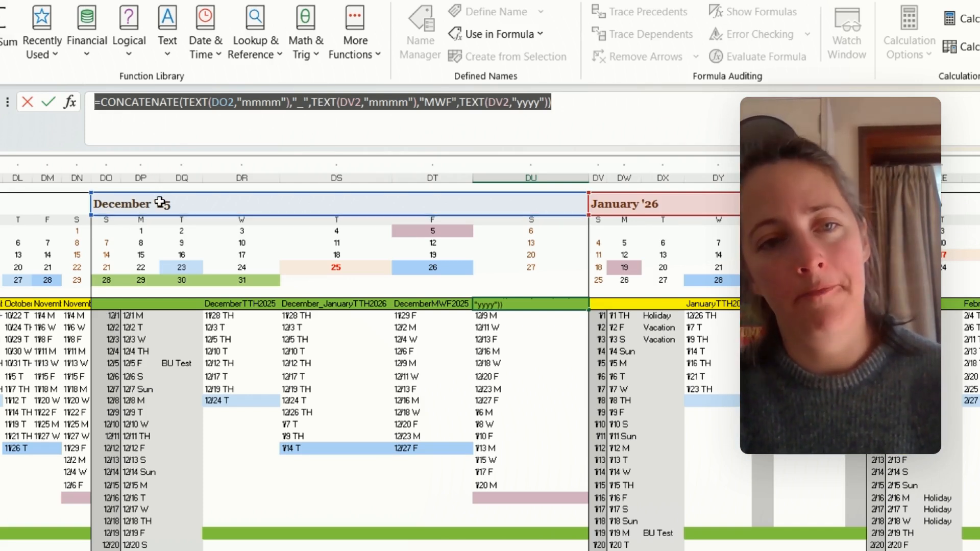
pyautogui.click(302, 304)
pyautogui.press('Escape')
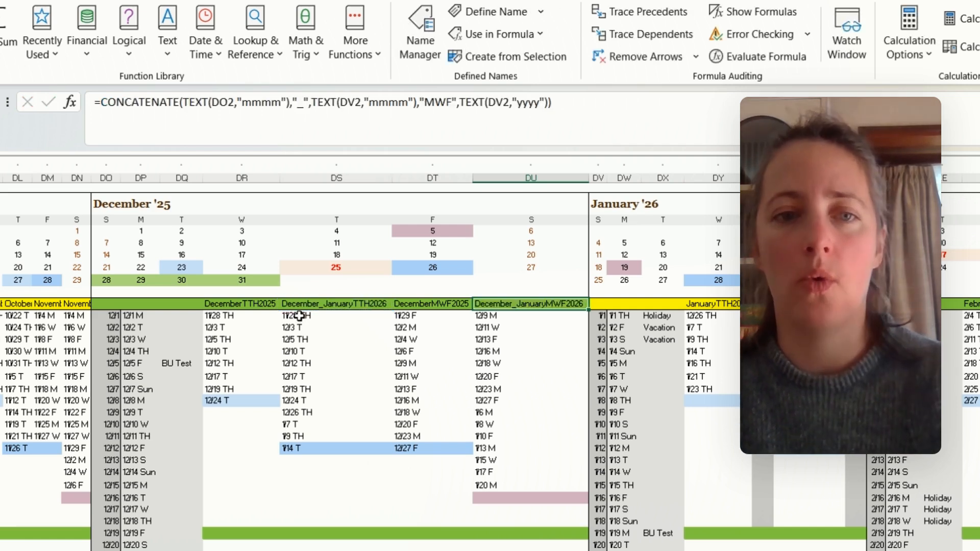
# - Check the December_January TTH dates and the December title formula, and view the Dates sheet for comparison
pyautogui.moveTo(299, 316); pyautogui.dragTo(319, 462)
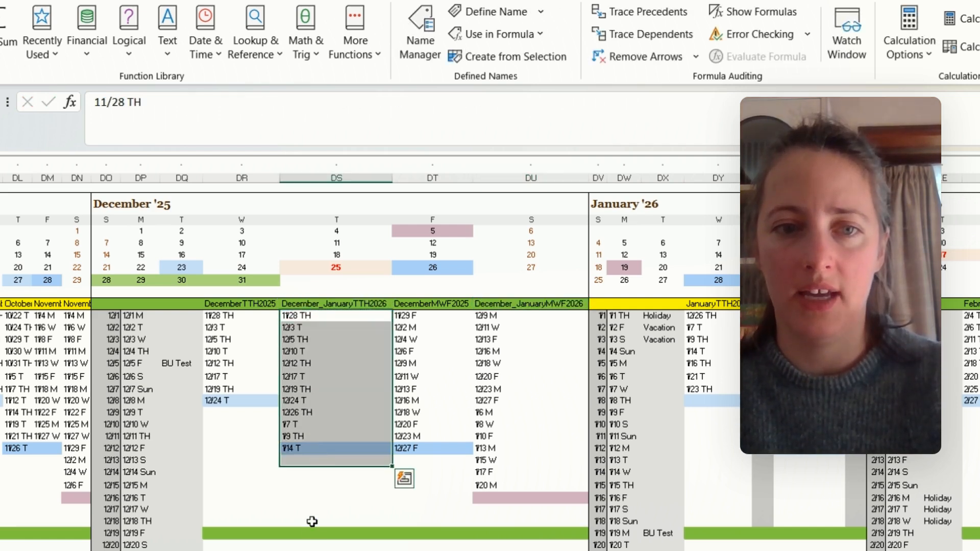
pyautogui.click(312, 525)
pyautogui.click(378, 203)
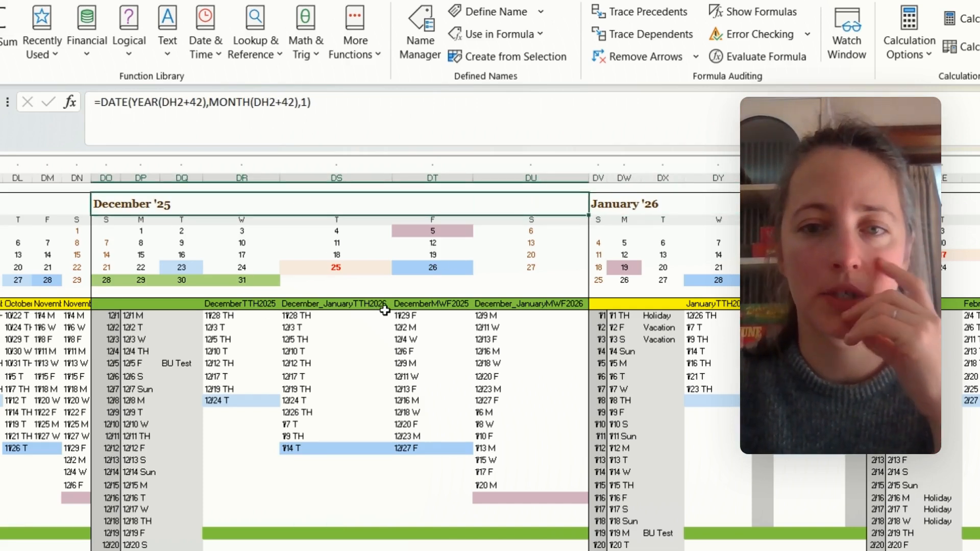
pyautogui.click(587, 550)
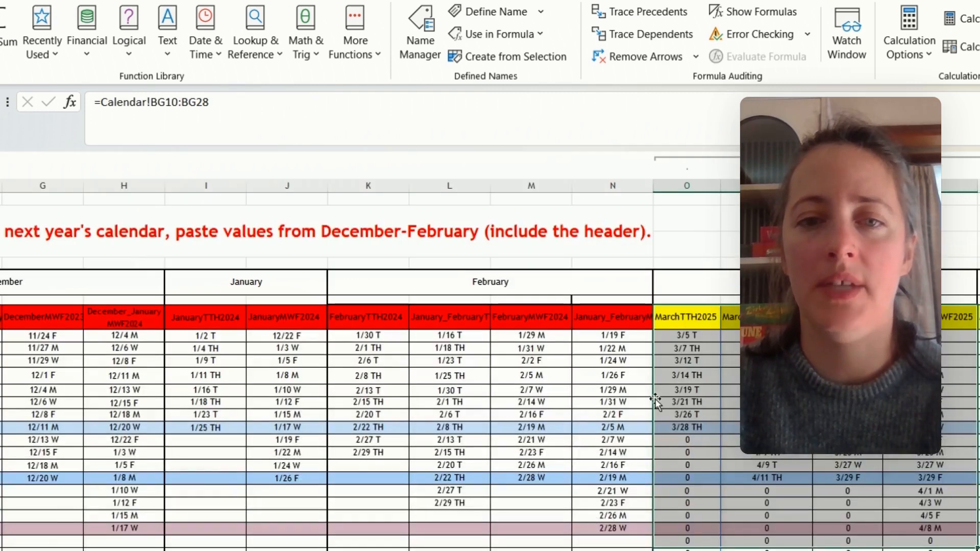
pyautogui.click(595, 550)
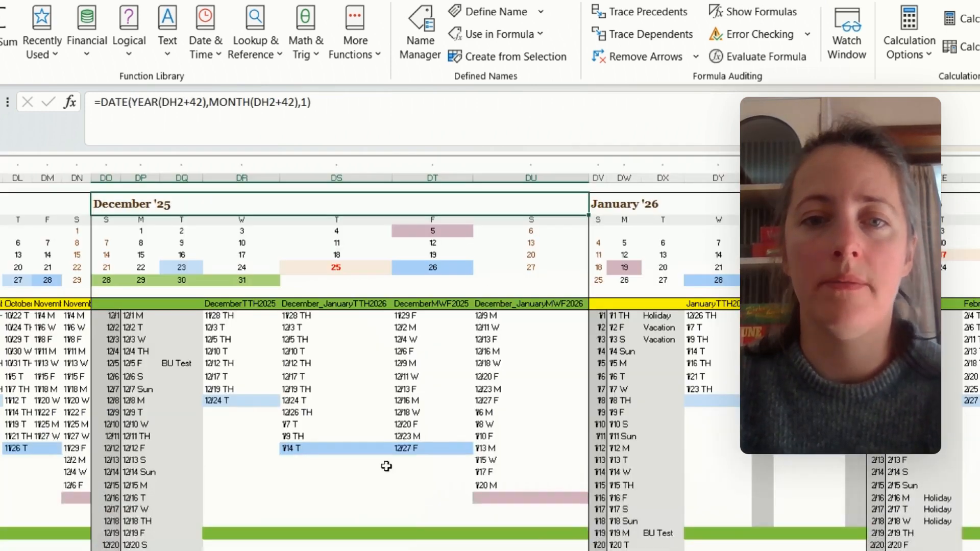
# - Review the December headers and class dates on the Calendar sheet and the linked March to May columns on the Dates sheet
pyautogui.moveTo(46, 305); pyautogui.dragTo(626, 313)
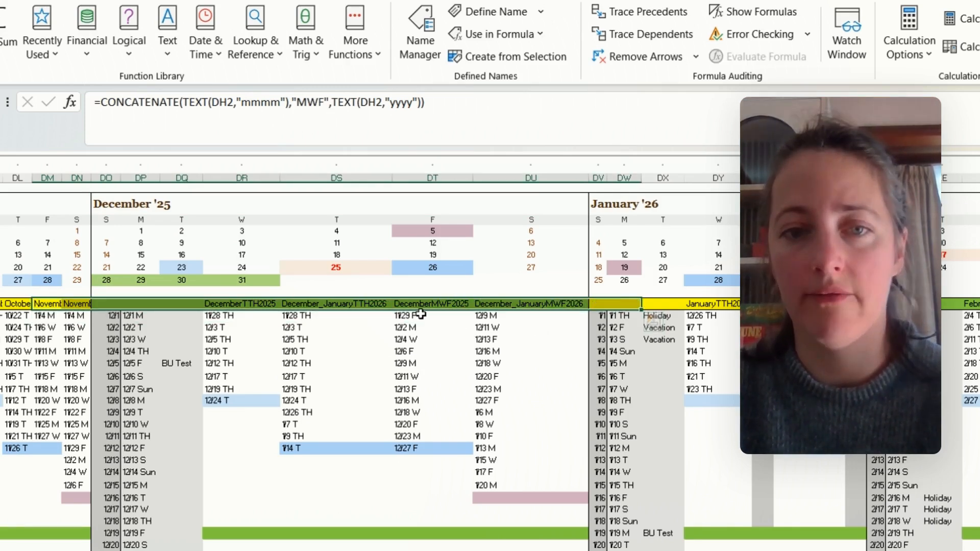
pyautogui.moveTo(228, 320); pyautogui.dragTo(515, 442)
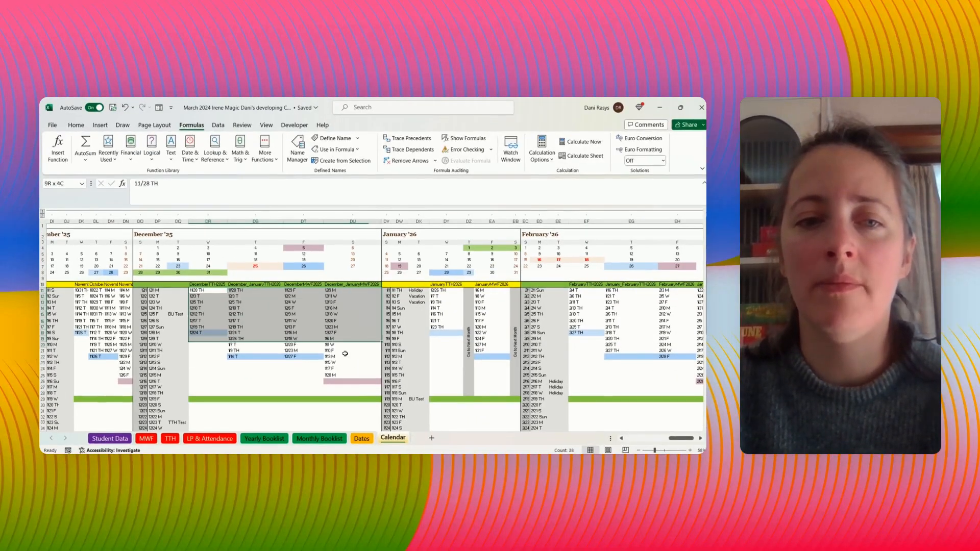
pyautogui.moveTo(345, 354); pyautogui.dragTo(332, 381)
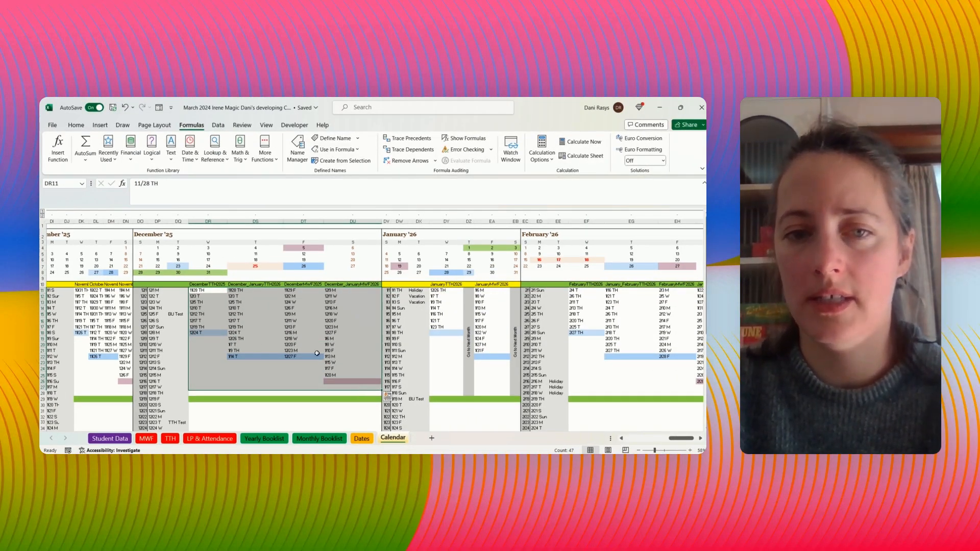
pyautogui.click(361, 440)
pyautogui.moveTo(431, 300); pyautogui.dragTo(702, 397)
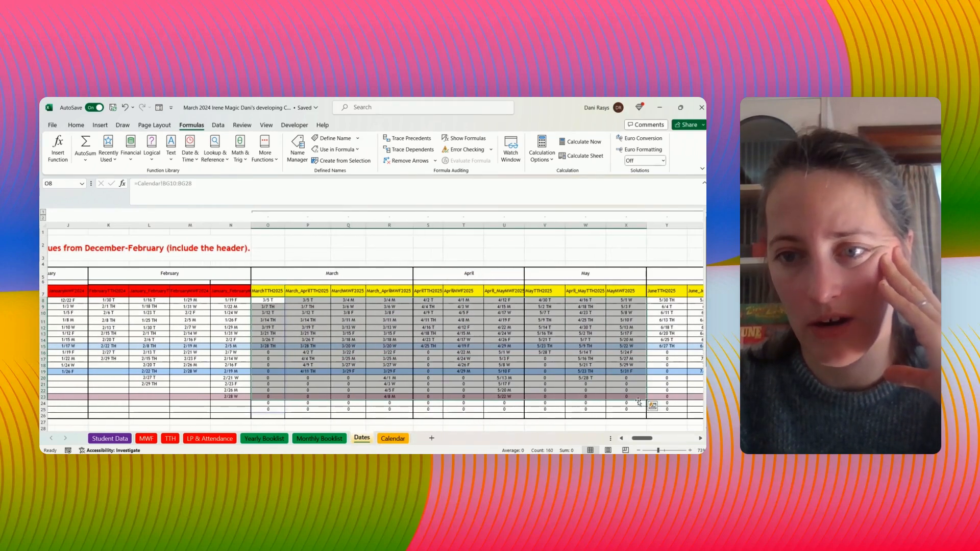
pyautogui.click(393, 439)
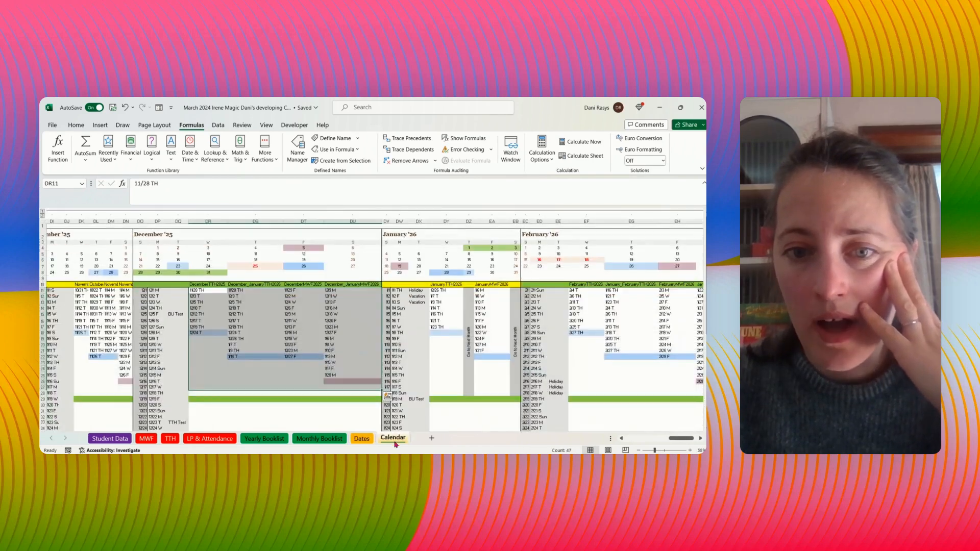
# - Examine the yearly mini calendars and the Year, Month and Start Day cells that control them
pyautogui.moveTo(671, 441); pyautogui.dragTo(637, 438)
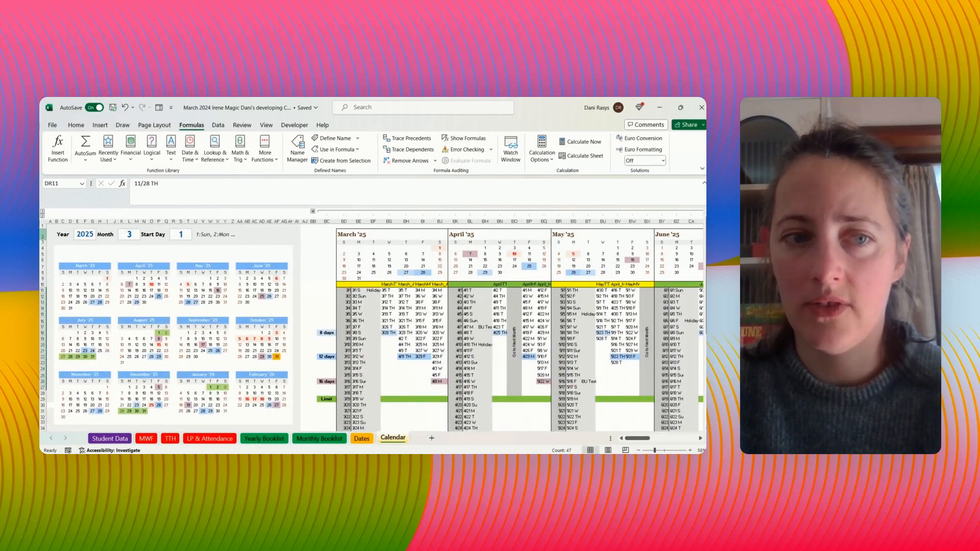
pyautogui.moveTo(43, 248); pyautogui.dragTo(277, 414)
pyautogui.click(77, 254)
pyautogui.click(56, 259)
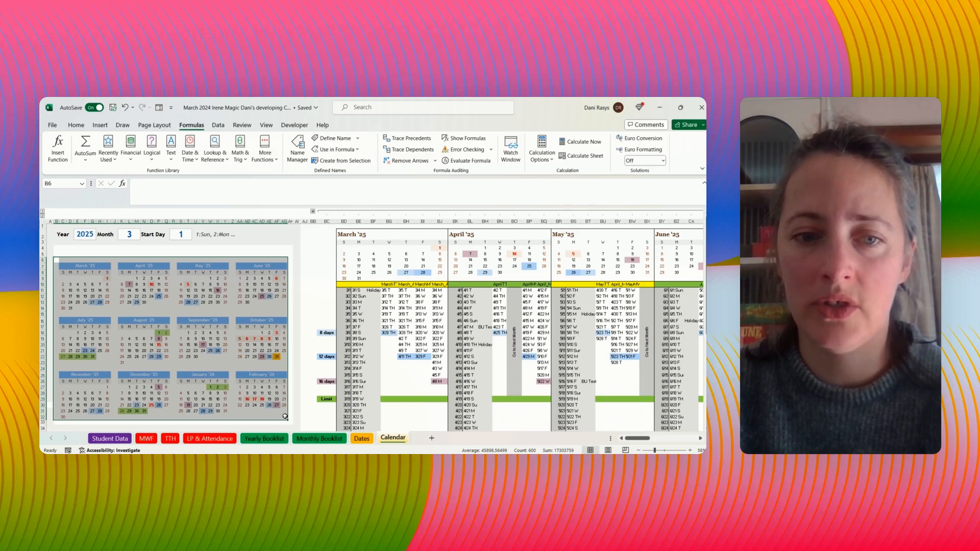
pyautogui.click(123, 234)
pyautogui.click(85, 235)
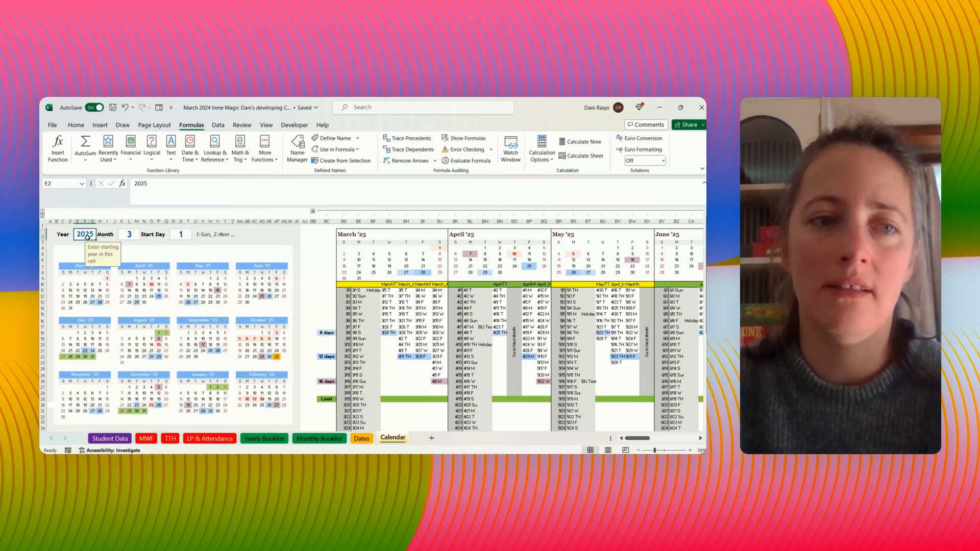
pyautogui.click(129, 234)
pyautogui.click(188, 235)
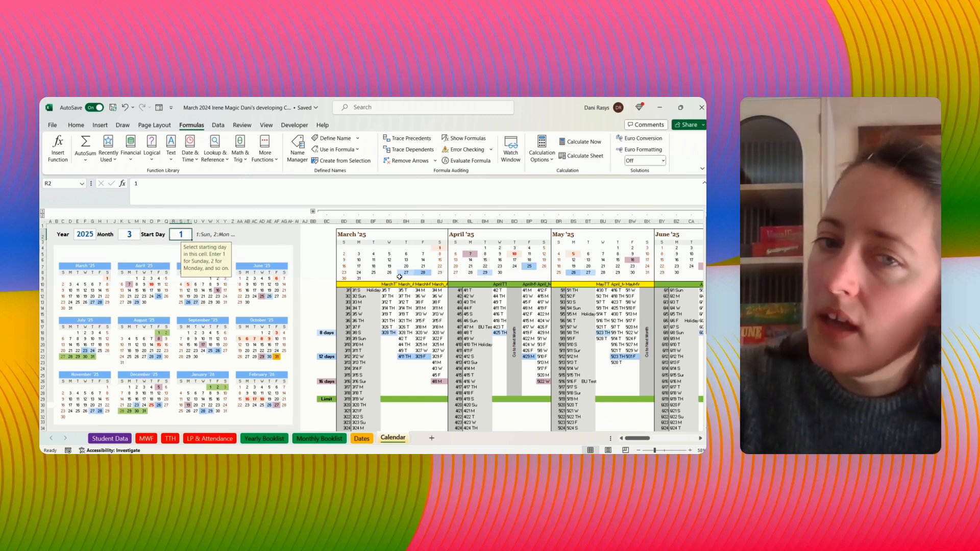
# - Examine the monthly calendar headers and the March class dates, and bring up the sheet protection commands
pyautogui.moveTo(329, 232); pyautogui.dragTo(704, 286)
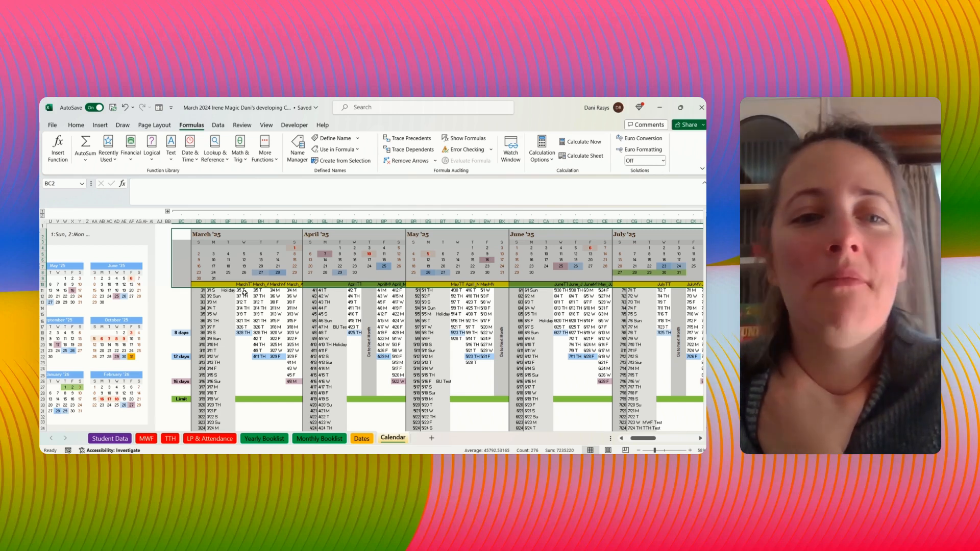
pyautogui.moveTo(244, 293); pyautogui.dragTo(301, 398)
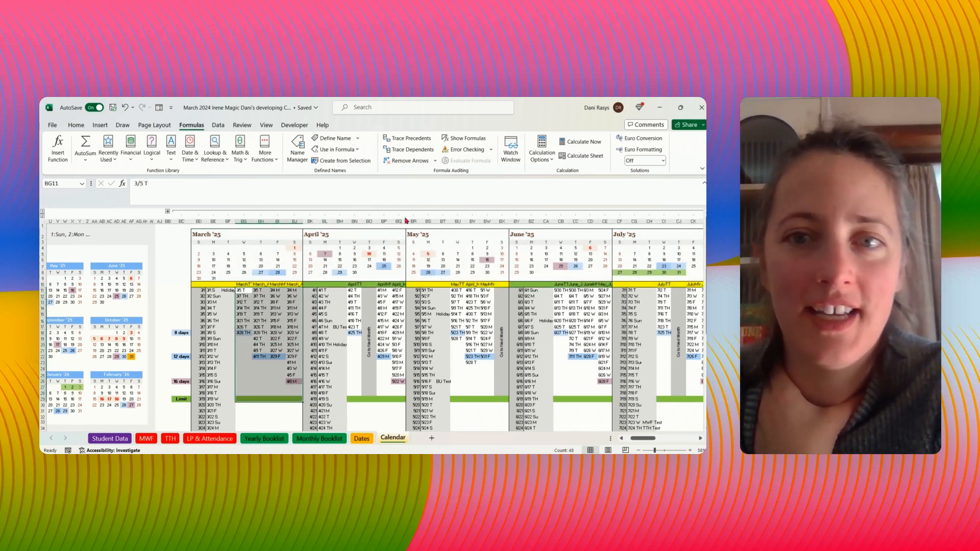
pyautogui.click(577, 388)
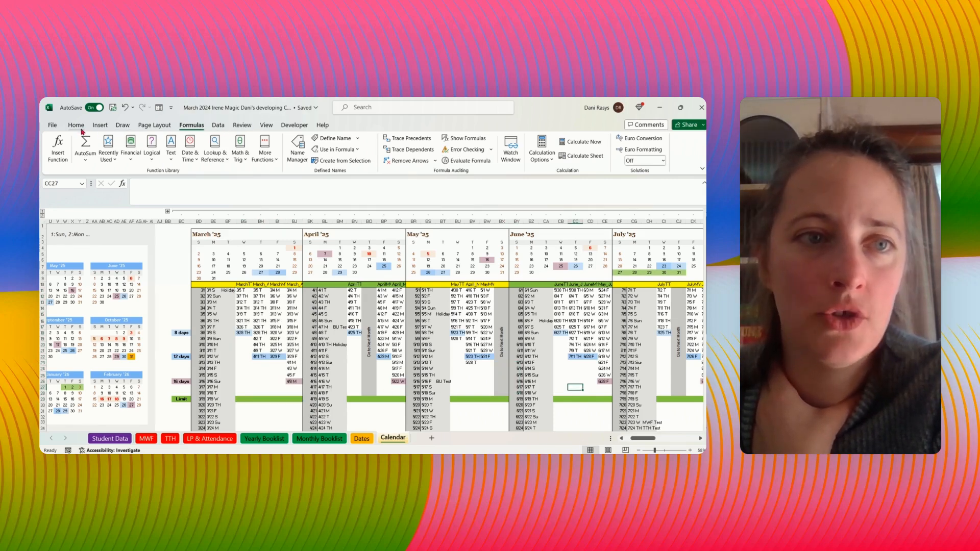
pyautogui.click(237, 125)
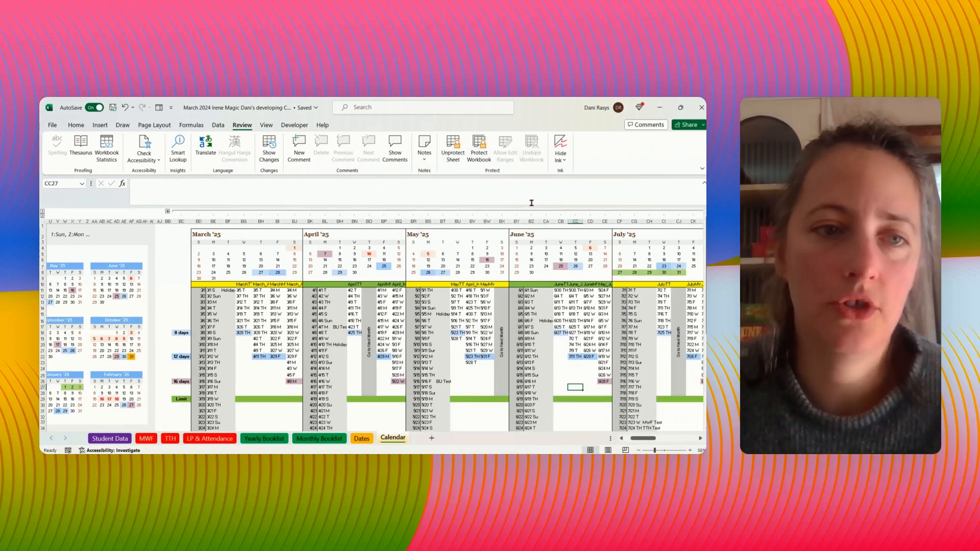
# - Expand the grouped holiday, test and vacation columns before the March calendar, and collapse them again
pyautogui.click(168, 212)
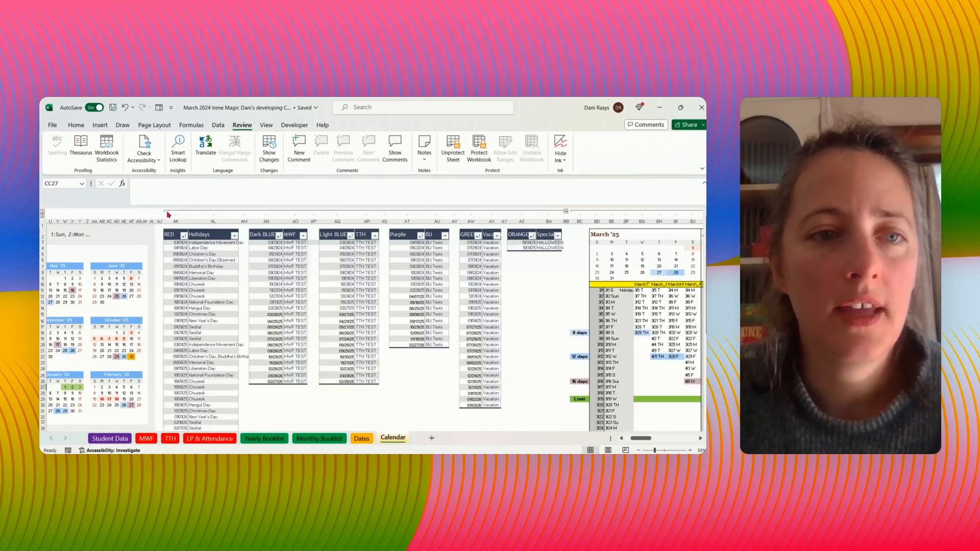
pyautogui.click(567, 212)
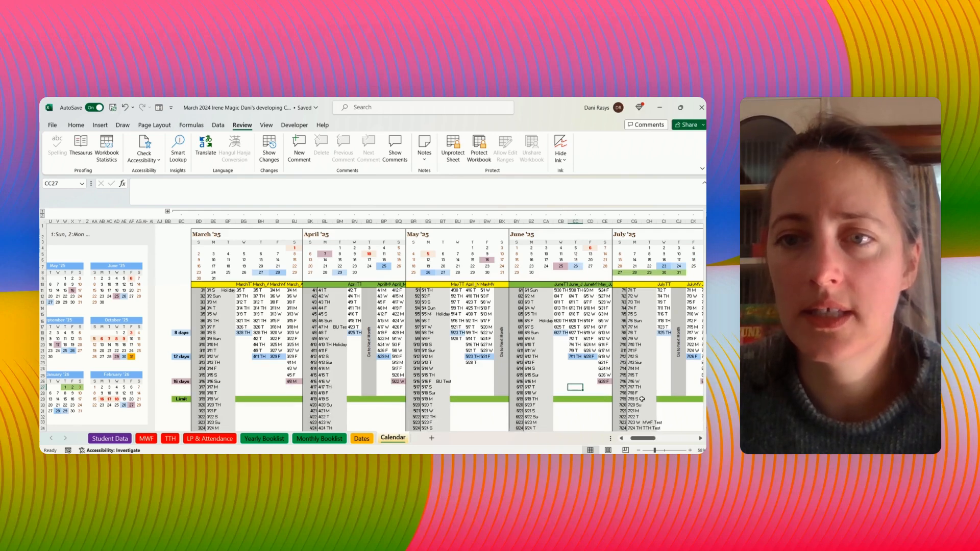
# - Test the sheet protection by trying to edit a yearly mini calendar date, the March TTH header, the 3/9 Sun entry and a March calendar date
pyautogui.moveTo(646, 439); pyautogui.dragTo(636, 440)
pyautogui.click(144, 291)
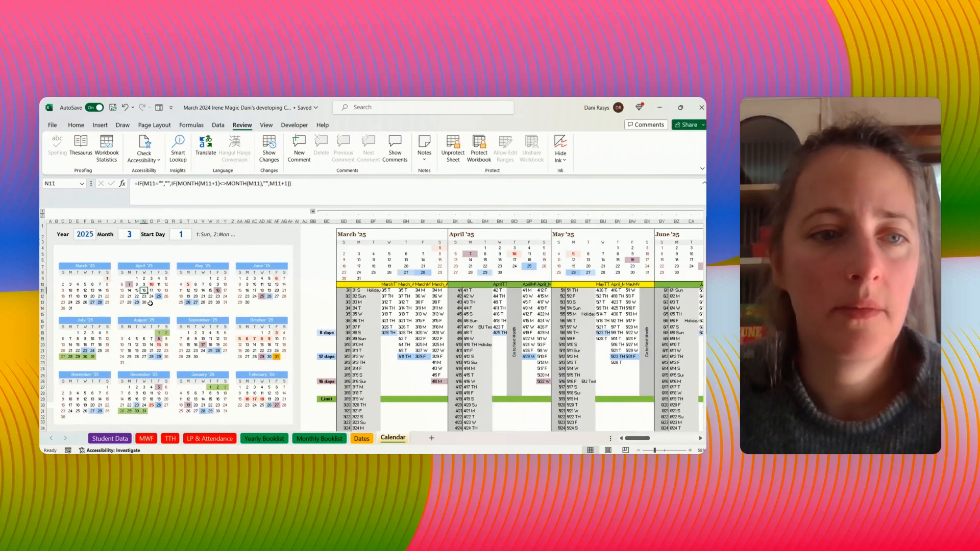
pyautogui.doubleClick(158, 357)
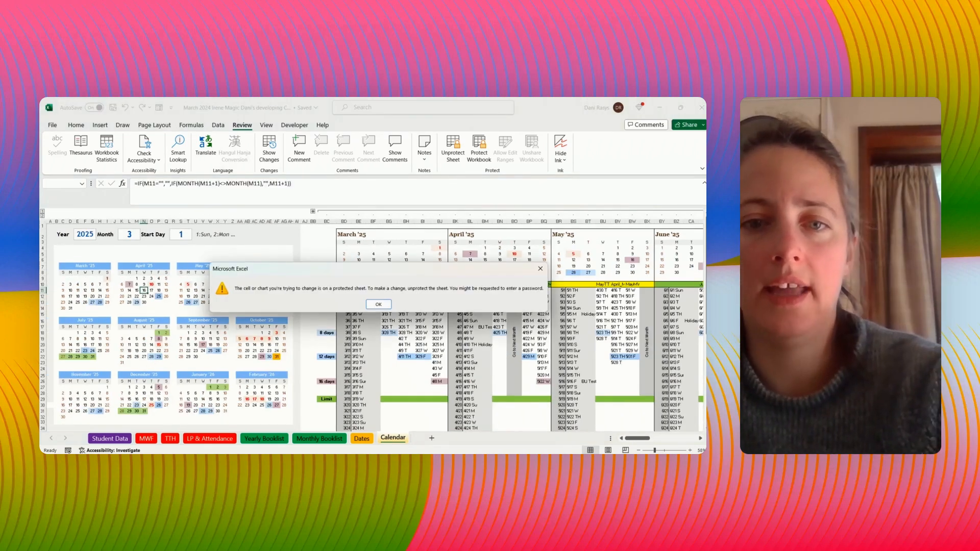
pyautogui.click(378, 305)
pyautogui.doubleClick(396, 284)
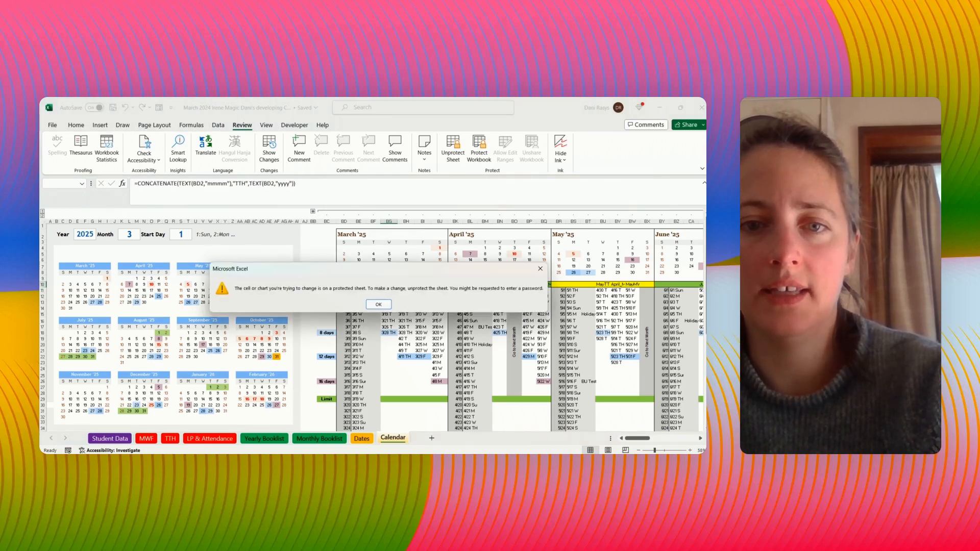
pyautogui.click(378, 304)
pyautogui.doubleClick(360, 339)
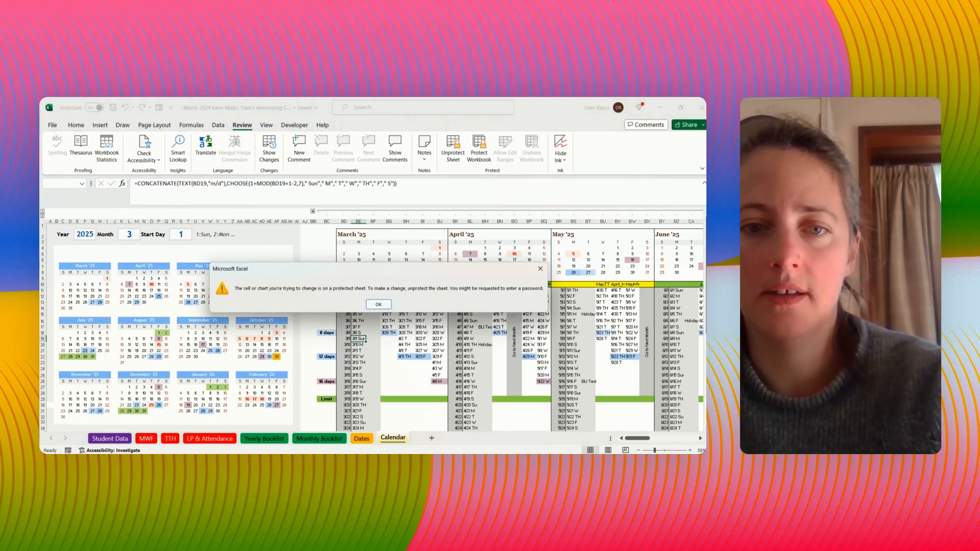
pyautogui.click(378, 304)
pyautogui.doubleClick(422, 253)
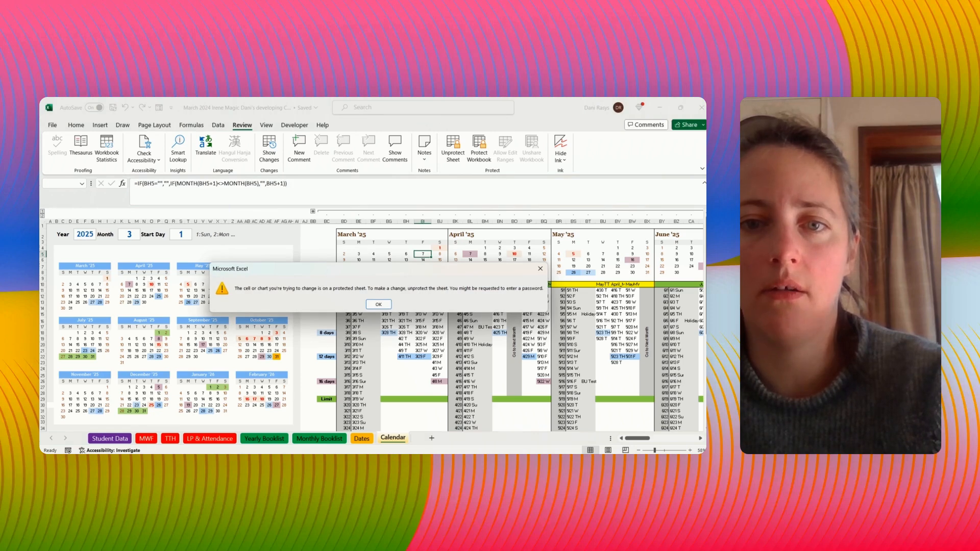
pyautogui.click(378, 304)
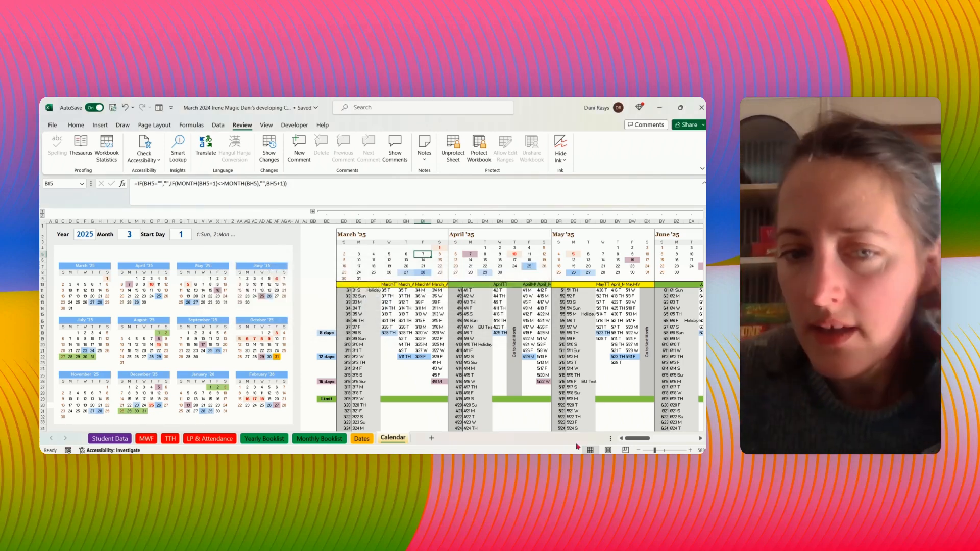
# - Check the first March TTH class date on the Calendar sheet and the linked March to May columns on the Dates sheet
pyautogui.click(388, 291)
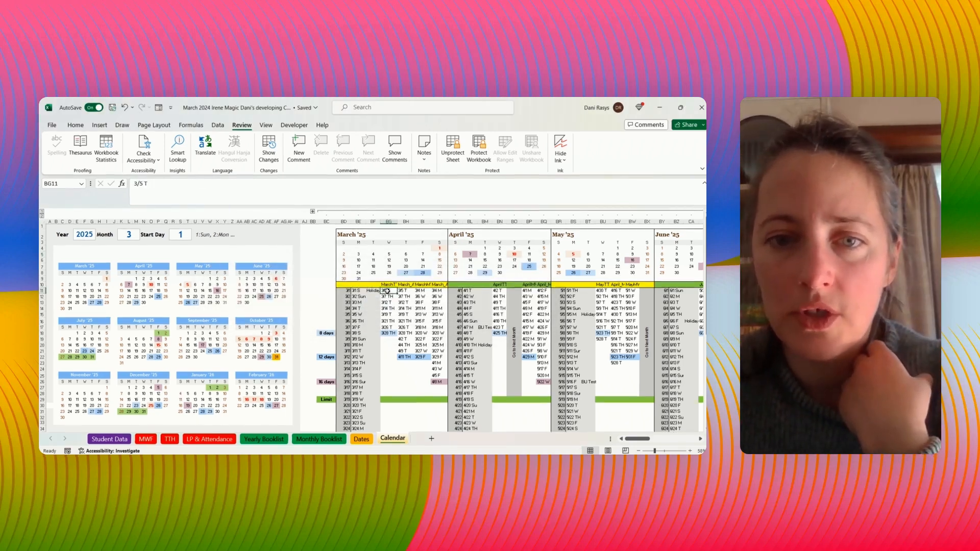
pyautogui.hotkey('ctrl', 'pagedown')
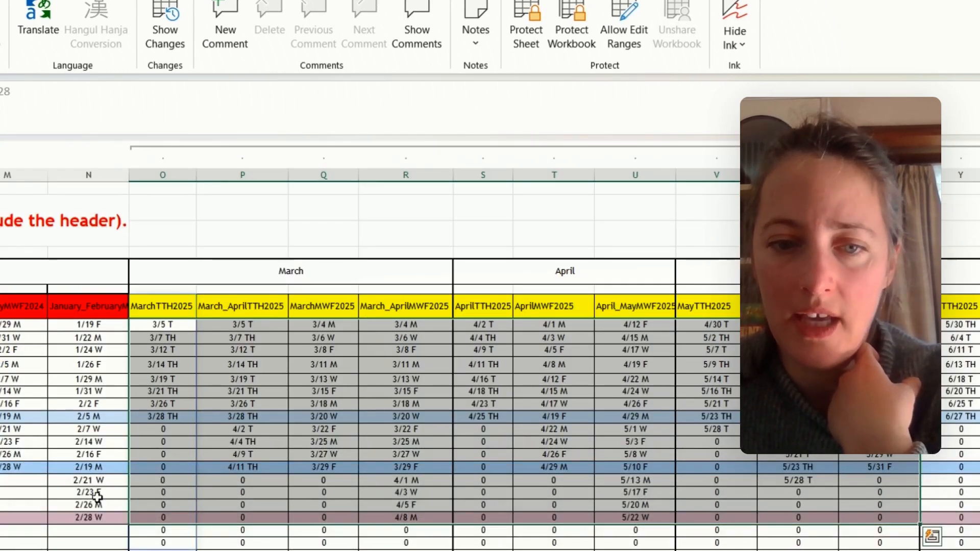
pyautogui.hotkey('ctrl', 'pagedown')
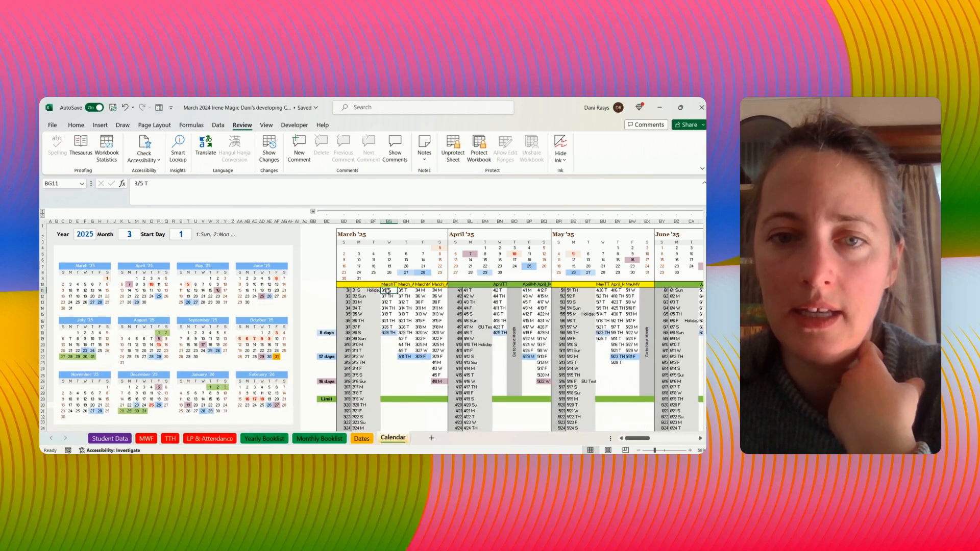
# - Clear all TTH and MWF class dates under the March and April headers, keeping the headers
pyautogui.moveTo(388, 291); pyautogui.dragTo(437, 387)
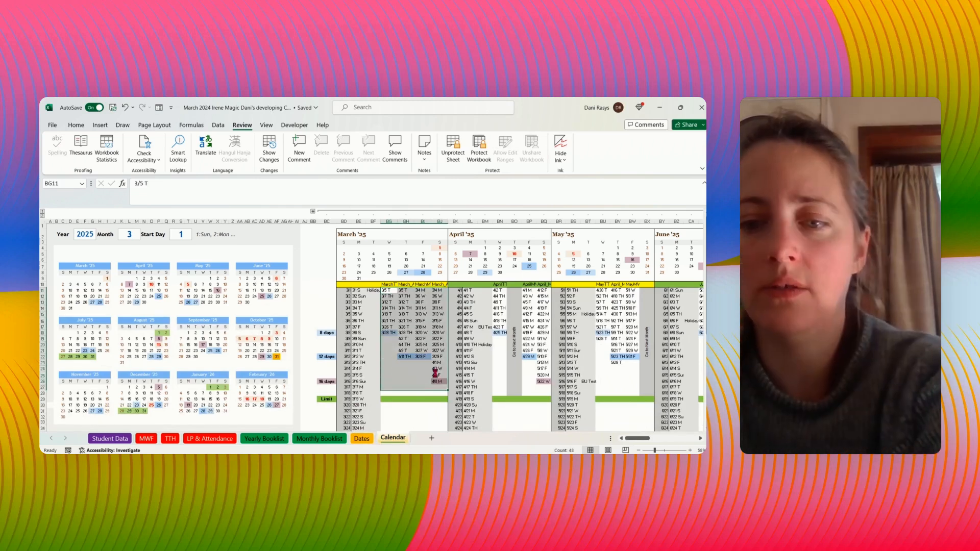
pyautogui.press('Delete')
pyautogui.moveTo(501, 291); pyautogui.dragTo(501, 352)
pyautogui.press('Delete')
pyautogui.moveTo(527, 291); pyautogui.dragTo(544, 376)
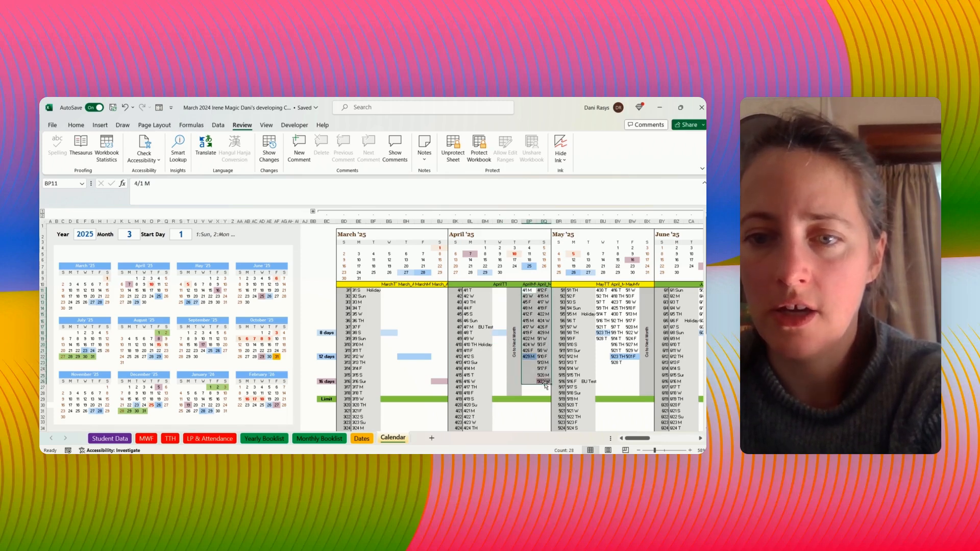
pyautogui.press('Delete')
# - Try to clear the "Go to Next Month" block in the April section
pyautogui.click(510, 334)
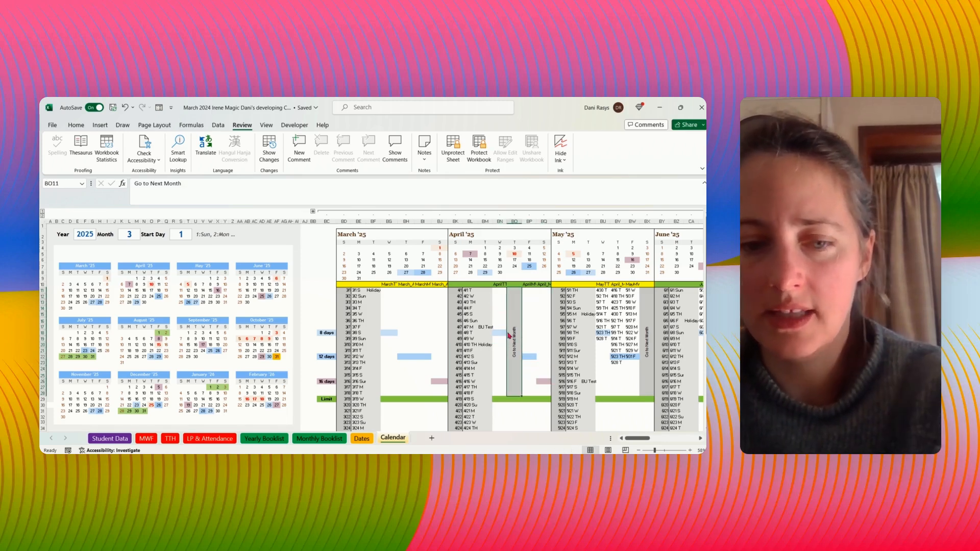
pyautogui.press('Delete')
pyautogui.click(378, 305)
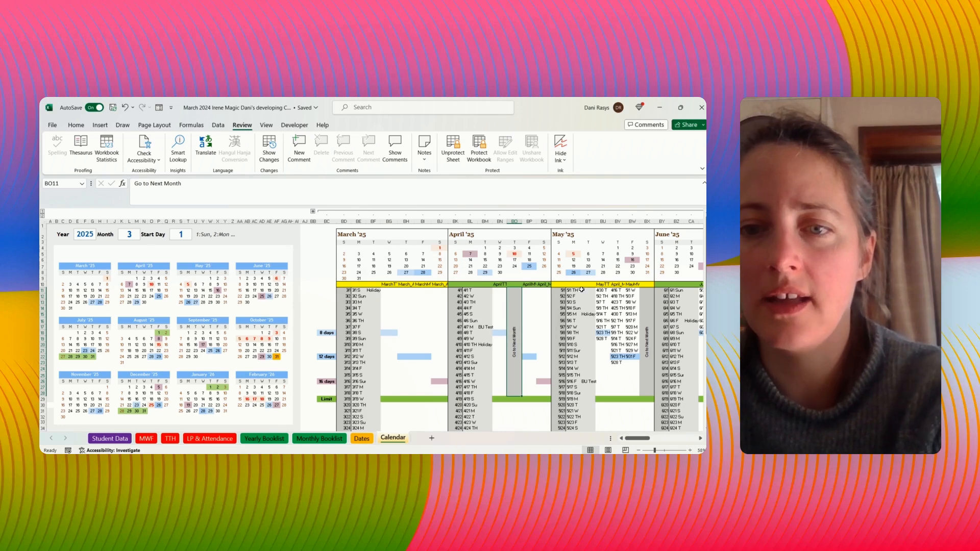
# - Clear the TTH and MWF class dates under the May, June and July headers
pyautogui.moveTo(599, 291); pyautogui.dragTo(634, 373)
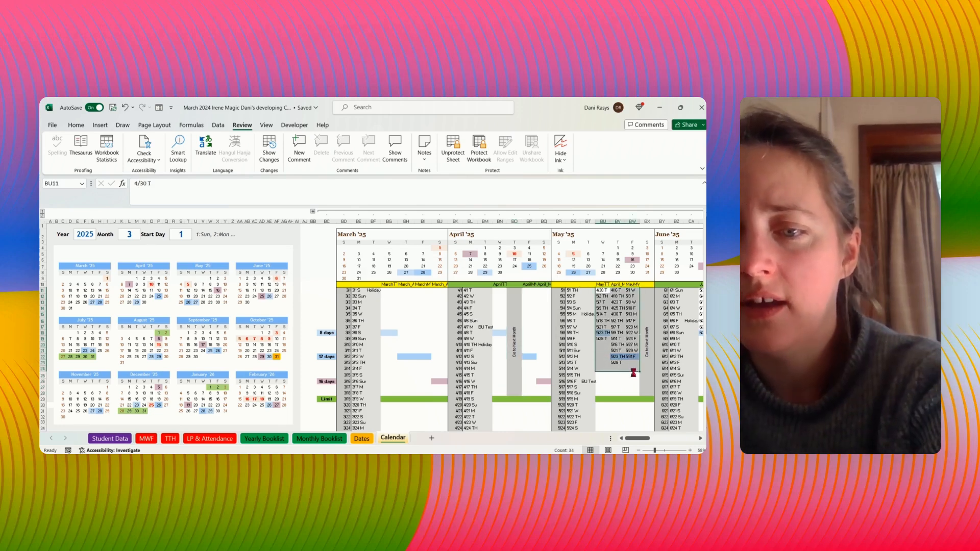
pyautogui.press('Delete')
pyautogui.hscroll(10, 633, 433)
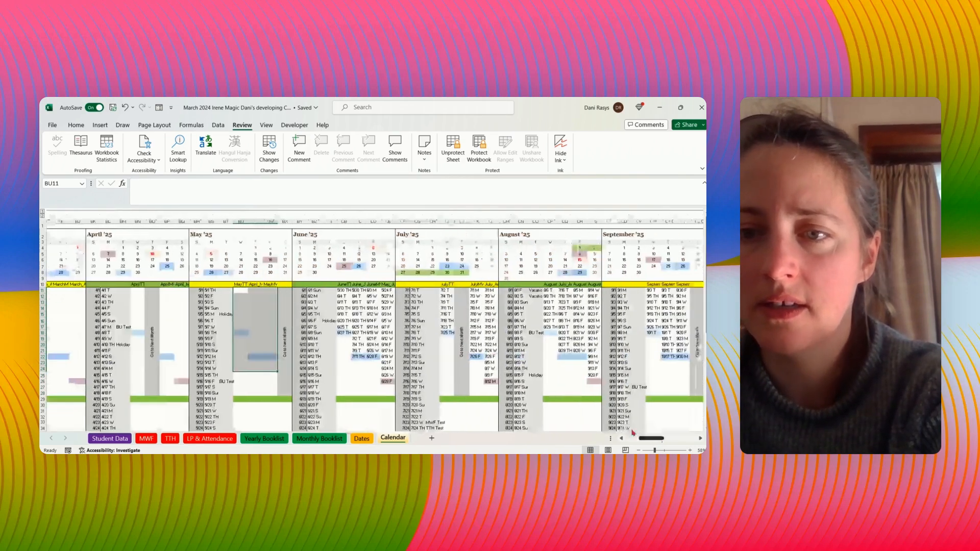
pyautogui.moveTo(339, 290); pyautogui.dragTo(391, 384)
pyautogui.moveTo(444, 290); pyautogui.dragTo(444, 333)
pyautogui.press('Delete')
pyautogui.moveTo(474, 291); pyautogui.dragTo(493, 386)
pyautogui.press('Delete')
# - Clear the class dates under the August and September headers
pyautogui.moveTo(547, 291); pyautogui.dragTo(589, 389)
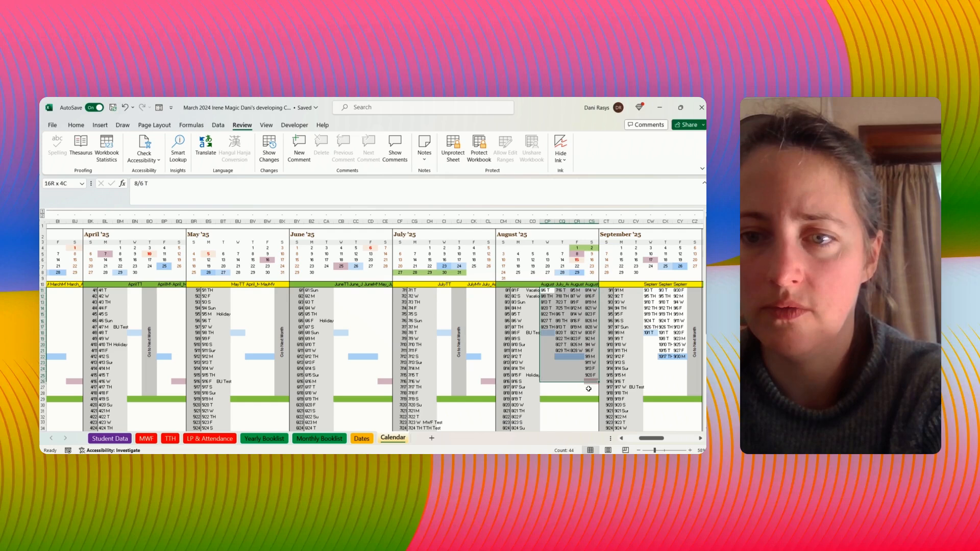
pyautogui.press('Delete')
pyautogui.moveTo(648, 290); pyautogui.dragTo(681, 363)
pyautogui.press('Delete')
# - Clear the TTH and MWF class dates under the October and November headers
pyautogui.moveTo(648, 440); pyautogui.dragTo(661, 440)
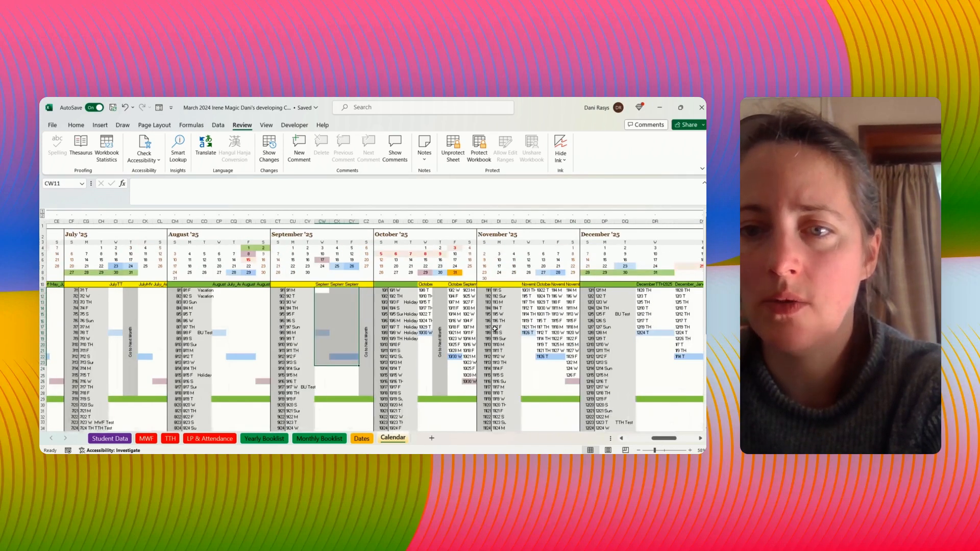
pyautogui.moveTo(424, 292); pyautogui.dragTo(427, 339)
pyautogui.press('Delete')
pyautogui.moveTo(455, 292); pyautogui.dragTo(472, 383)
pyautogui.press('Delete')
pyautogui.moveTo(526, 290); pyautogui.dragTo(567, 379)
pyautogui.press('Delete')
# - Clear the TTH and MWF class dates under the December '25, January '26 and February '26 headers
pyautogui.moveTo(644, 290); pyautogui.dragTo(682, 357)
pyautogui.press('Delete')
pyautogui.moveTo(661, 438); pyautogui.dragTo(677, 438)
pyautogui.moveTo(366, 290); pyautogui.dragTo(418, 392)
pyautogui.press('Delete')
pyautogui.moveTo(503, 290); pyautogui.dragTo(507, 339)
pyautogui.press('Delete')
pyautogui.moveTo(553, 290); pyautogui.dragTo(555, 363)
pyautogui.moveTo(649, 290); pyautogui.dragTo(661, 378)
pyautogui.press('Delete')
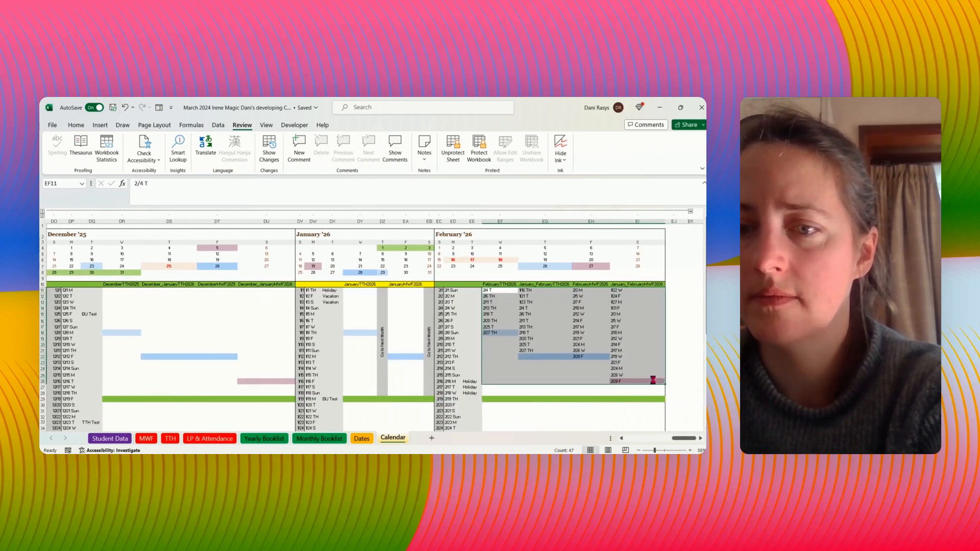
# - Examine the Year cell and the coloured 8-day, 12-day and 16-day cells in the March class columns
pyautogui.moveTo(652, 218)
pyautogui.mouseDown()
pyautogui.moveTo(82, 233)
pyautogui.moveTo(128, 223)
pyautogui.moveTo(98, 222)
pyautogui.mouseUp()
pyautogui.moveTo(673, 442); pyautogui.dragTo(620, 448)
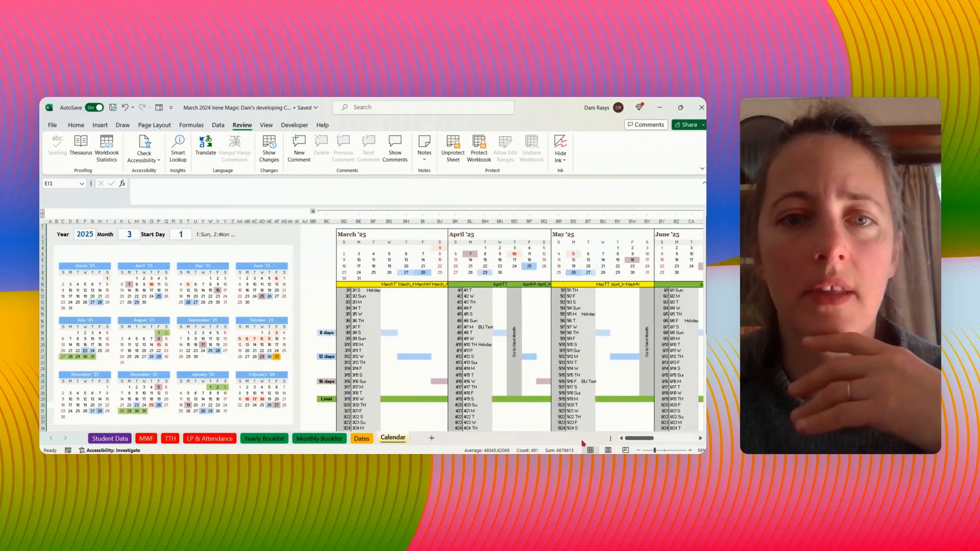
pyautogui.click(85, 234)
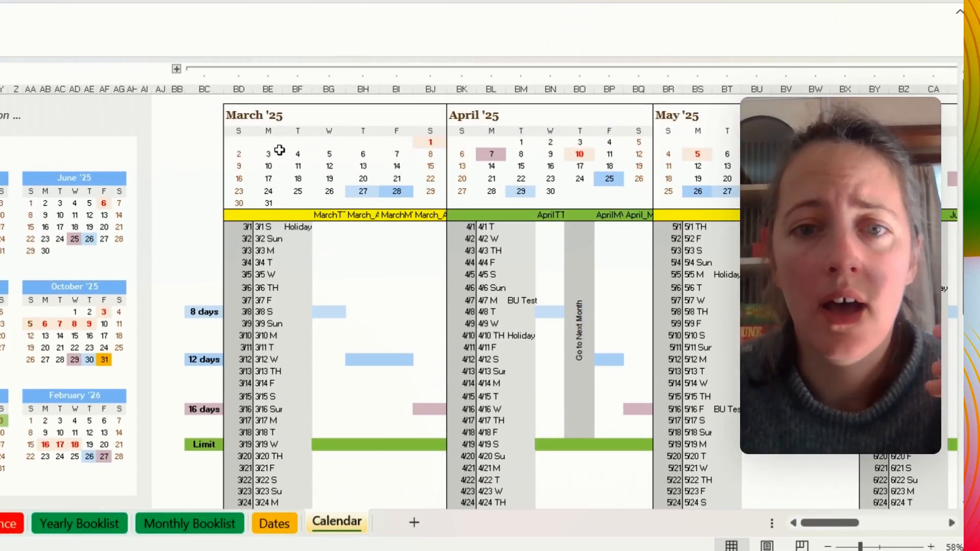
pyautogui.click(331, 310)
pyautogui.click(358, 360)
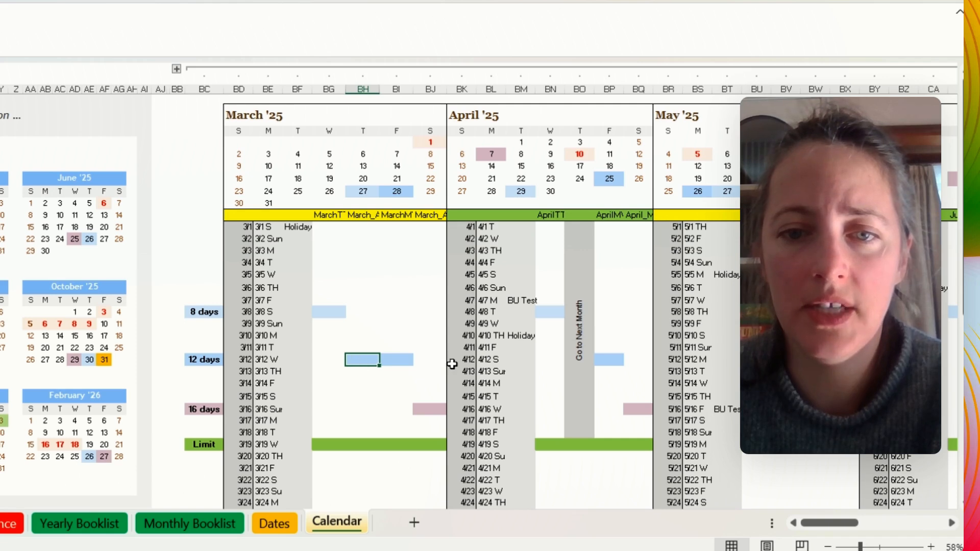
pyautogui.click(404, 361)
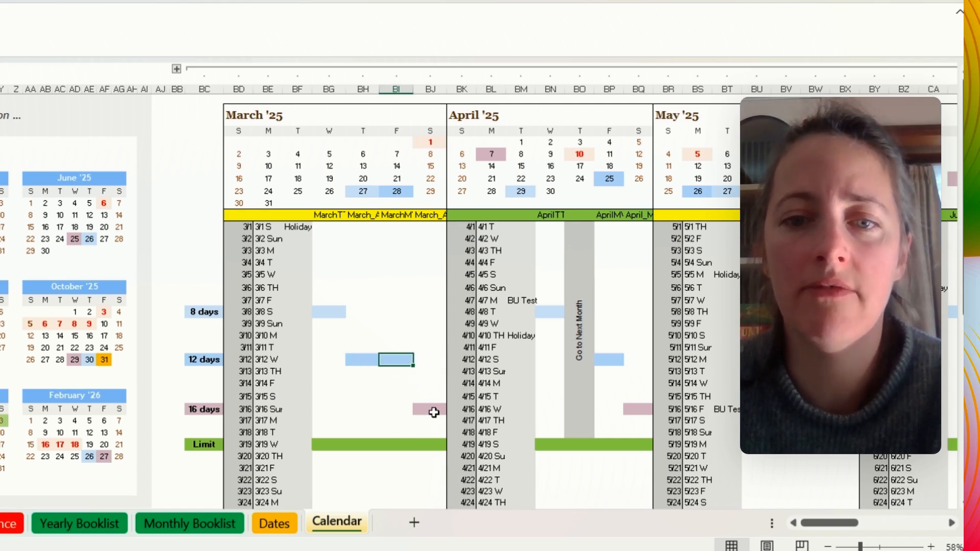
pyautogui.click(434, 411)
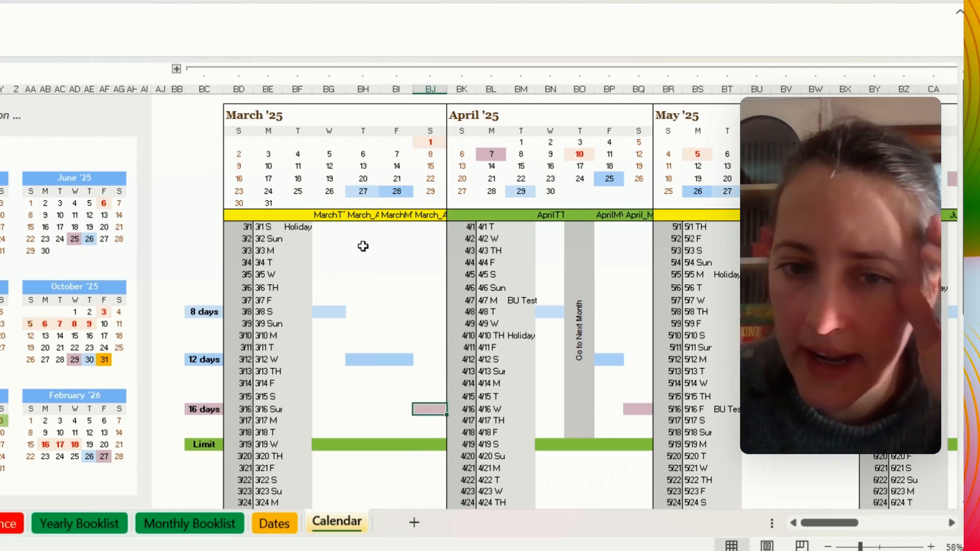
# - Copy March's Tuesday and Thursday dates from 3/4 T to 3/27 TH and paste them as values under the MarchTTH2025 header
pyautogui.click(261, 262)
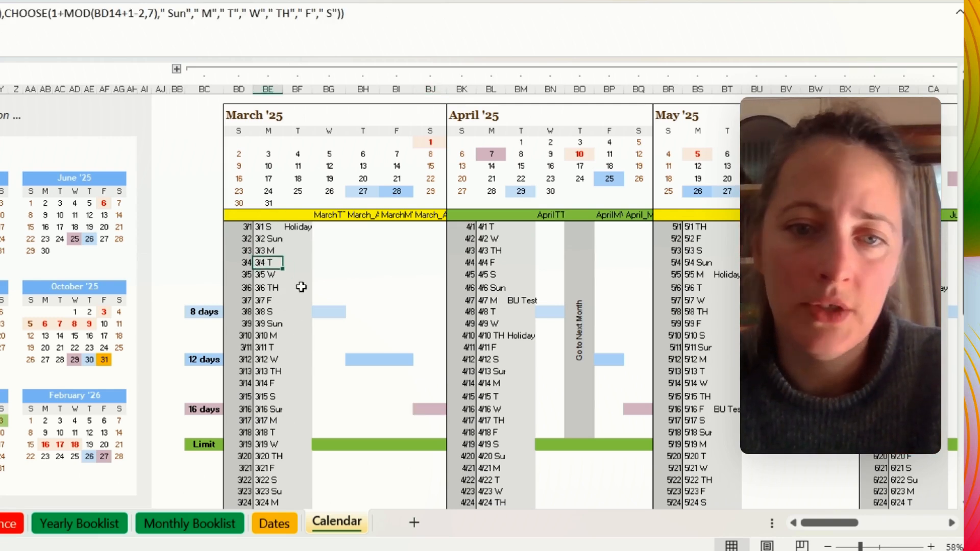
pyautogui.keyDown('ctrl'); pyautogui.click(269, 287); pyautogui.keyUp('ctrl')
pyautogui.keyDown('ctrl'); pyautogui.click(265, 351); pyautogui.keyUp('ctrl')
pyautogui.keyDown('ctrl'); pyautogui.click(270, 372); pyautogui.keyUp('ctrl')
pyautogui.keyDown('ctrl'); pyautogui.click(266, 432); pyautogui.keyUp('ctrl')
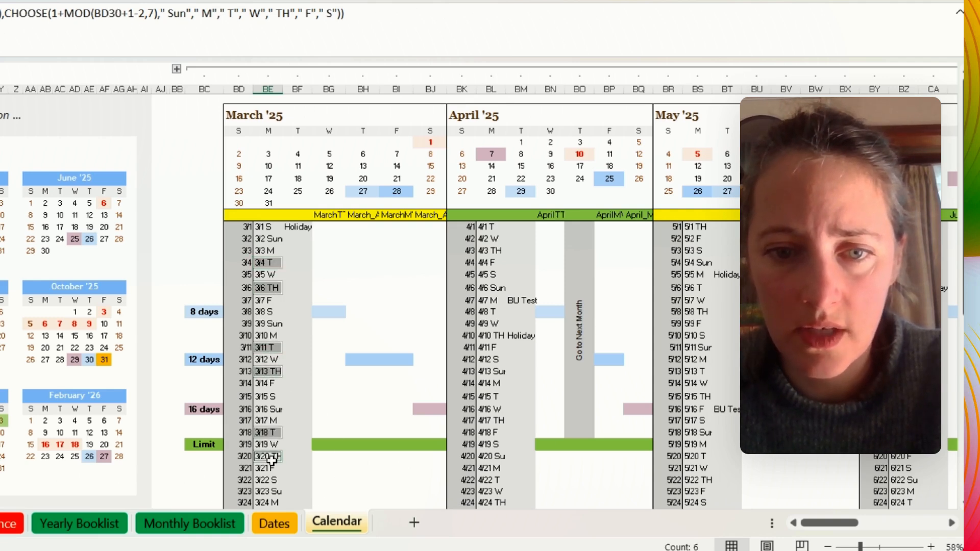
pyautogui.keyDown('ctrl'); pyautogui.click(269, 456); pyautogui.keyUp('ctrl')
pyautogui.scroll(-3, 278, 449)
pyautogui.keyDown('ctrl'); pyautogui.click(270, 395); pyautogui.keyUp('ctrl')
pyautogui.keyDown('ctrl'); pyautogui.click(269, 412); pyautogui.keyUp('ctrl')
pyautogui.hotkey('ctrl', 'c')
pyautogui.scroll(3, 348, 426)
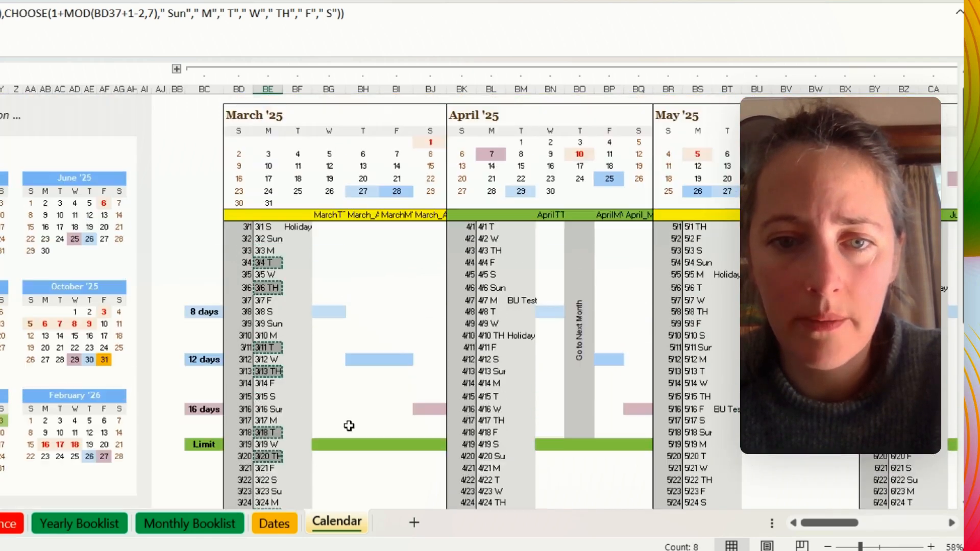
pyautogui.rightClick(330, 228)
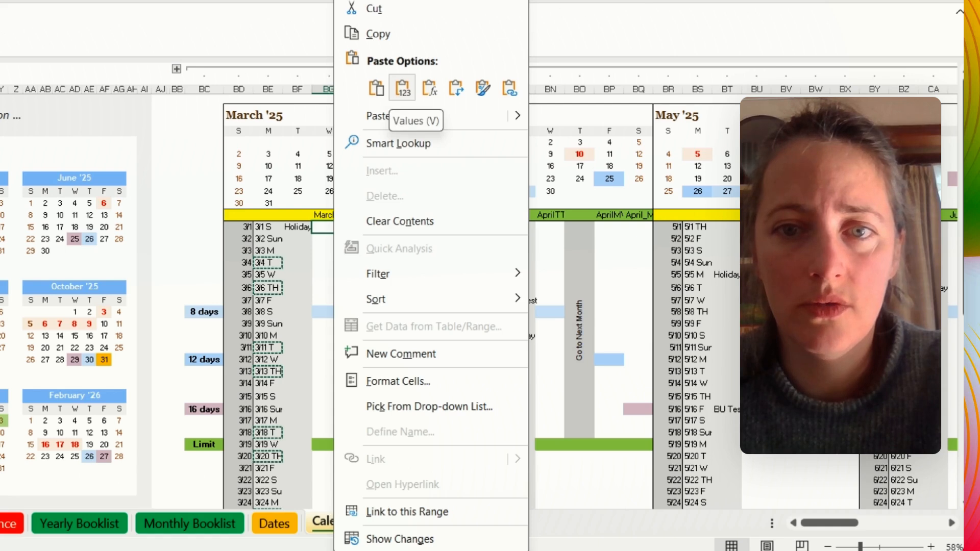
pyautogui.click(403, 87)
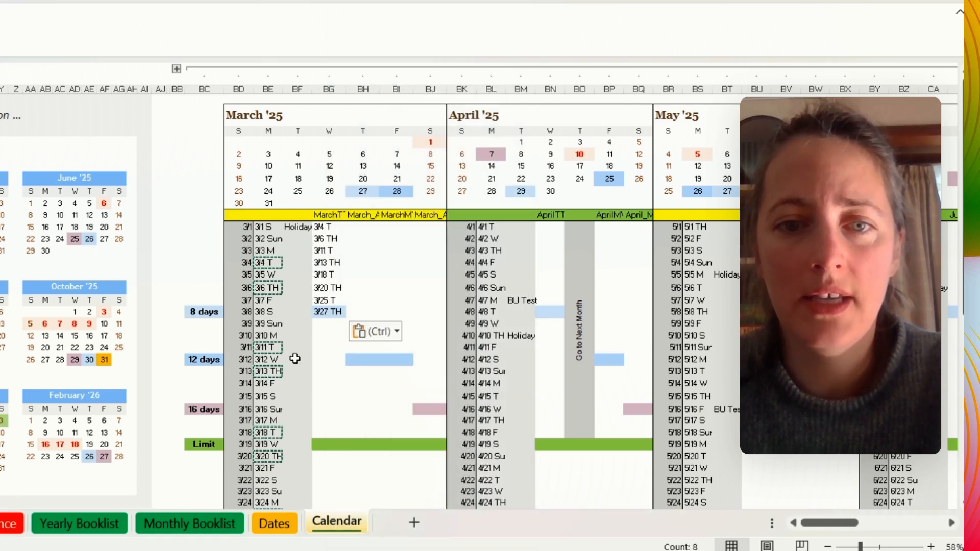
pyautogui.press('Escape')
# - Try a regular paste of the 3/7 F date formula below 3/27 TH in the March TTH column, and autofit the column's width
pyautogui.click(268, 301)
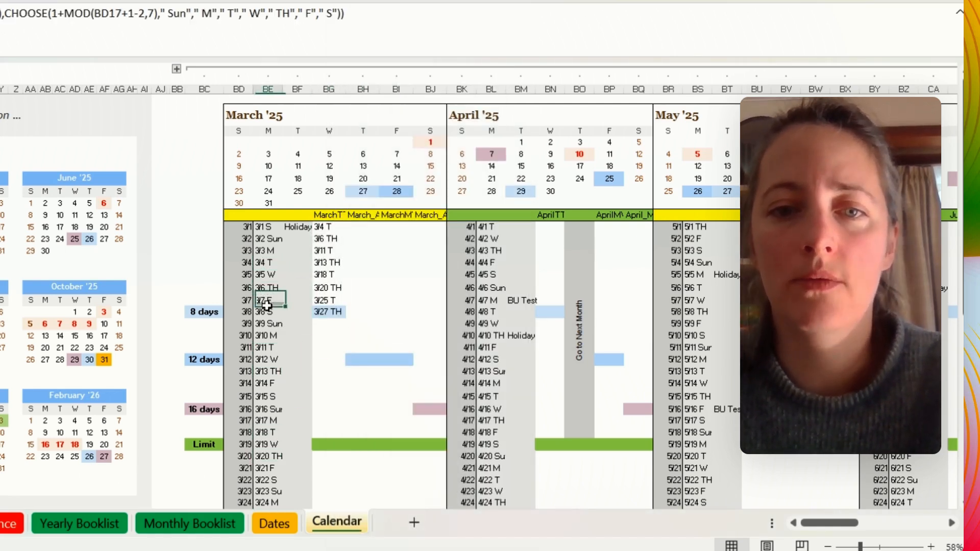
pyautogui.hotkey('ctrl', 'c')
pyautogui.click(329, 323)
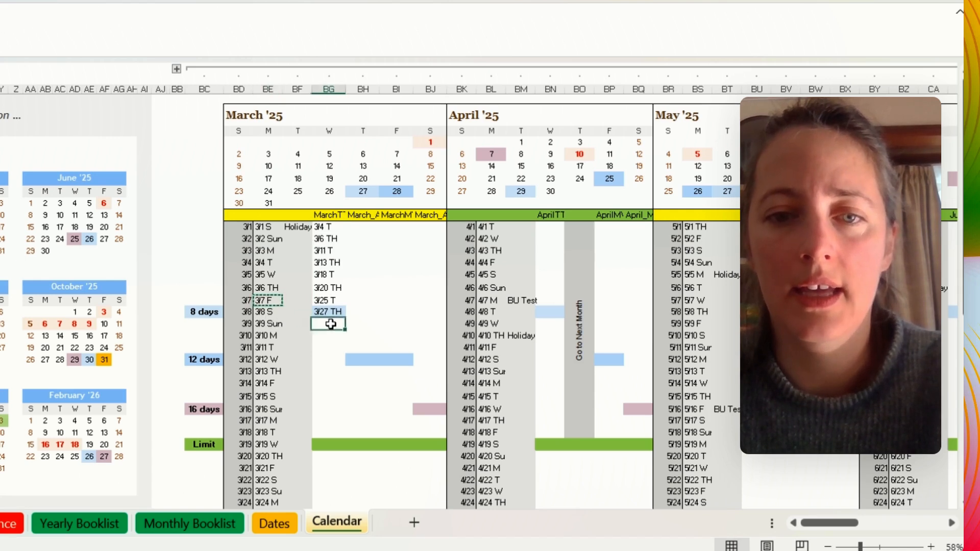
pyautogui.hotkey('ctrl', 'v')
pyautogui.click(327, 362)
pyautogui.click(330, 323)
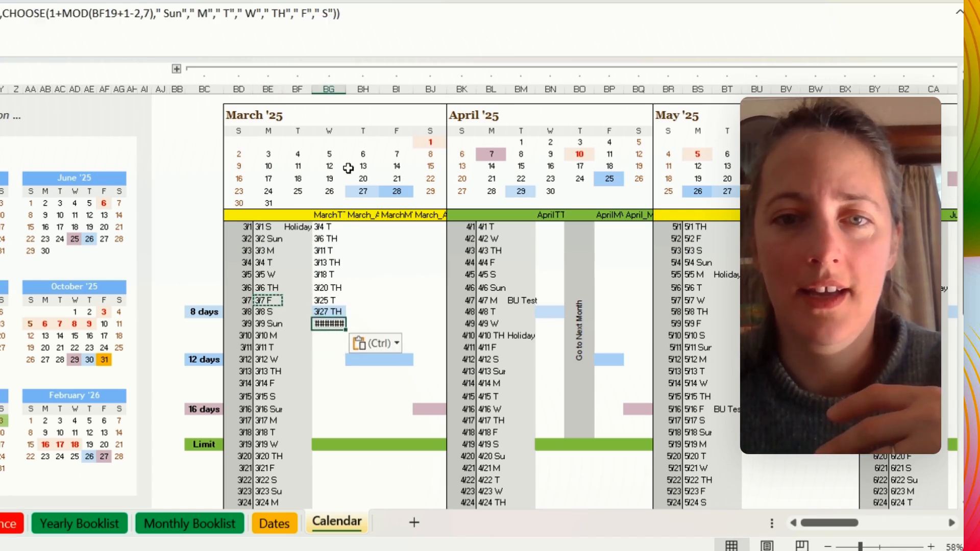
pyautogui.moveTo(347, 88); pyautogui.dragTo(347, 88)
pyautogui.doubleClick(348, 88)
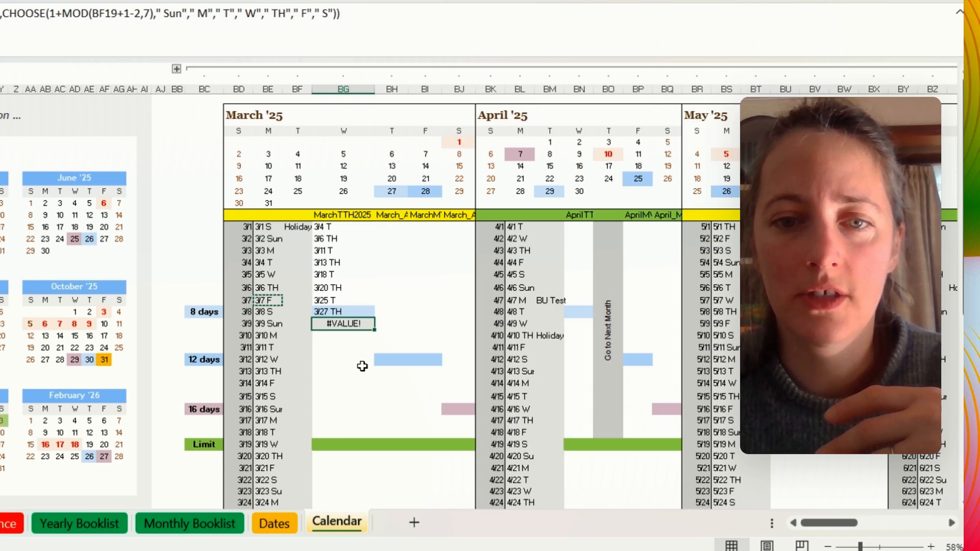
# - Undo the March TTH column's width change and remove the formula pasted below 3/27 TH
pyautogui.click(363, 338)
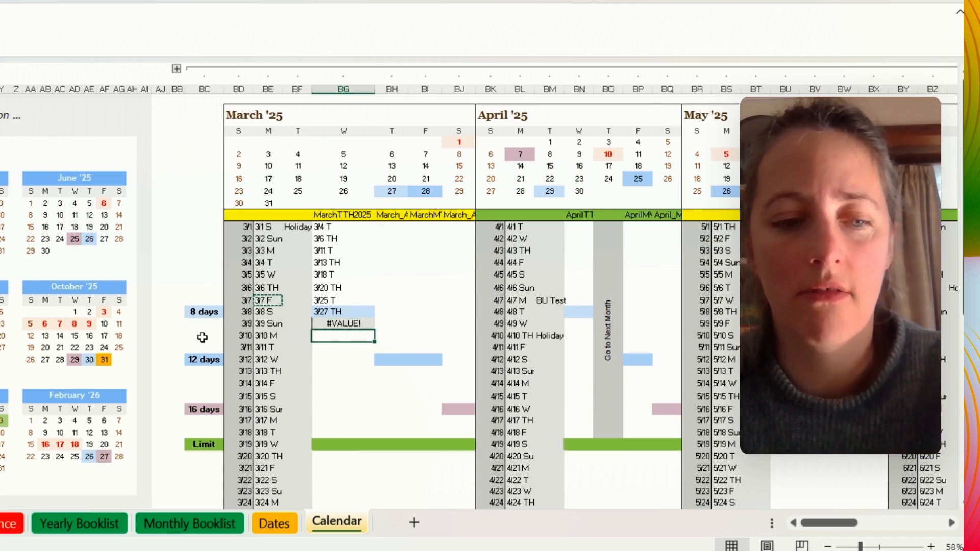
pyautogui.hotkey('ctrl', 'z')
pyautogui.press('Delete')
pyautogui.moveTo(377, 371); pyautogui.dragTo(391, 378)
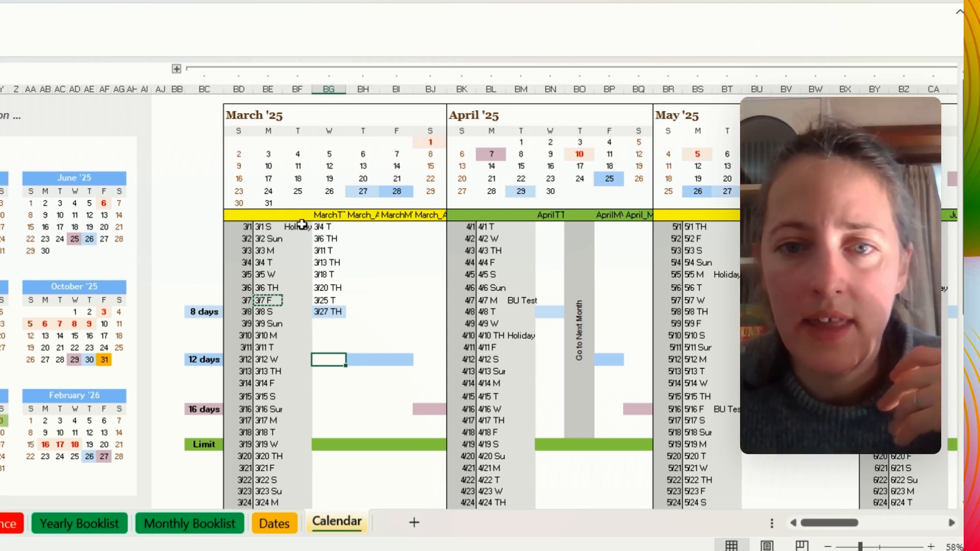
# - Examine the March_AprilTTH2025 and March_AprilMWF2025 columns down to the 16-day row and the dates filled in under MarchTTH2025
pyautogui.moveTo(360, 227); pyautogui.dragTo(360, 411)
pyautogui.moveTo(429, 231); pyautogui.dragTo(438, 425)
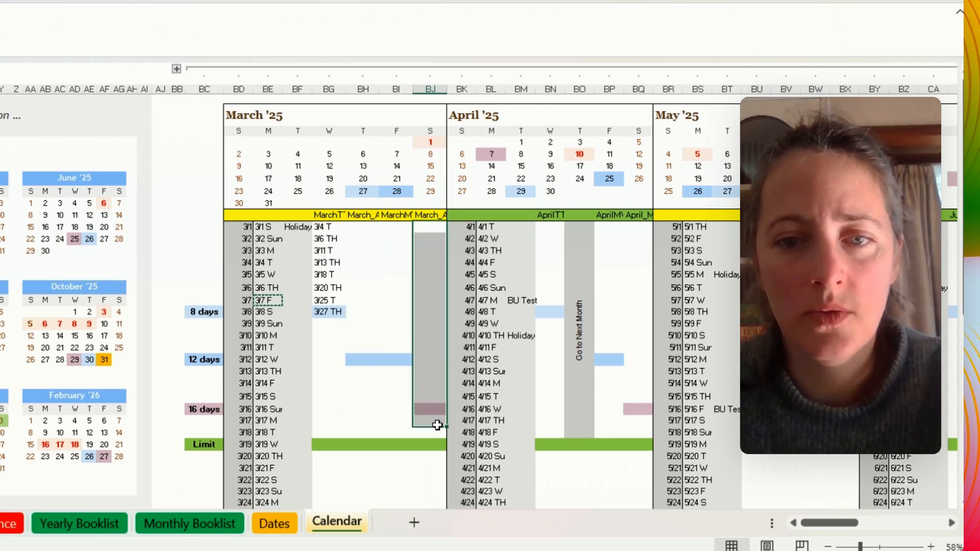
pyautogui.moveTo(360, 228); pyautogui.dragTo(361, 411)
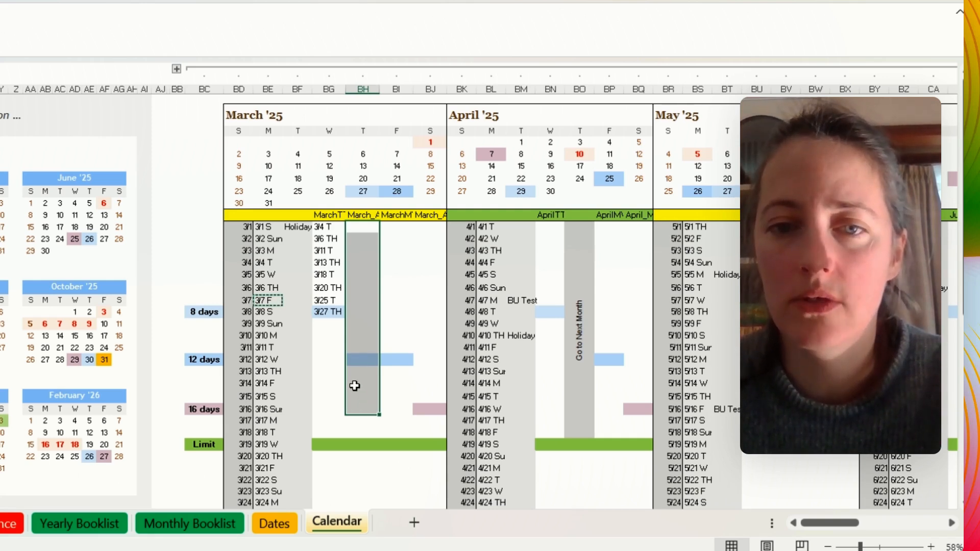
pyautogui.moveTo(320, 227); pyautogui.dragTo(326, 312)
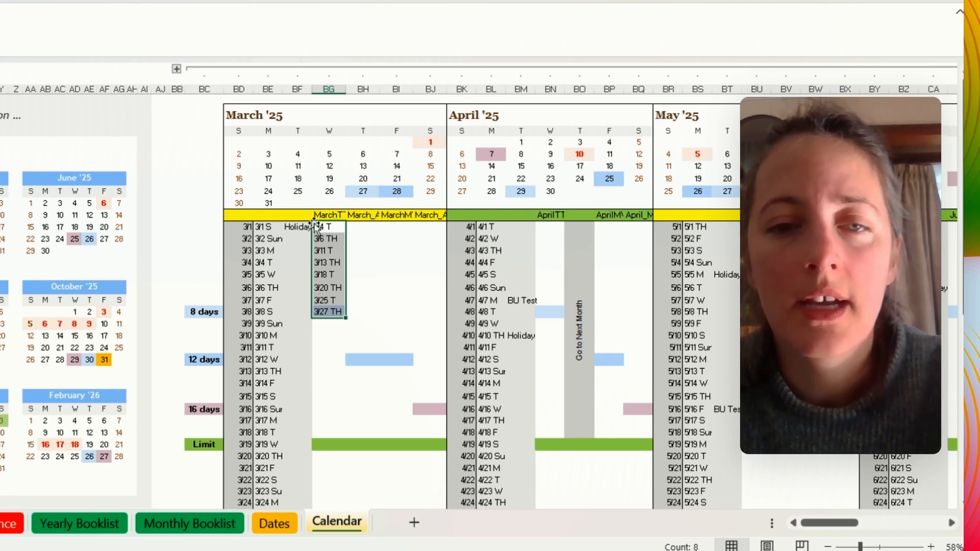
# - Copy March's Monday, Wednesday and Friday dates from 3/3 M to 3/28 F and paste them as values under the MarchMWF2025 header
pyautogui.click(261, 252)
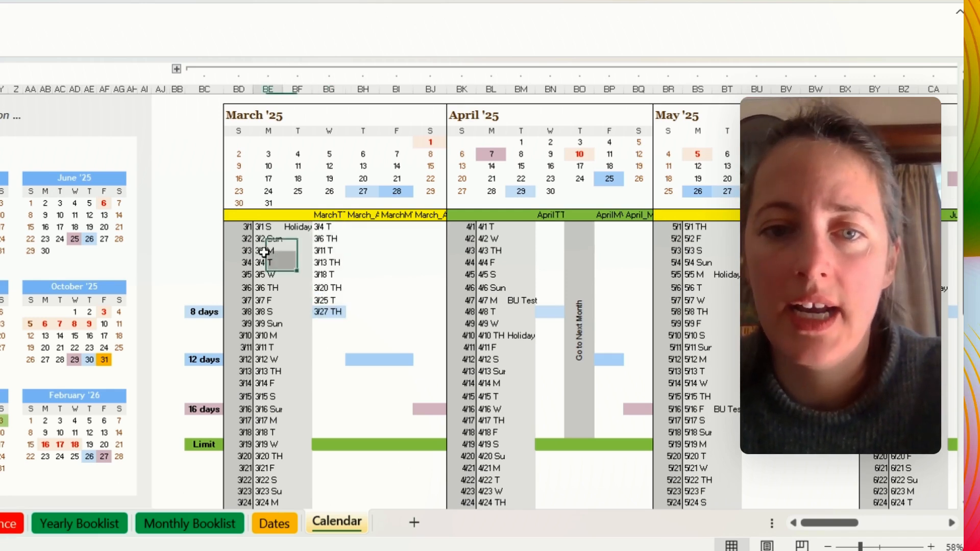
pyautogui.keyDown('ctrl'); pyautogui.click(266, 275); pyautogui.keyUp('ctrl')
pyautogui.keyDown('ctrl'); pyautogui.click(263, 303); pyautogui.keyUp('ctrl')
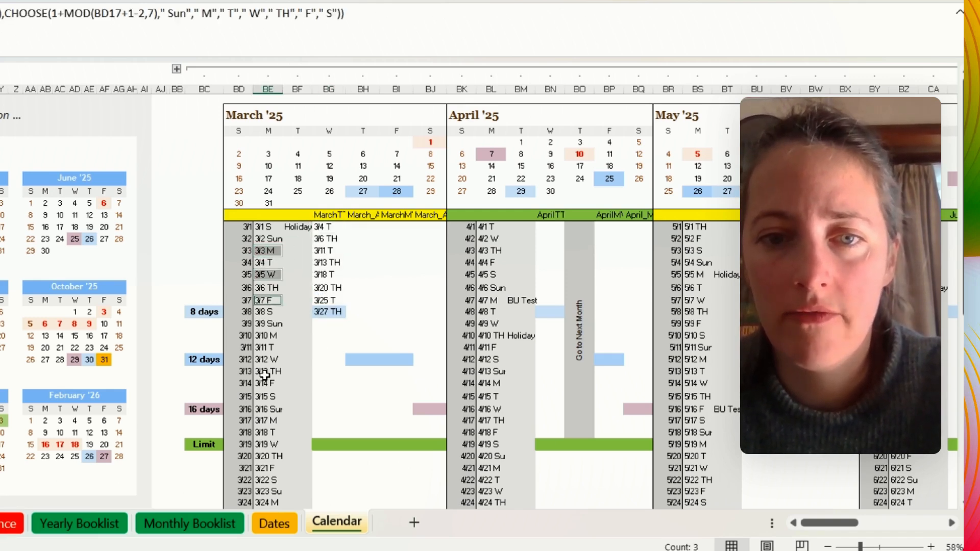
pyautogui.keyDown('ctrl'); pyautogui.click(268, 336); pyautogui.keyUp('ctrl')
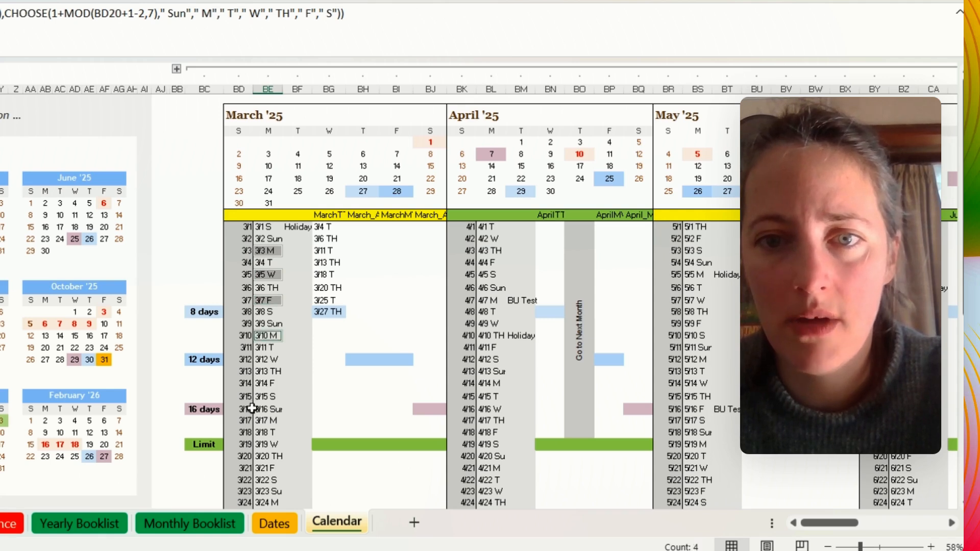
pyautogui.keyDown('ctrl'); pyautogui.click(262, 360); pyautogui.keyUp('ctrl')
pyautogui.keyDown('ctrl'); pyautogui.click(261, 385); pyautogui.keyUp('ctrl')
pyautogui.keyDown('ctrl'); pyautogui.click(263, 420); pyautogui.keyUp('ctrl')
pyautogui.keyDown('ctrl'); pyautogui.click(263, 444); pyautogui.keyUp('ctrl')
pyautogui.keyDown('ctrl'); pyautogui.click(262, 469); pyautogui.keyUp('ctrl')
pyautogui.scroll(-2, 261, 475)
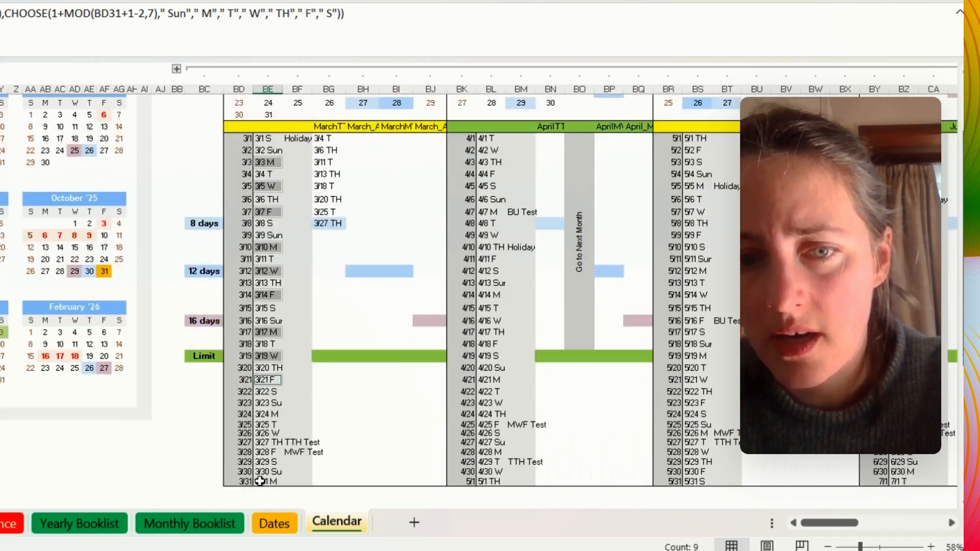
pyautogui.scroll(-2, 260, 481)
pyautogui.keyDown('ctrl'); pyautogui.click(255, 325); pyautogui.keyUp('ctrl')
pyautogui.keyDown('ctrl'); pyautogui.click(259, 345); pyautogui.keyUp('ctrl')
pyautogui.keyDown('ctrl'); pyautogui.click(261, 364); pyautogui.keyUp('ctrl')
pyautogui.hotkey('ctrl', 'c')
pyautogui.scroll(4, 327, 368)
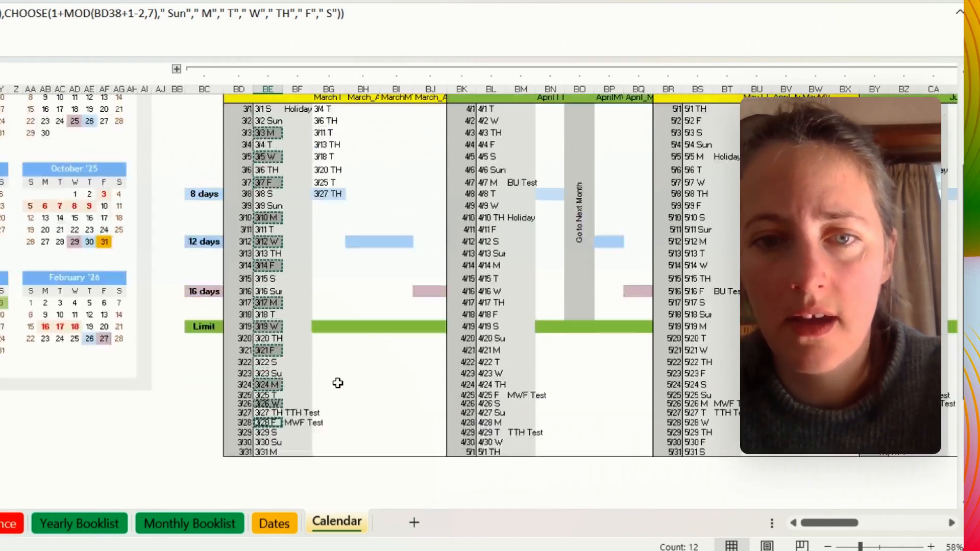
pyautogui.click(394, 226)
pyautogui.rightClick(395, 225)
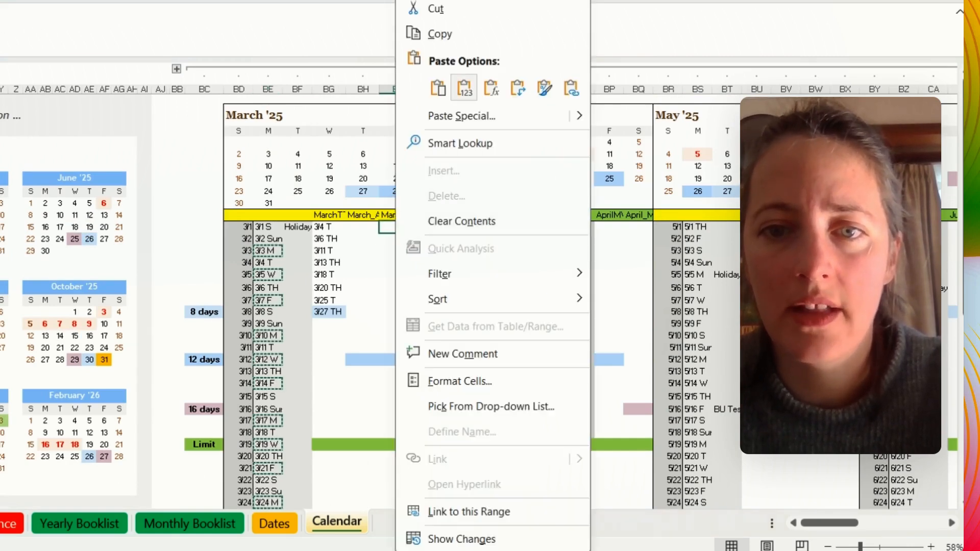
pyautogui.click(465, 87)
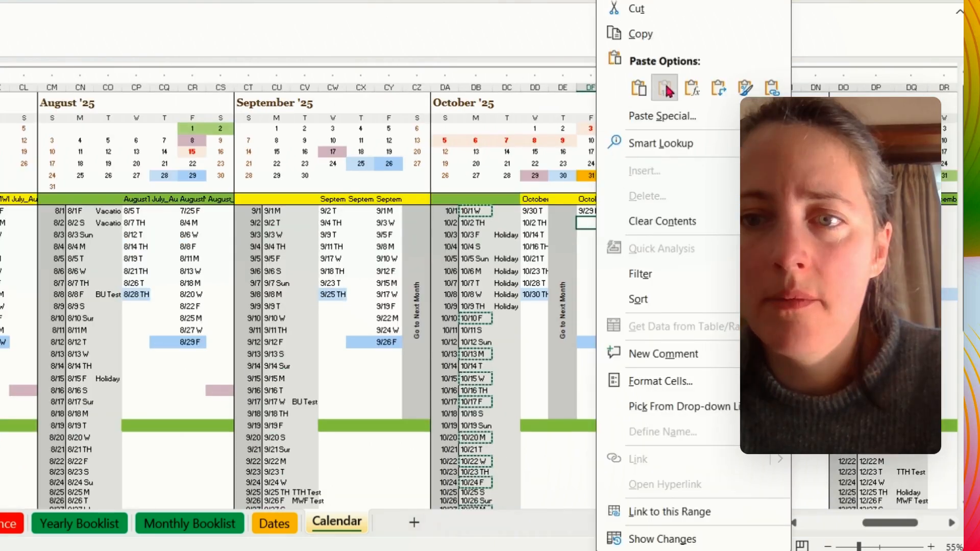
# - Paste October's MWF dates 10/1 W to 10/29 W as values below 9/29 M, and add 10/31 F as a value beneath them
pyautogui.click(606, 87)
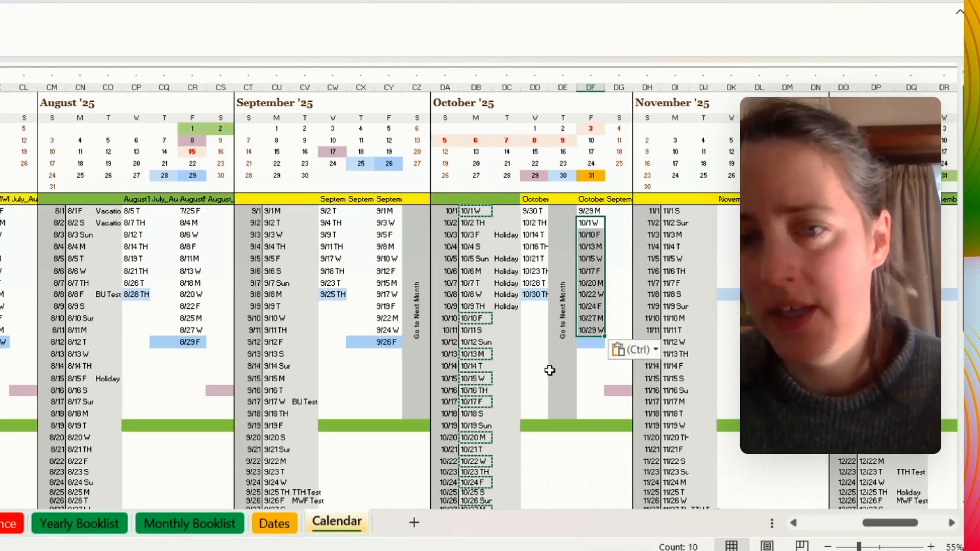
pyautogui.scroll(-2, 472, 431)
pyautogui.scroll(-2, 472, 430)
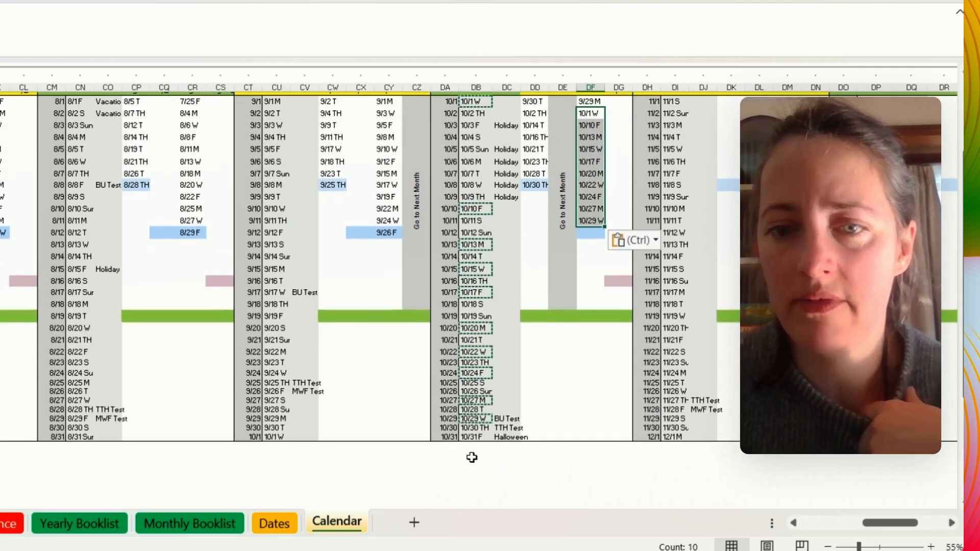
pyautogui.click(467, 428)
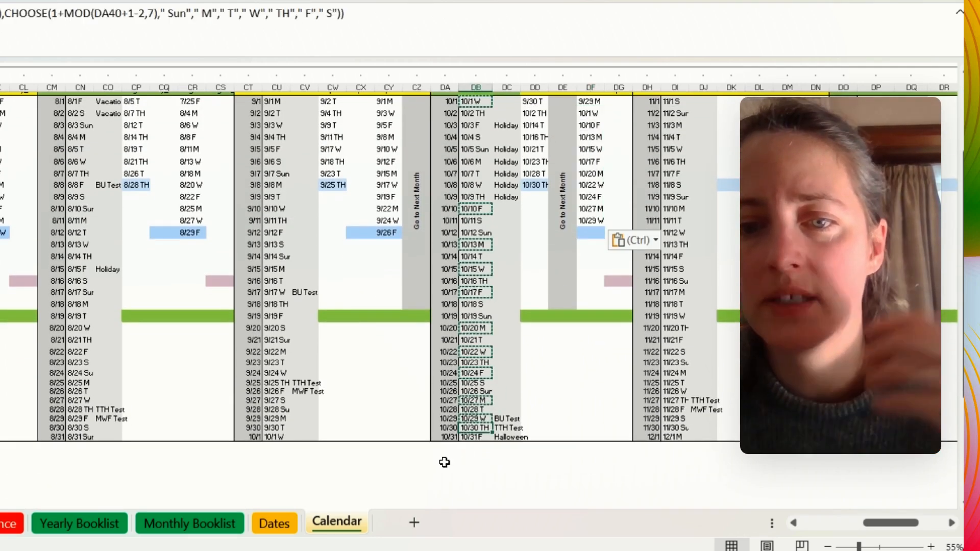
pyautogui.click(477, 439)
pyautogui.press('Escape')
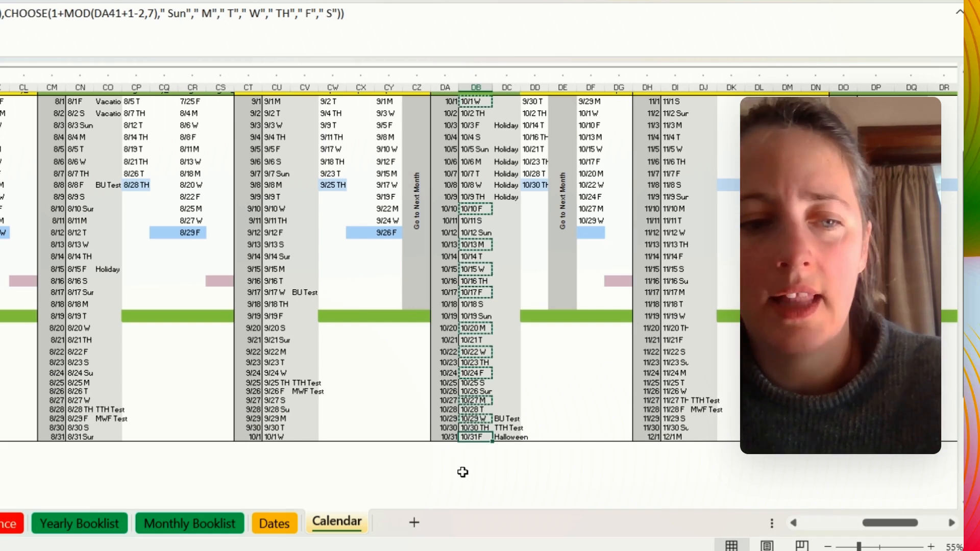
pyautogui.hotkey('ctrl', 'c')
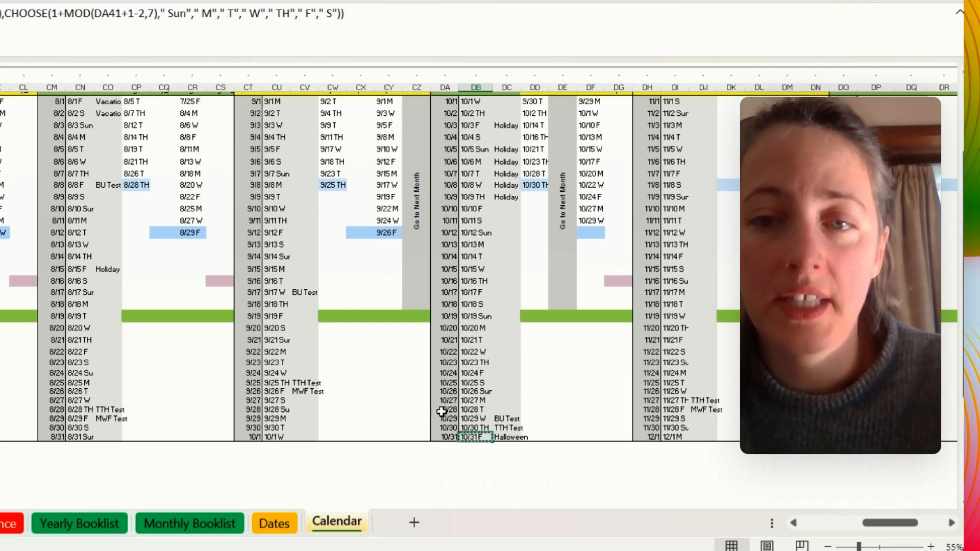
pyautogui.scroll(3, 601, 418)
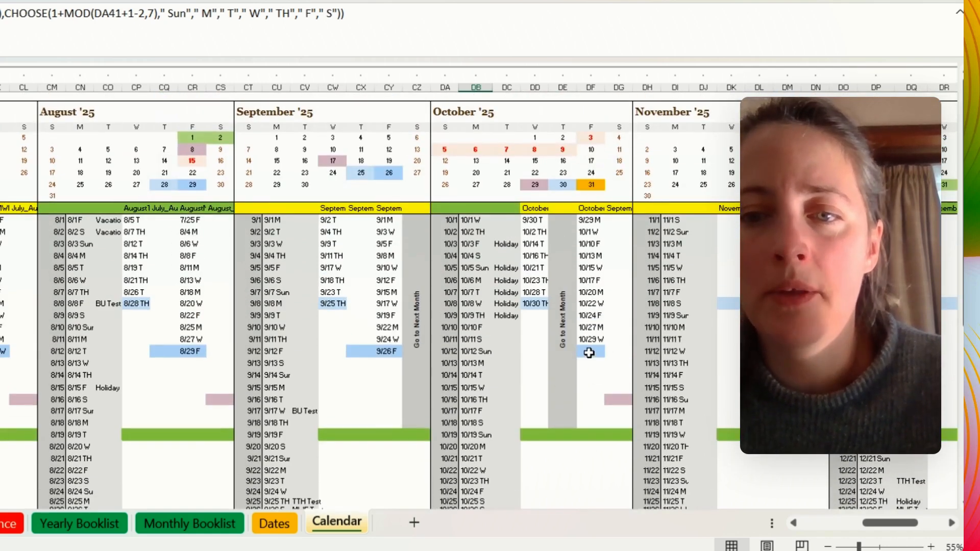
pyautogui.rightClick(589, 353)
pyautogui.click(659, 87)
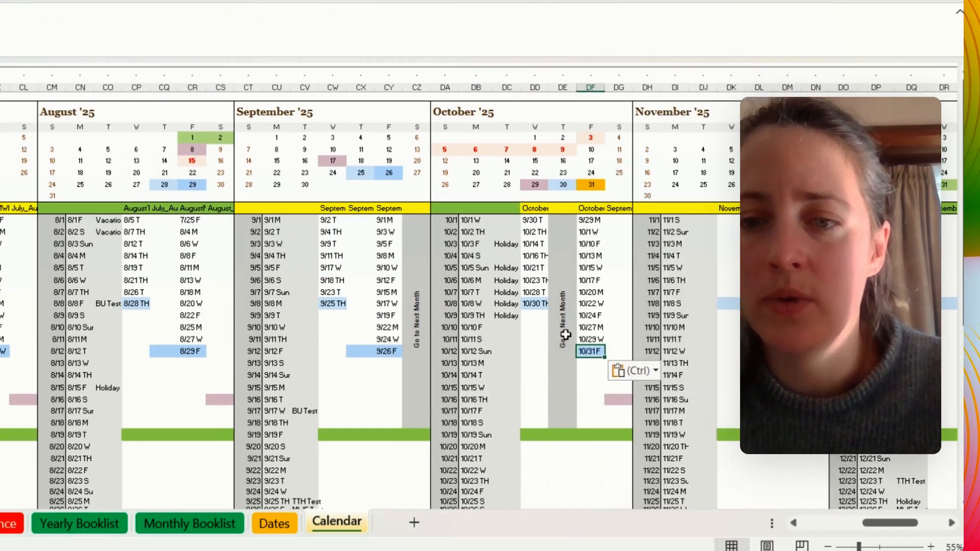
# - Paste 10/31 F as a value below 10/30 TH in the October TTH column
pyautogui.rightClick(538, 306)
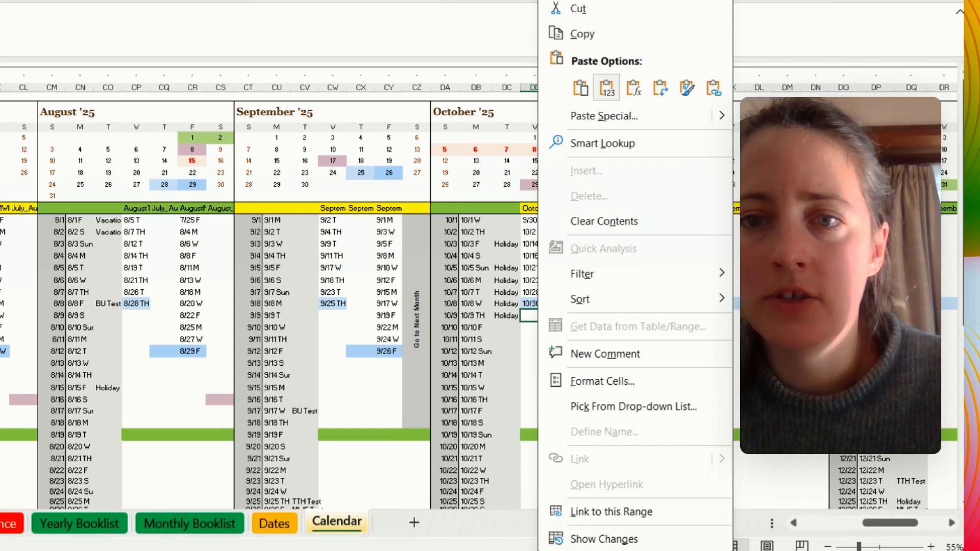
pyautogui.click(607, 87)
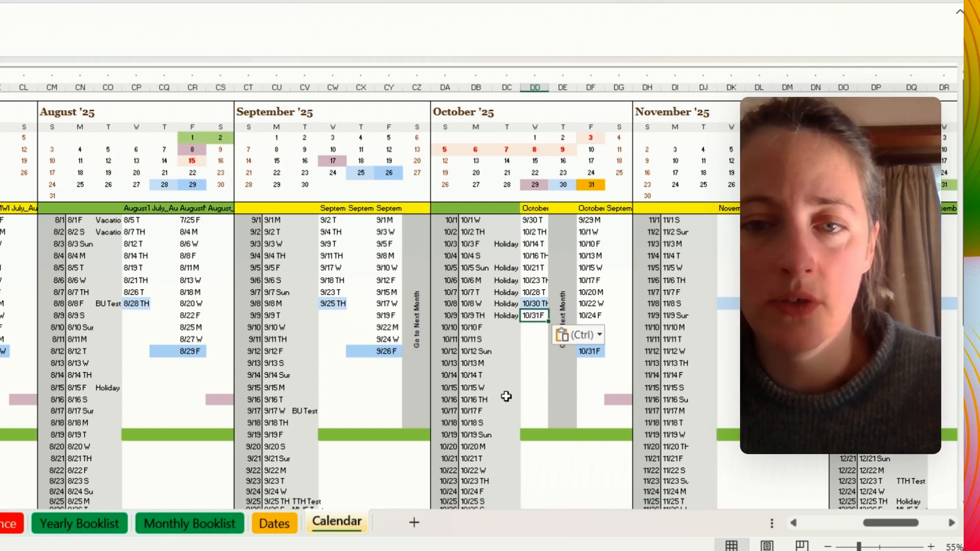
pyautogui.press('Delete')
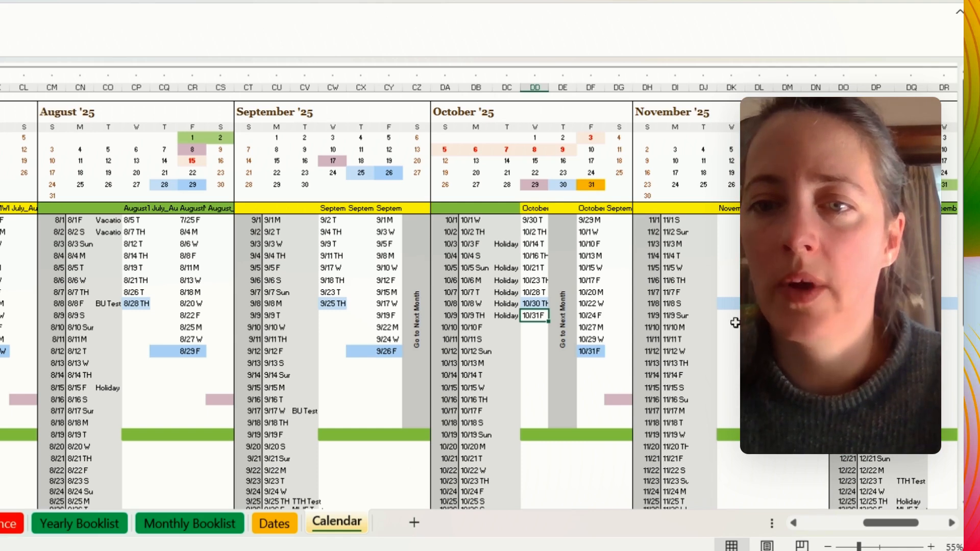
# - Copy the dates 3/4 T to 3/27 TH from MarchTTH2025 and paste them as values under March_AprilTTH2025
pyautogui.moveTo(868, 524); pyautogui.dragTo(879, 524)
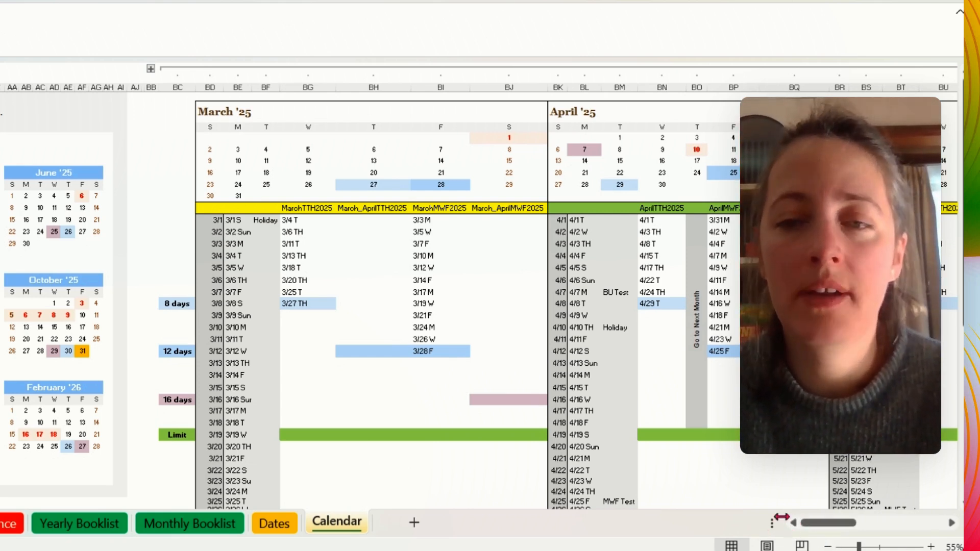
pyautogui.moveTo(822, 529); pyautogui.dragTo(836, 526)
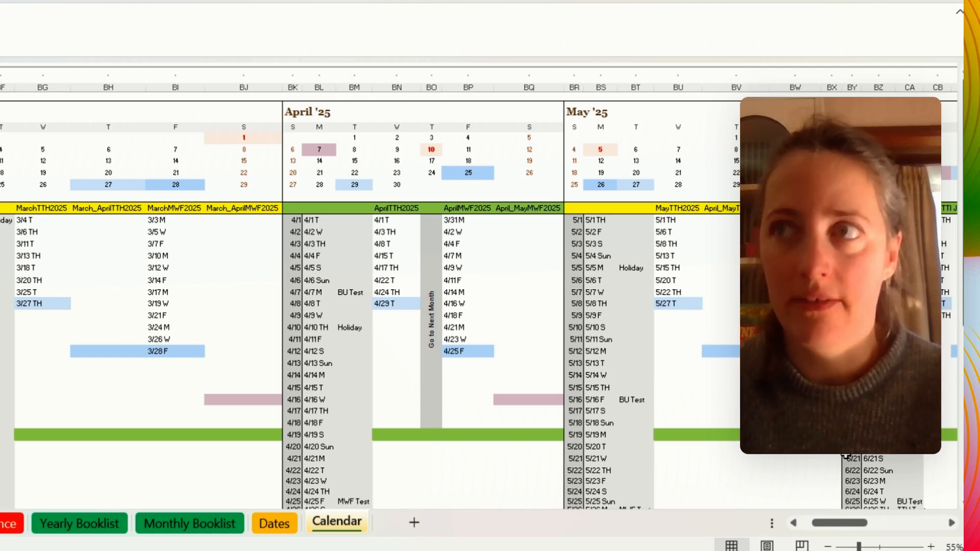
pyautogui.moveTo(31, 220); pyautogui.dragTo(42, 306)
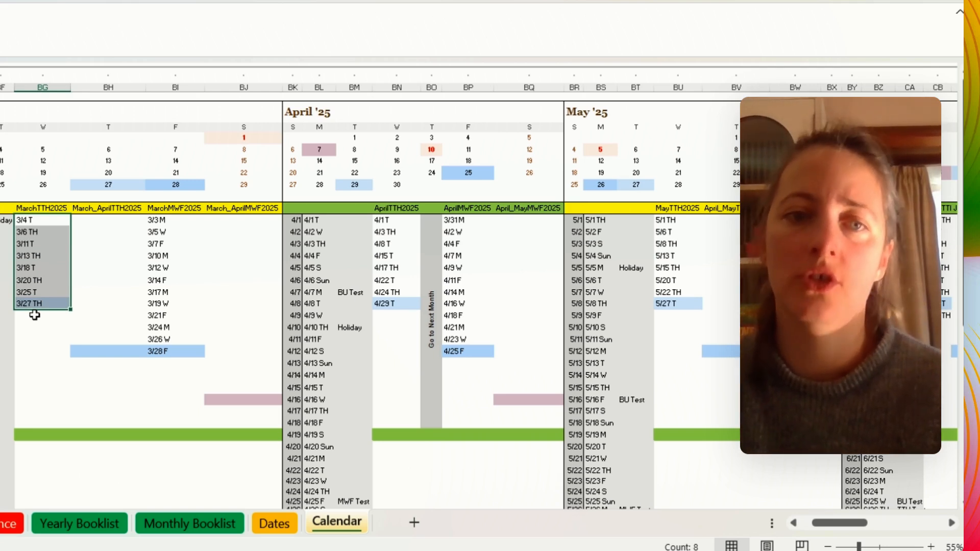
pyautogui.hotkey('ctrl', 'c')
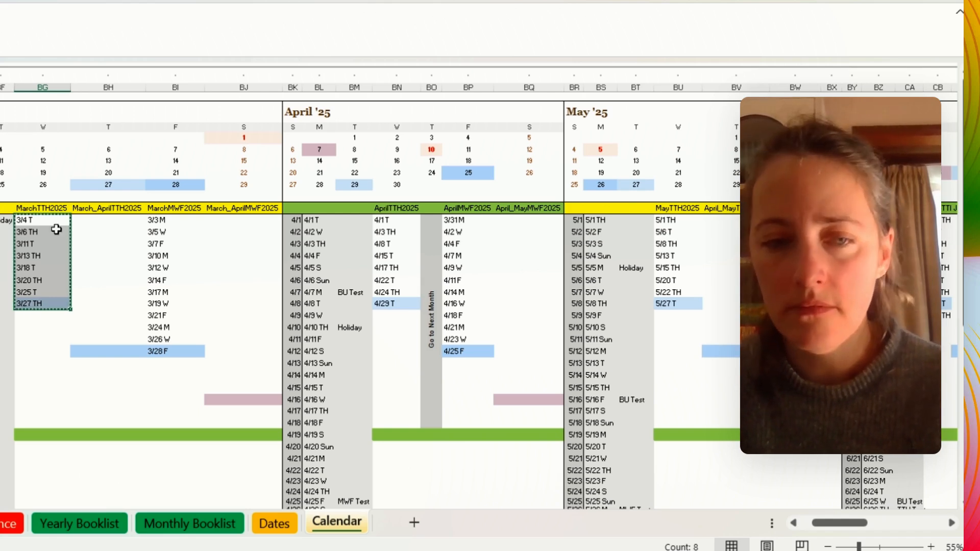
pyautogui.rightClick(102, 220)
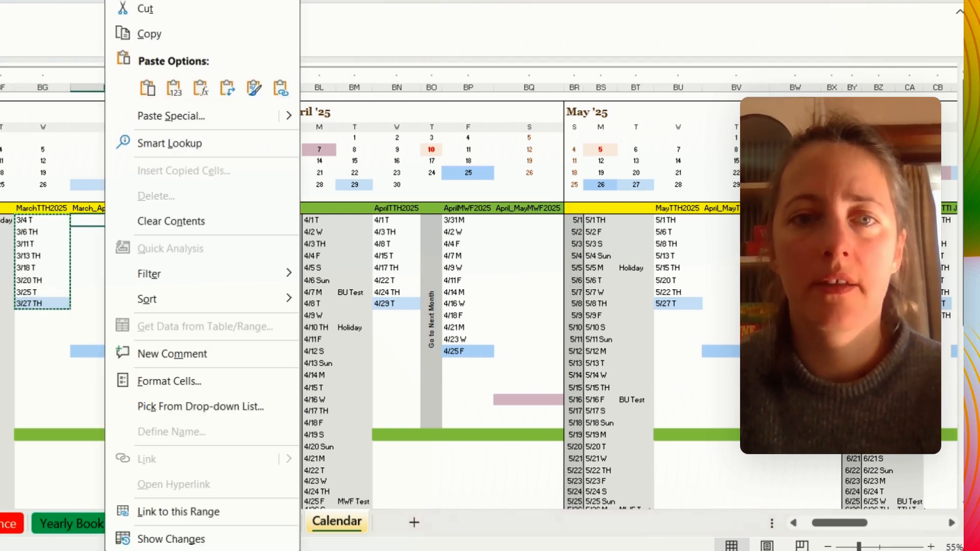
pyautogui.click(174, 88)
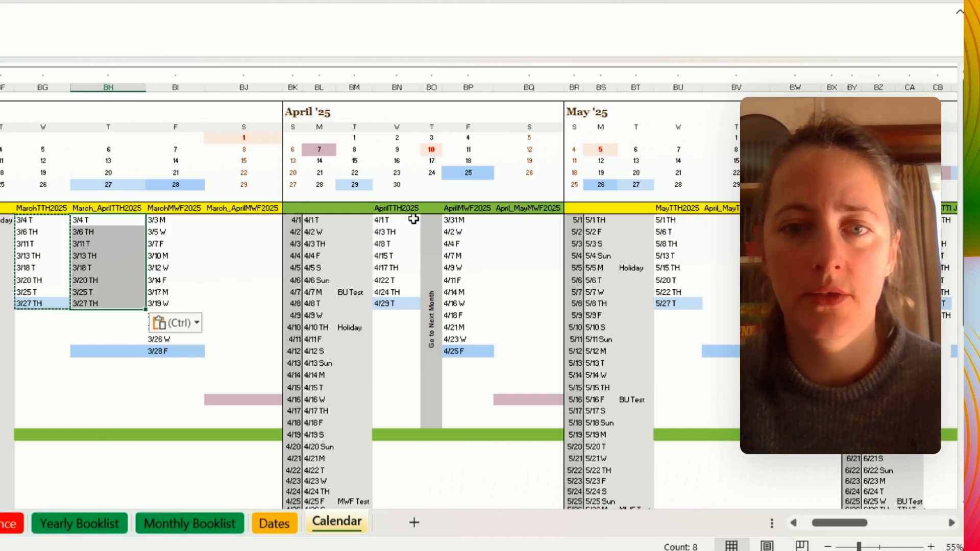
# - Copy 4/1 T to 4/15 T from AprilTTH2025 and paste them as values below 3/27 TH in the March_AprilTTH2025 column
pyautogui.moveTo(383, 220); pyautogui.dragTo(392, 257)
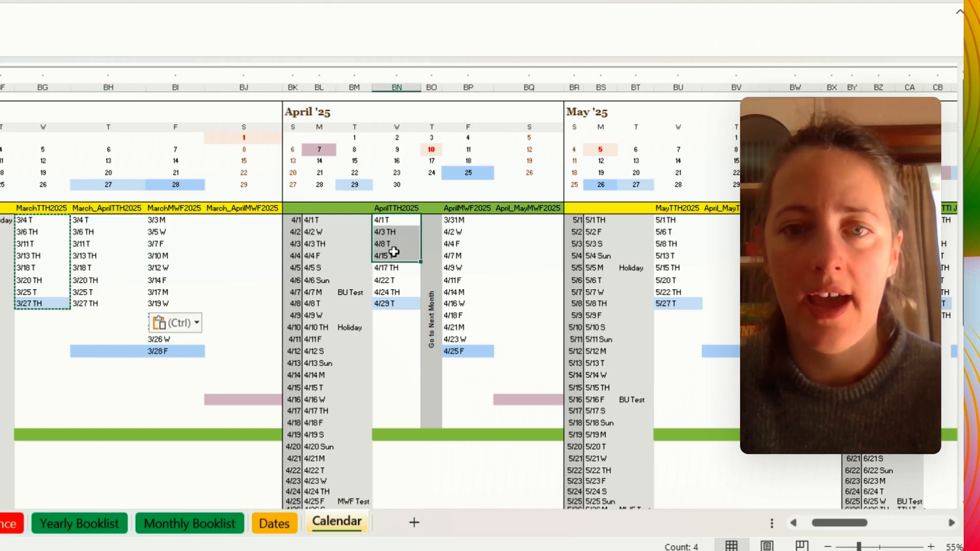
pyautogui.hotkey('ctrl', 'c')
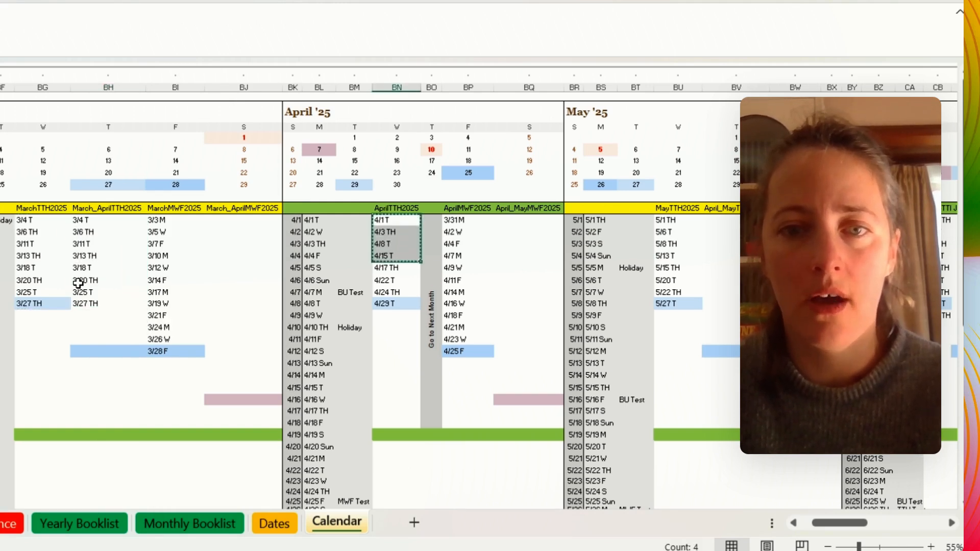
pyautogui.rightClick(96, 313)
pyautogui.click(168, 91)
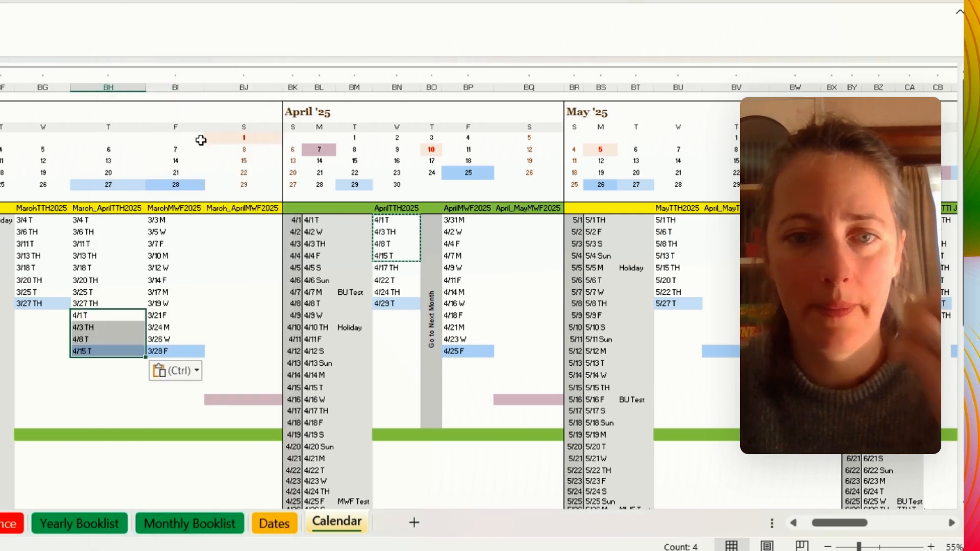
# - Copy the remaining April dates 4/17 TH to 4/29 T and paste them as values under the April_MayTTH2025 header
pyautogui.moveTo(401, 268); pyautogui.dragTo(404, 304)
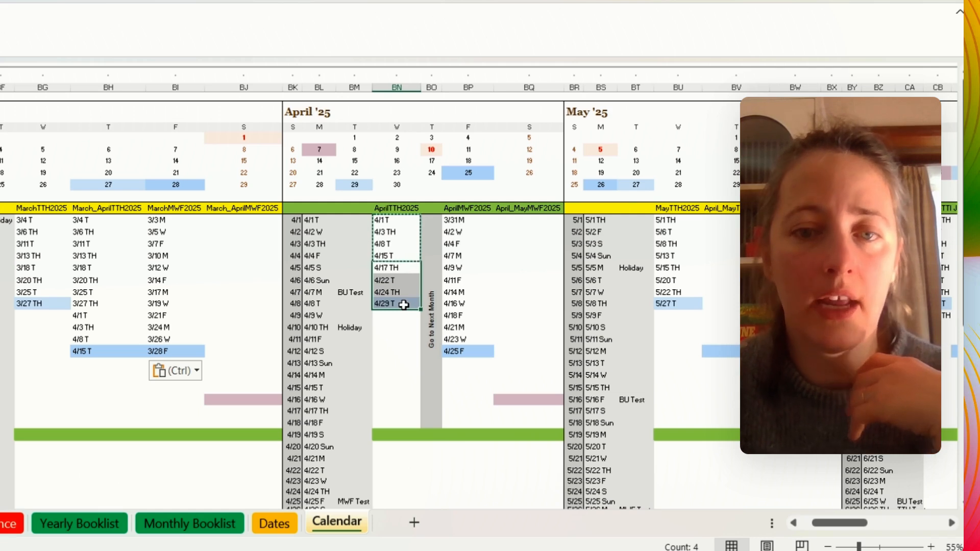
pyautogui.hotkey('ctrl', 'c')
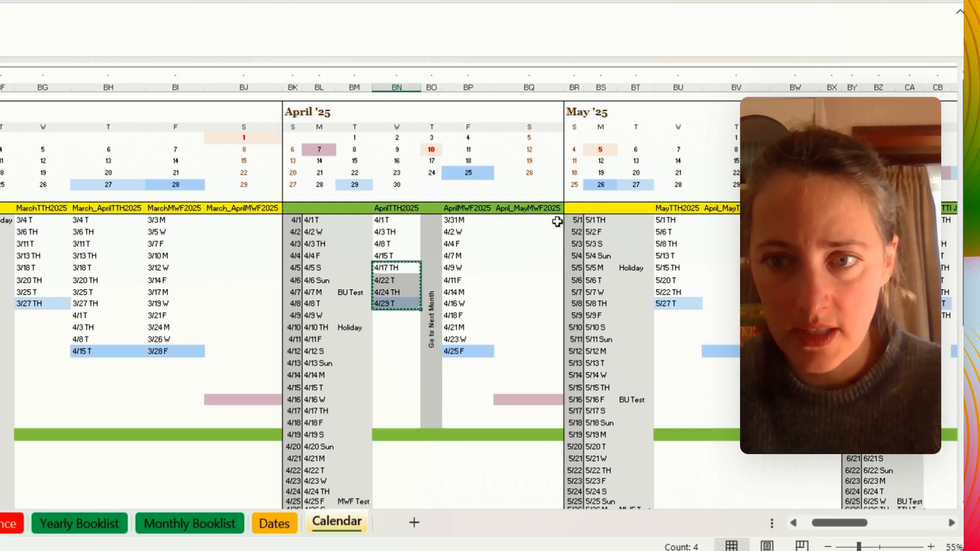
pyautogui.click(724, 223)
pyautogui.rightClick(729, 218)
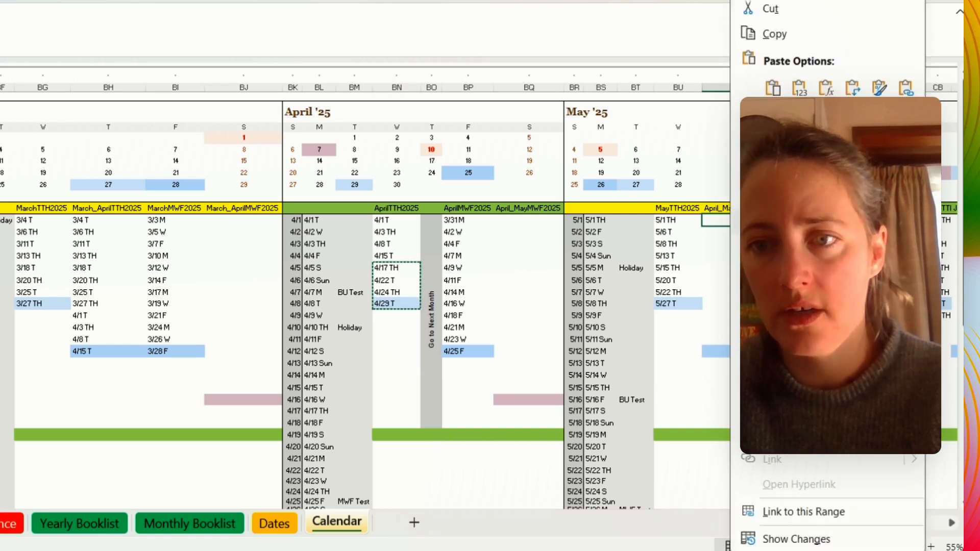
pyautogui.click(754, 125)
# - Copy 5/1 TH to 5/27 T from MayTTH2025 and paste them as values below 4/29 T in the April_MayTTH2025 column
pyautogui.moveTo(666, 220); pyautogui.dragTo(671, 301)
pyautogui.hotkey('ctrl', 'c')
pyautogui.rightClick(724, 270)
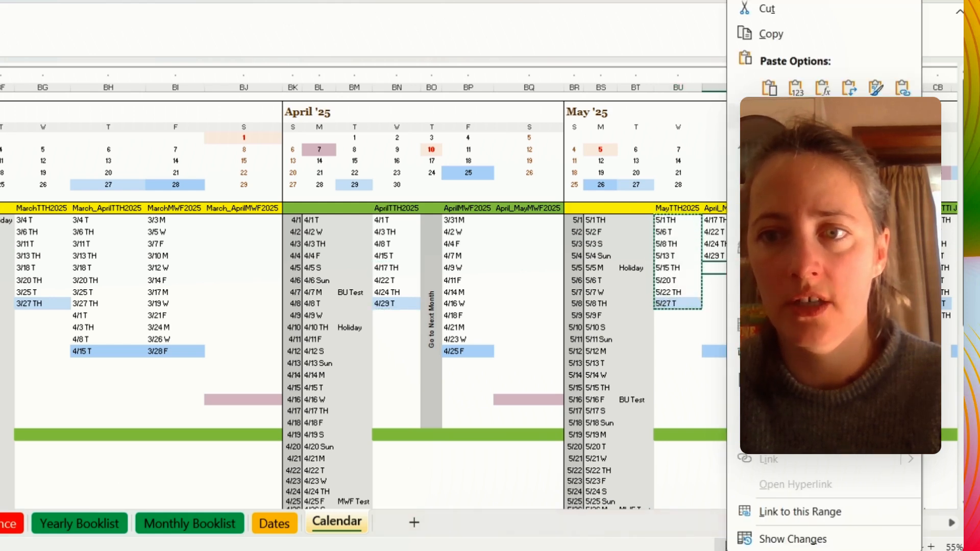
pyautogui.click(797, 90)
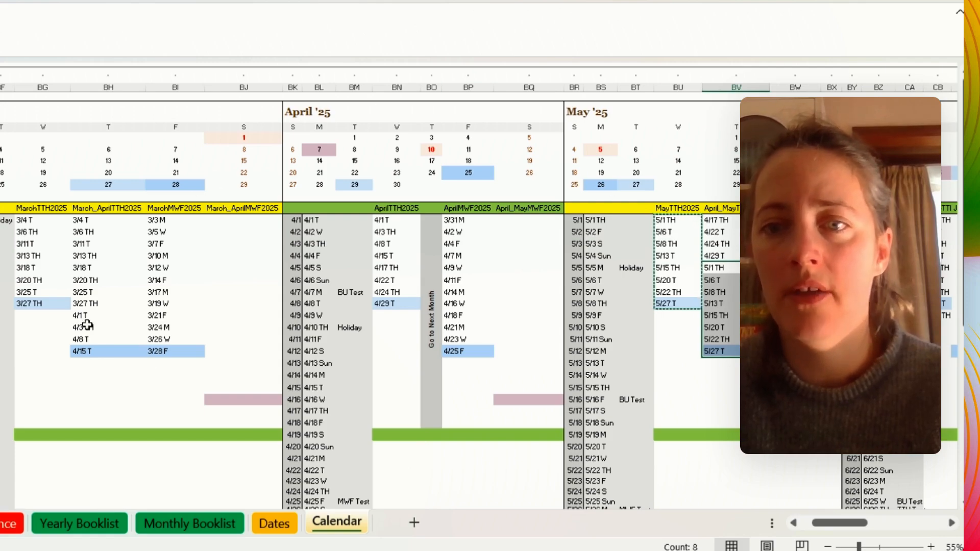
pyautogui.moveTo(833, 523); pyautogui.dragTo(881, 525)
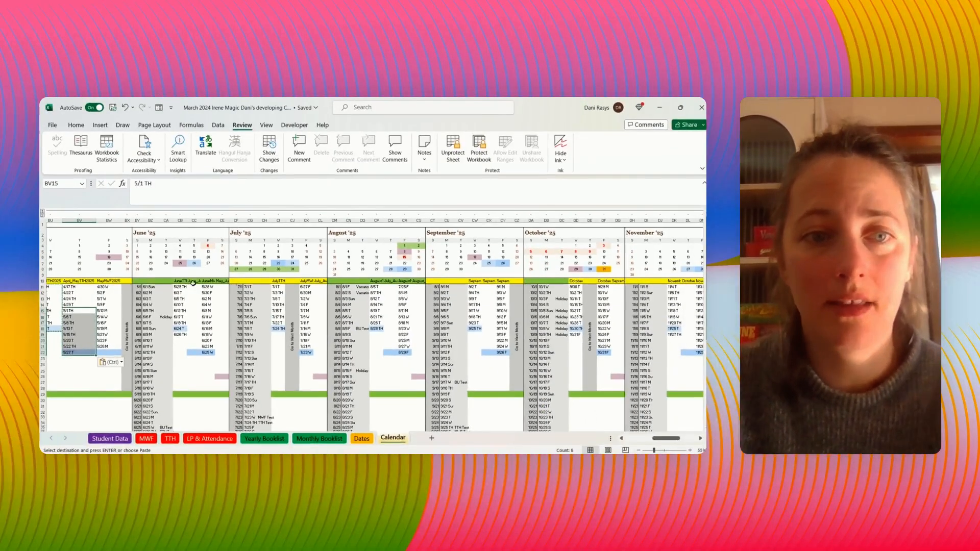
# - Copy 5/29 TH to 6/26 TH from the June TTH column and paste them as values under the combined June_July TTH header
pyautogui.moveTo(180, 288); pyautogui.dragTo(179, 334)
pyautogui.hotkey('ctrl', 'c')
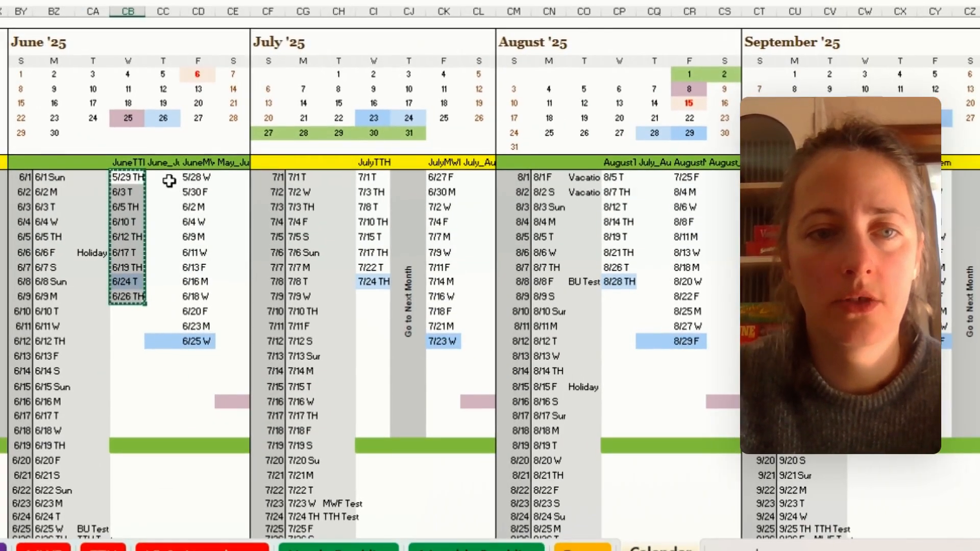
pyautogui.rightClick(171, 184)
pyautogui.press('Escape')
pyautogui.click(160, 182)
pyautogui.rightClick(159, 181)
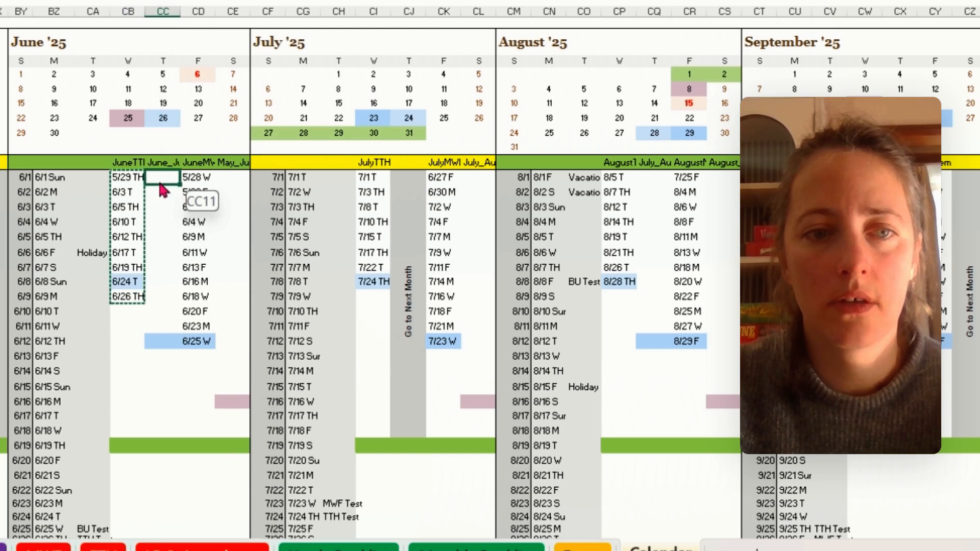
pyautogui.rightClick(150, 184)
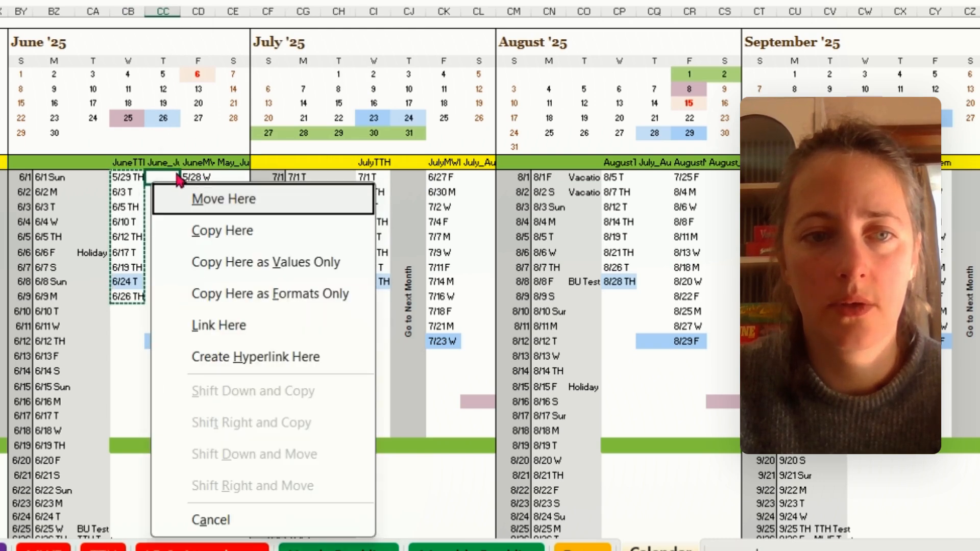
pyautogui.press('Escape')
pyautogui.rightClick(168, 172)
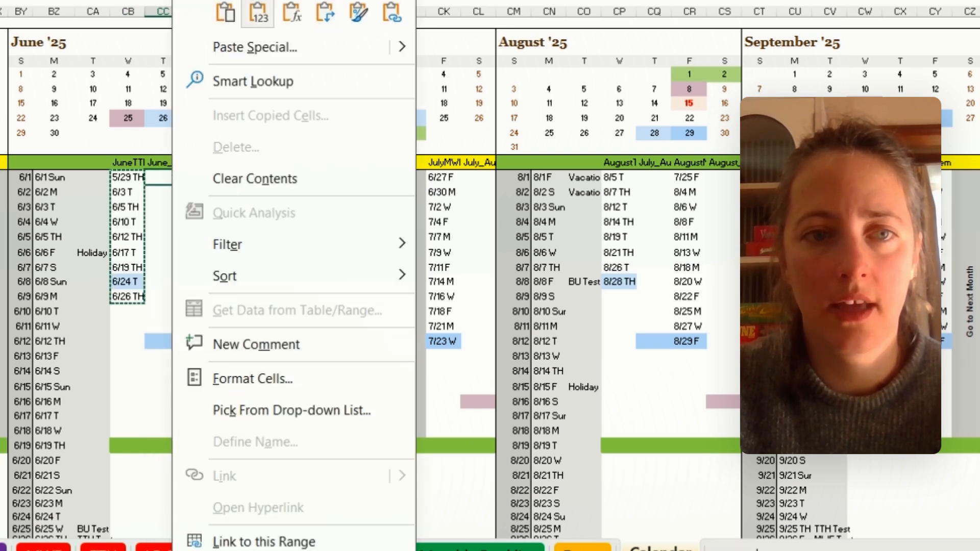
pyautogui.click(258, 11)
# - Copy 7/1 T to 7/10 TH from the July TTH column and paste them as values below 6/26 TH in the combined June_July column
pyautogui.moveTo(370, 179); pyautogui.dragTo(381, 222)
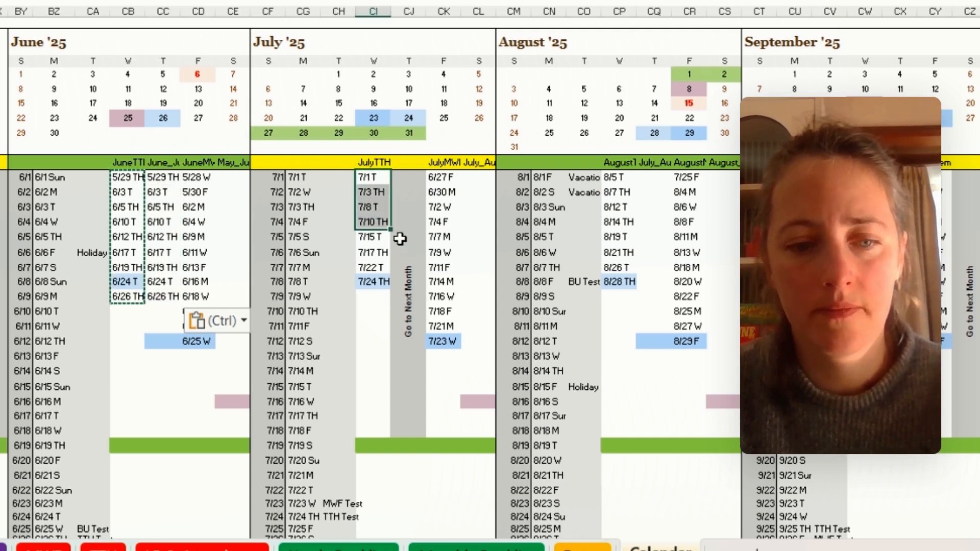
pyautogui.hotkey('ctrl', 'c')
pyautogui.click(163, 312)
pyautogui.rightClick(166, 311)
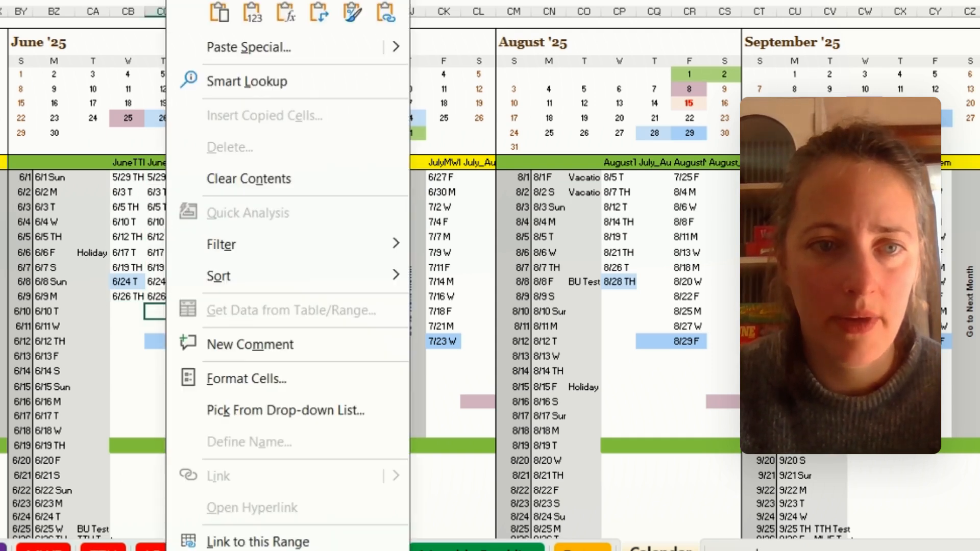
pyautogui.click(251, 12)
# - Copy the remaining July dates 7/15 T to 7/24 TH and paste them as values under the combined July_August TTH header
pyautogui.moveTo(370, 236); pyautogui.dragTo(383, 282)
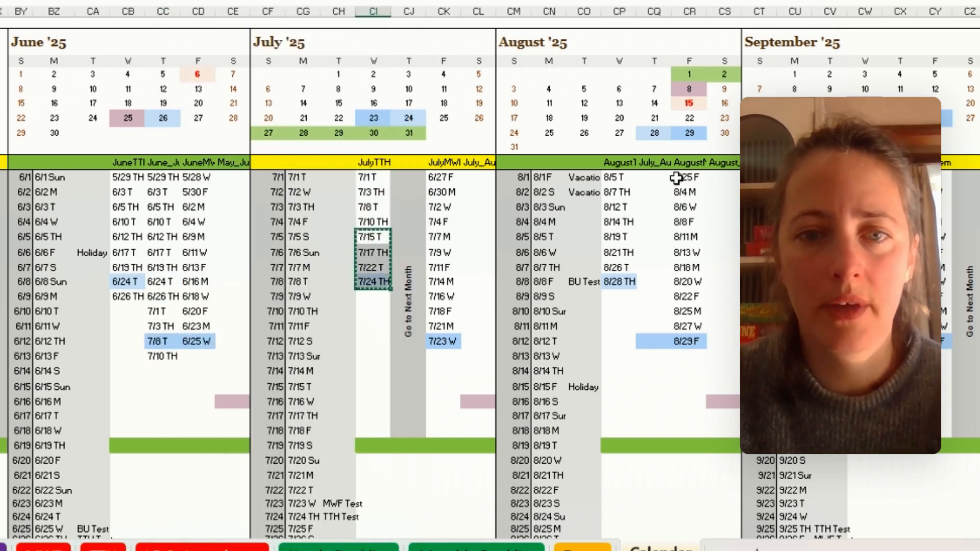
pyautogui.click(659, 179)
pyautogui.rightClick(657, 179)
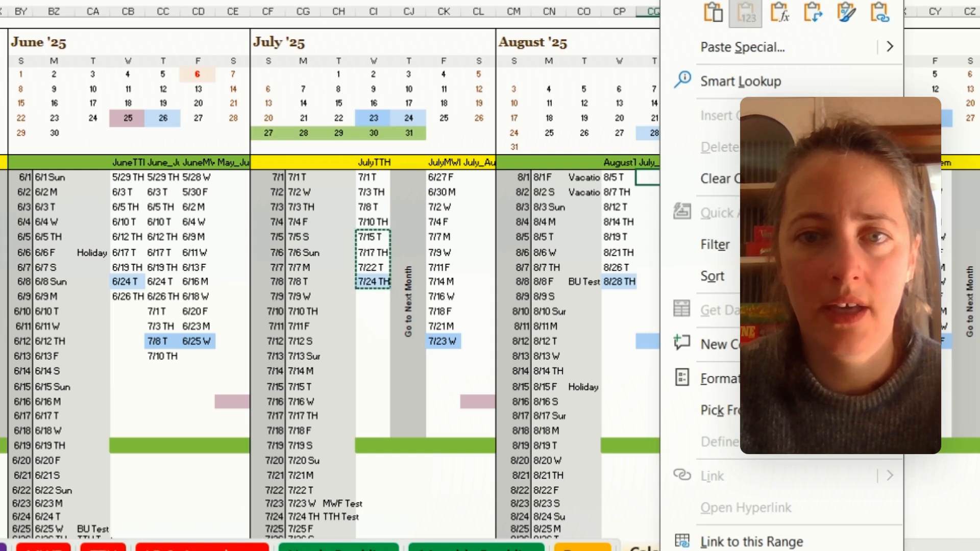
pyautogui.click(748, 18)
# - Copy 8/5 T to 8/28 TH from the August TTH column and paste them as values below 7/24 TH in the combined July_August column
pyautogui.moveTo(620, 183); pyautogui.dragTo(622, 194)
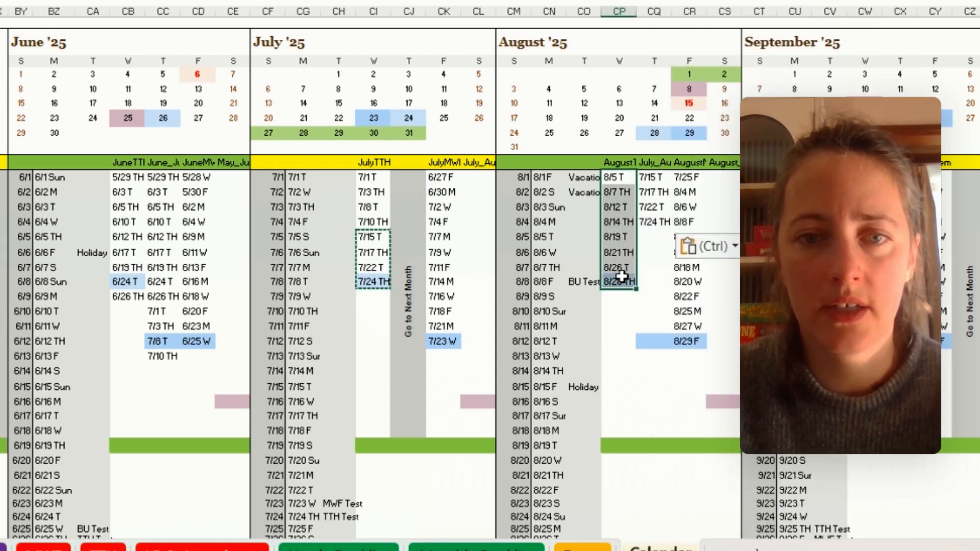
pyautogui.hotkey('ctrl', 'c')
pyautogui.rightClick(655, 234)
pyautogui.click(651, 233)
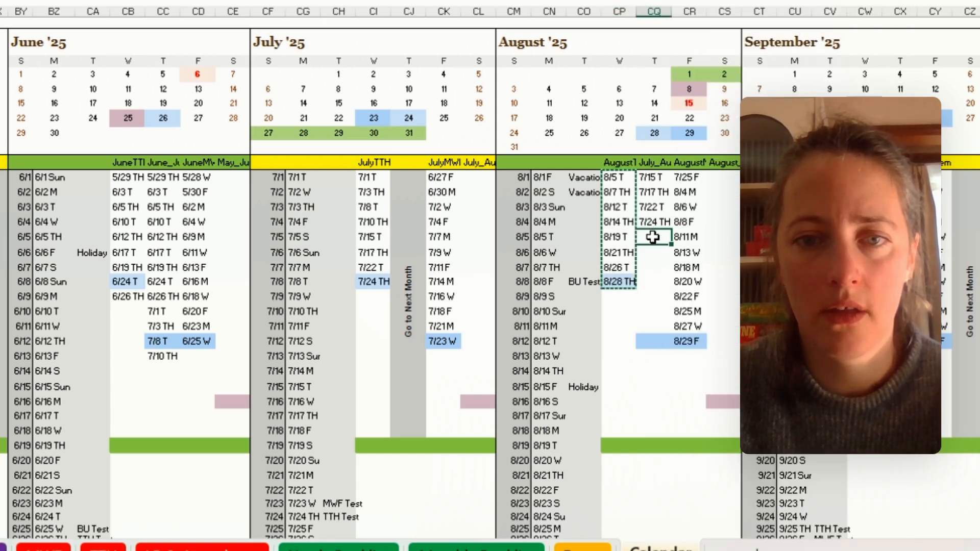
pyautogui.rightClick(653, 237)
pyautogui.click(740, 14)
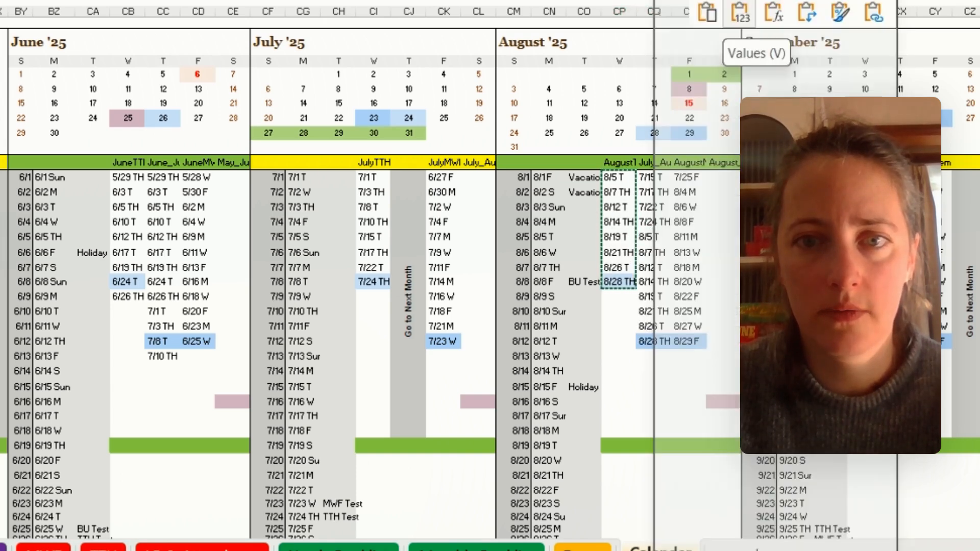
pyautogui.click(655, 405)
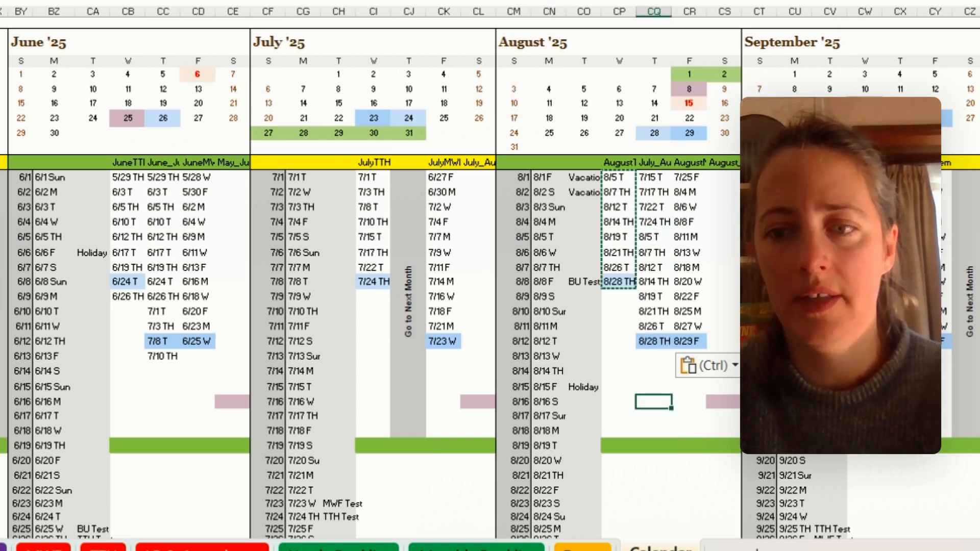
# - Copy 9/2 T to 9/25 TH from the September TTH column and paste them as values into the empty combined column beside it
pyautogui.hscroll(5, 518, 376)
pyautogui.hscroll(2, 518, 376)
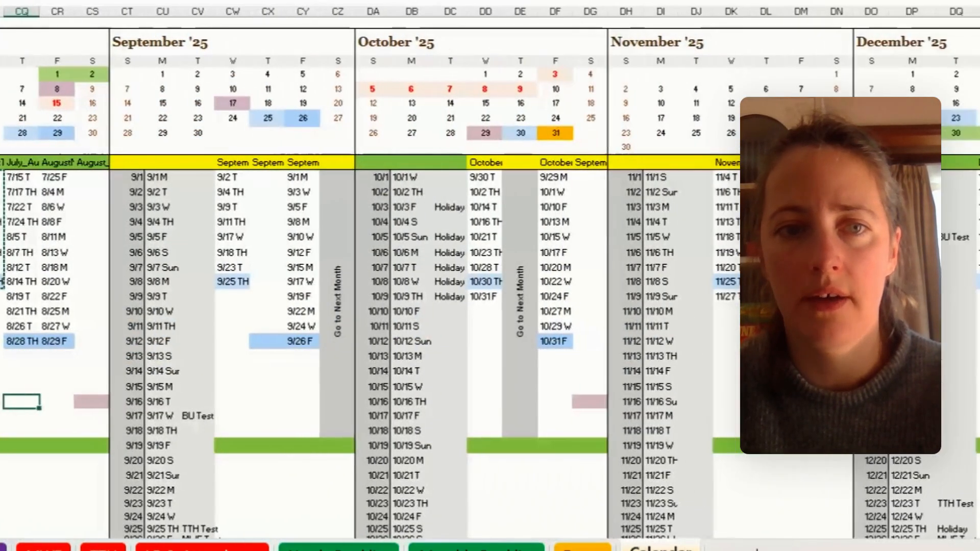
pyautogui.moveTo(188, 179); pyautogui.dragTo(178, 276)
pyautogui.hotkey('ctrl', 'c')
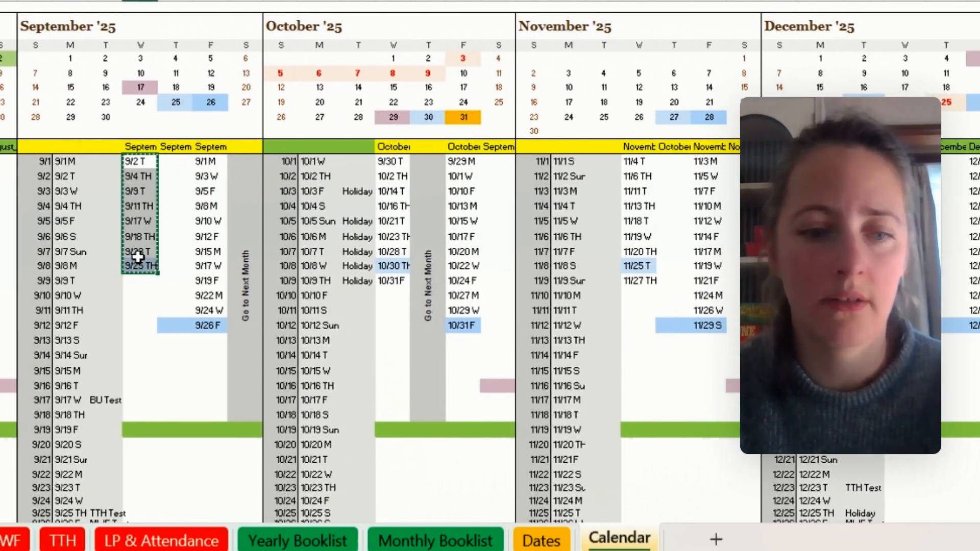
pyautogui.rightClick(171, 164)
pyautogui.click(174, 163)
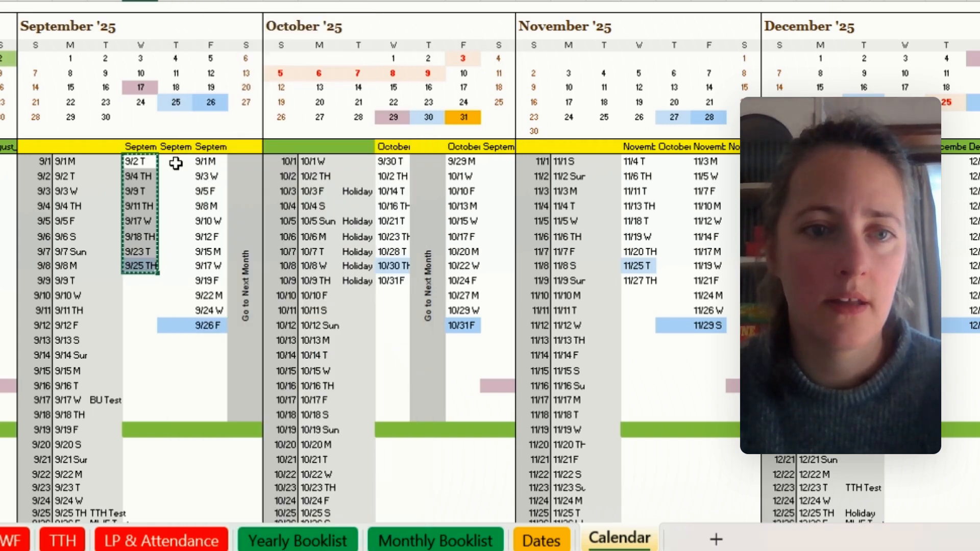
pyautogui.rightClick(170, 162)
pyautogui.click(263, 3)
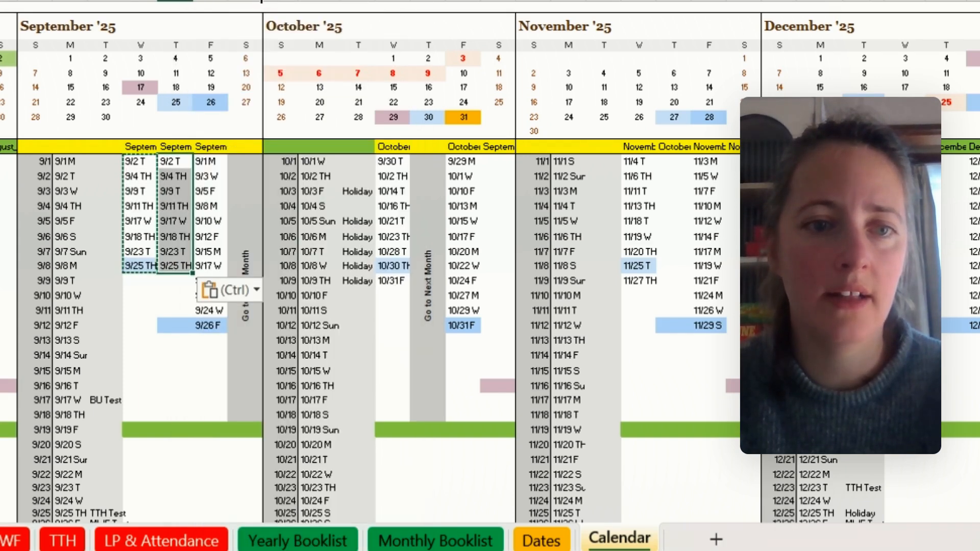
# - Copy 9/30 T to 10/16 TH from the October TTH column and paste them as values below 9/25 TH in September's combined TTH column
pyautogui.moveTo(390, 163); pyautogui.dragTo(404, 199)
pyautogui.hotkey('ctrl', 'c')
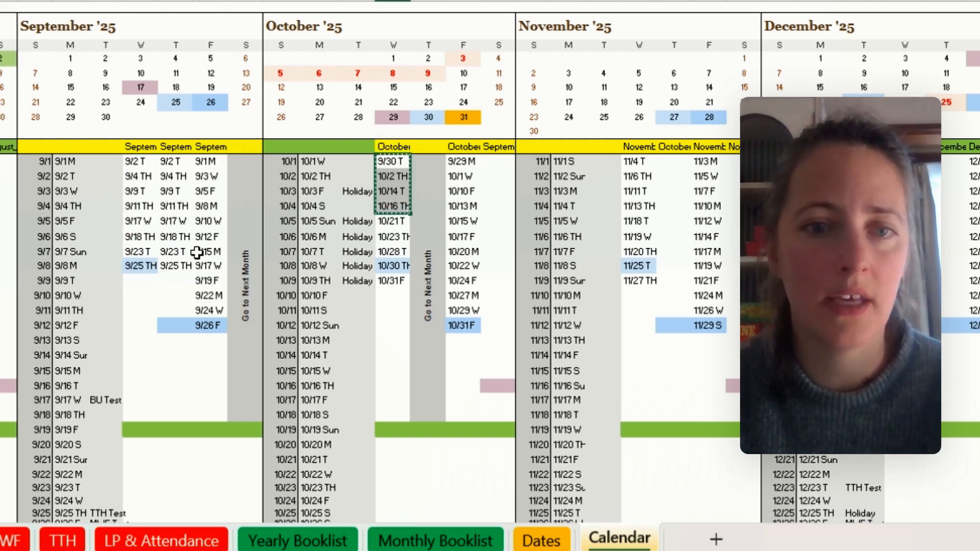
pyautogui.rightClick(174, 275)
pyautogui.click(166, 274)
pyautogui.rightClick(166, 274)
pyautogui.click(255, 3)
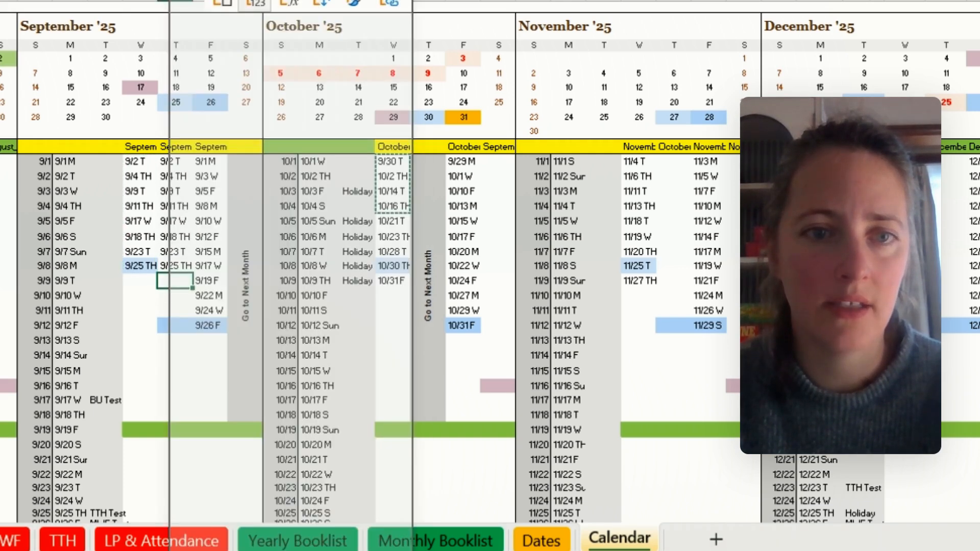
# - Copy the remaining October dates 10/21 T to 10/31 F and paste them as values into the combined TTH column in the November block
pyautogui.click(393, 221)
pyautogui.moveTo(393, 221); pyautogui.dragTo(398, 280)
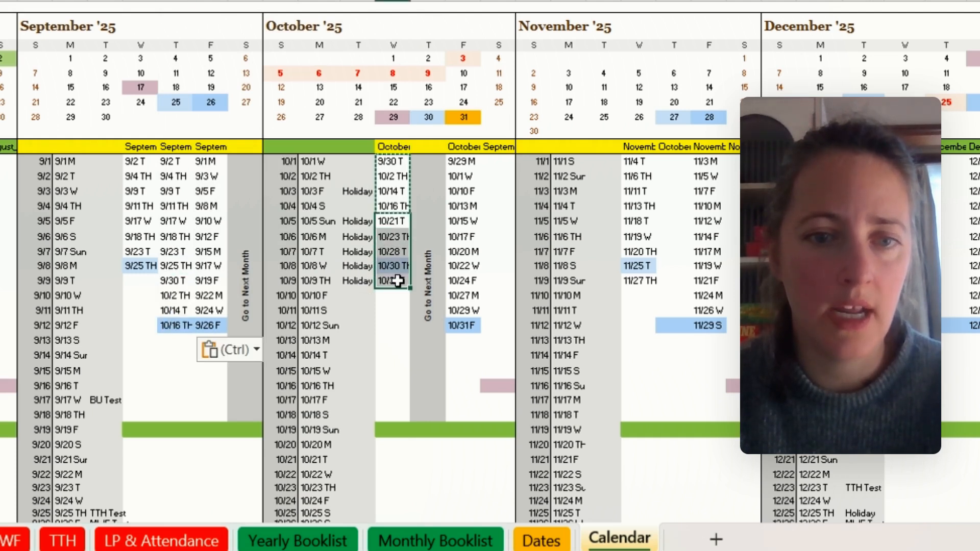
pyautogui.hotkey('ctrl', 'c')
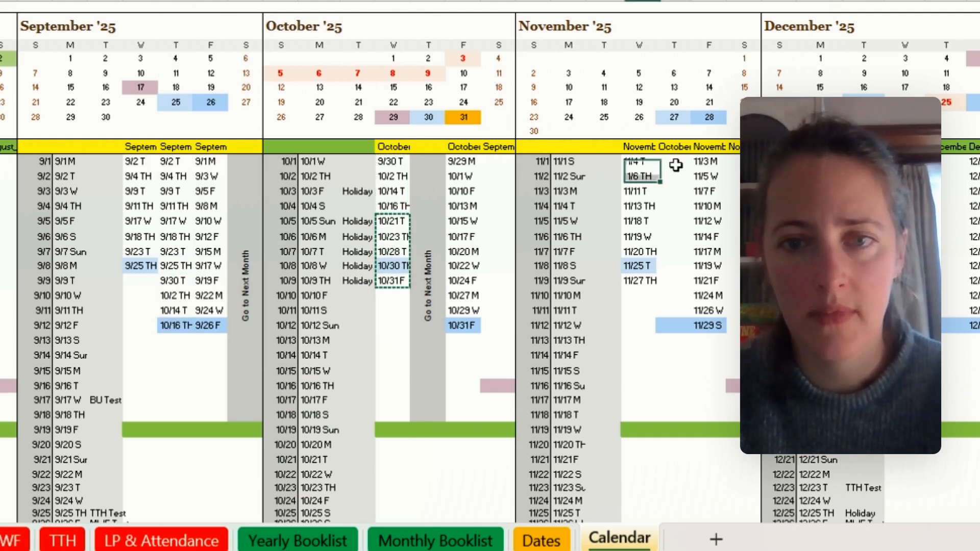
pyautogui.rightClick(675, 165)
pyautogui.click(763, 5)
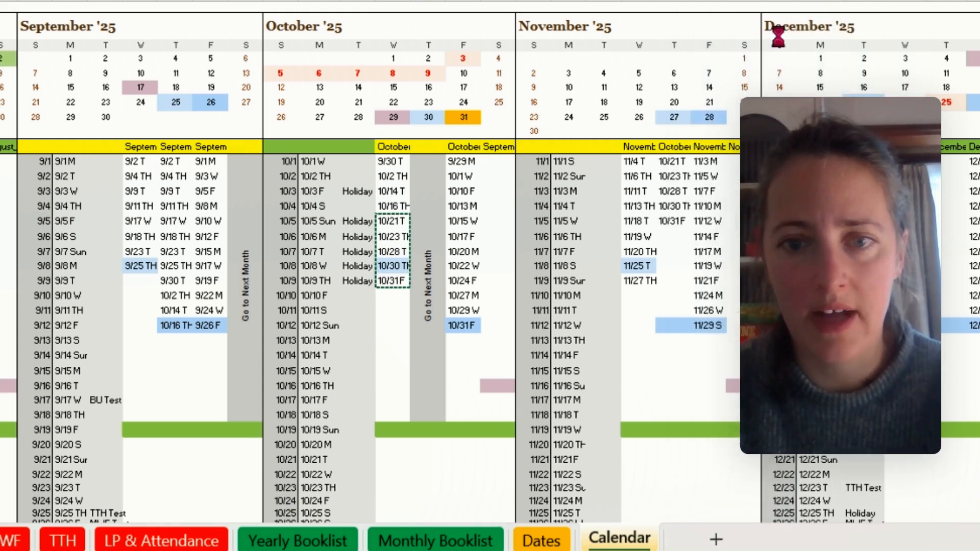
# - Fill the 10/31 F cells orange in both November's combined TTH column and the October TTH column
pyautogui.click(685, 225)
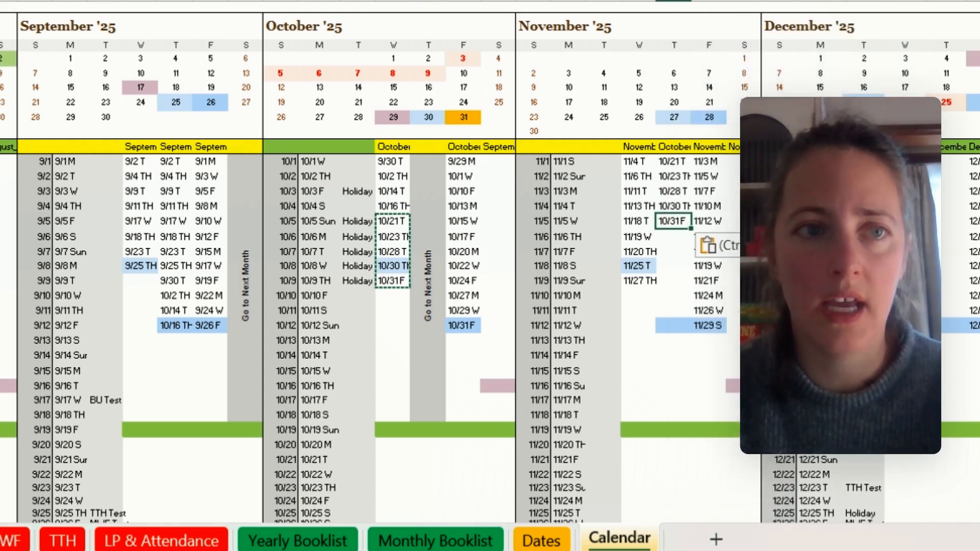
pyautogui.click(41, 1)
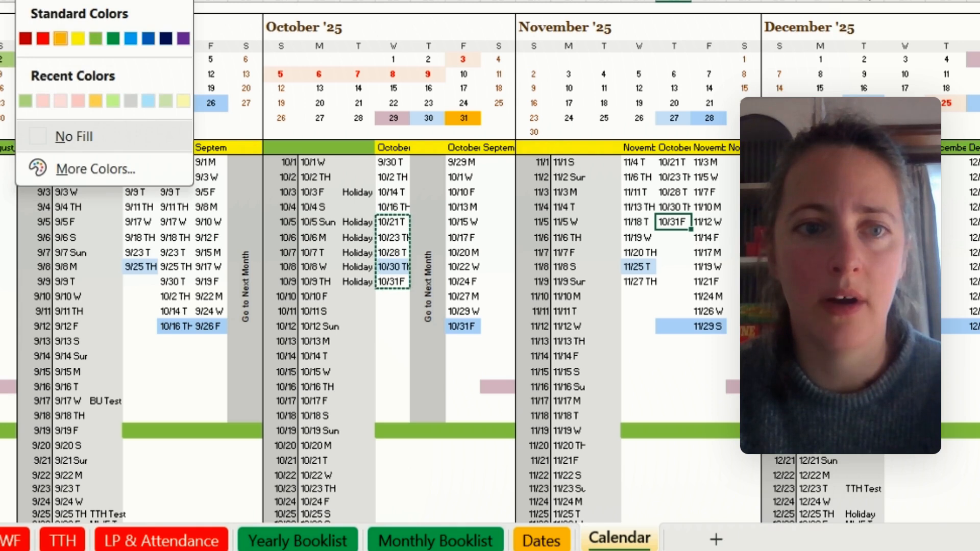
pyautogui.click(60, 38)
pyautogui.click(392, 282)
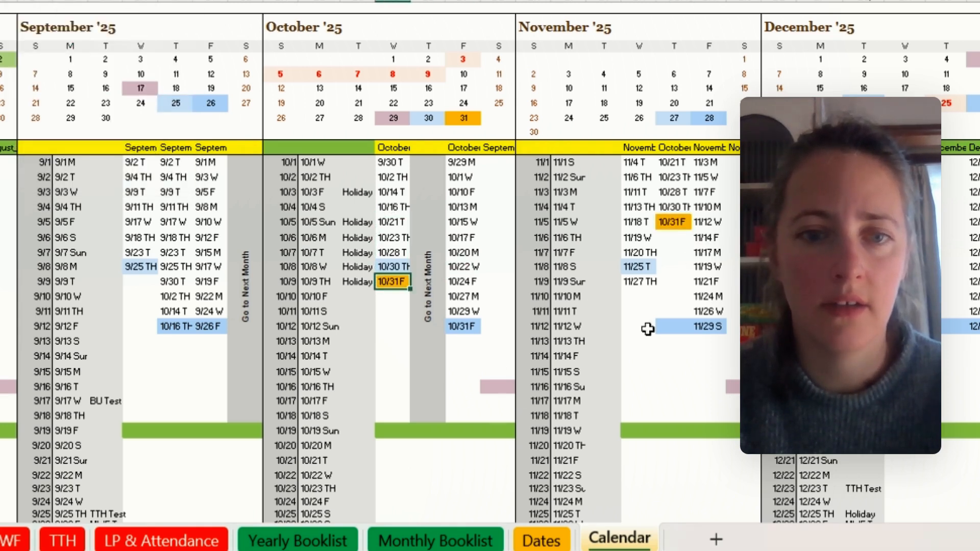
pyautogui.click(639, 353)
pyautogui.click(706, 373)
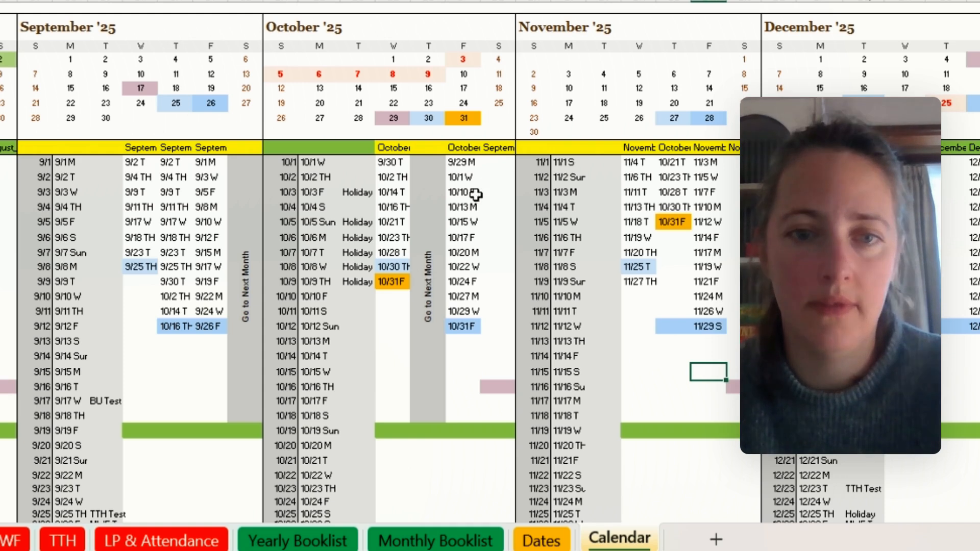
# - Copy 11/4 T to 11/27 TH from the November TTH column, paste them as values below the orange 10/31 F, and clear the copy selection
pyautogui.moveTo(634, 163); pyautogui.dragTo(641, 282)
pyautogui.hotkey('ctrl', 'c')
pyautogui.click(679, 238)
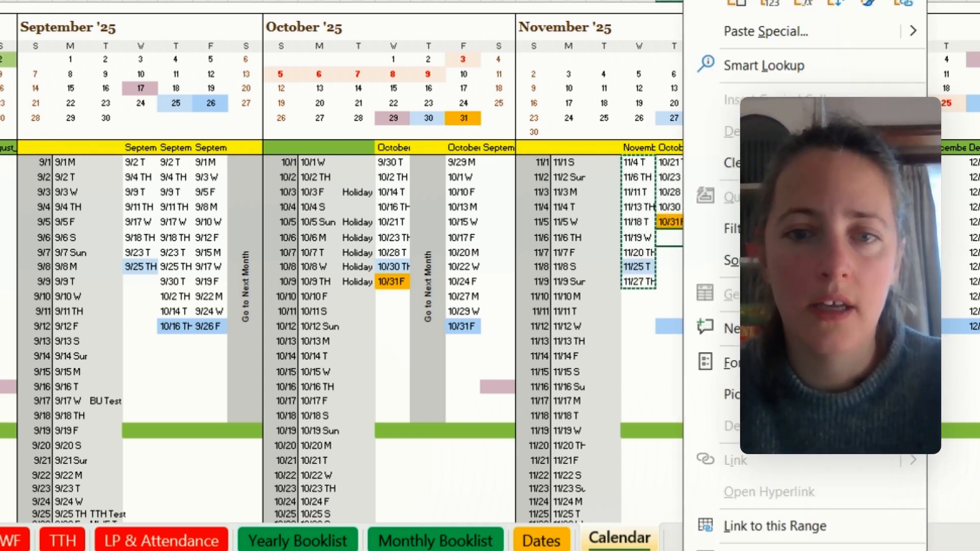
pyautogui.rightClick(679, 238)
pyautogui.click(706, 4)
pyautogui.click(647, 369)
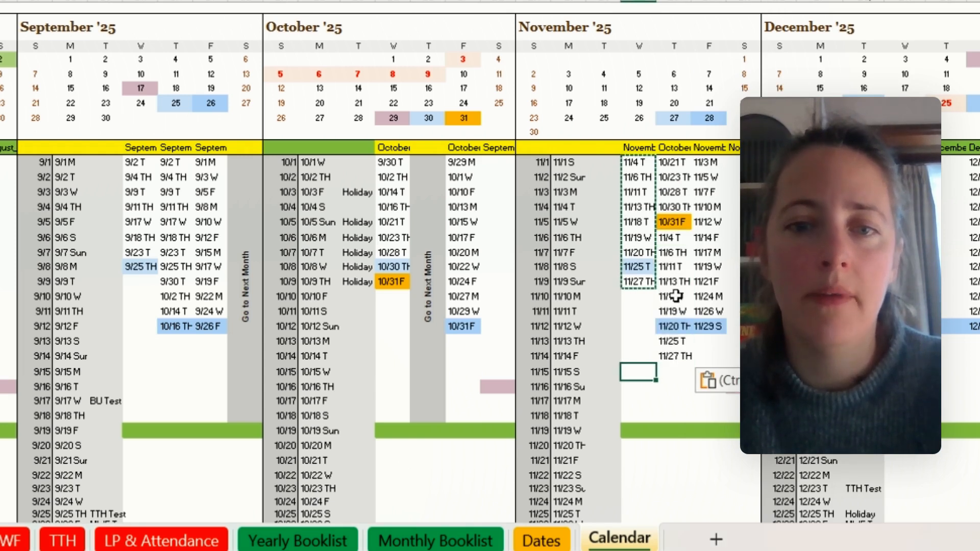
pyautogui.click(672, 221)
pyautogui.press('Escape')
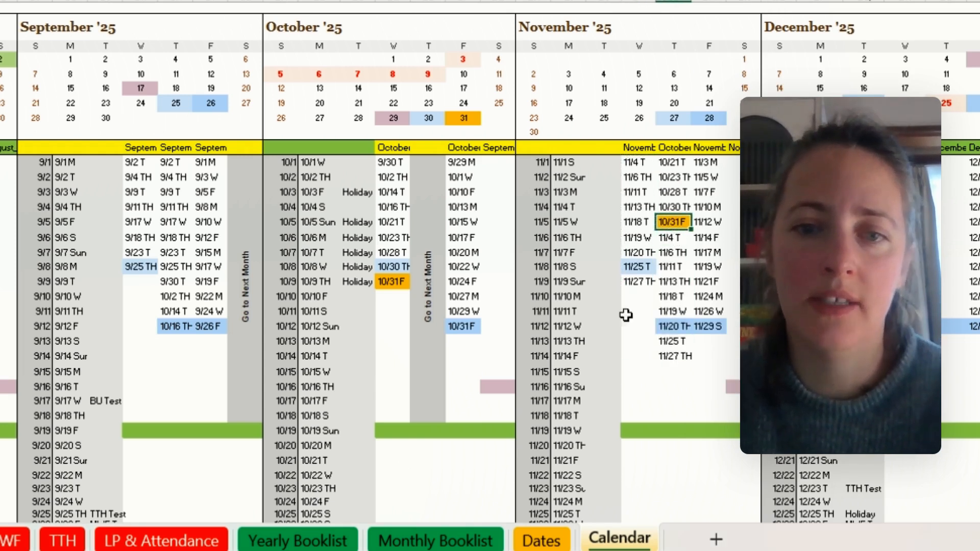
pyautogui.moveTo(673, 326); pyautogui.dragTo(675, 356)
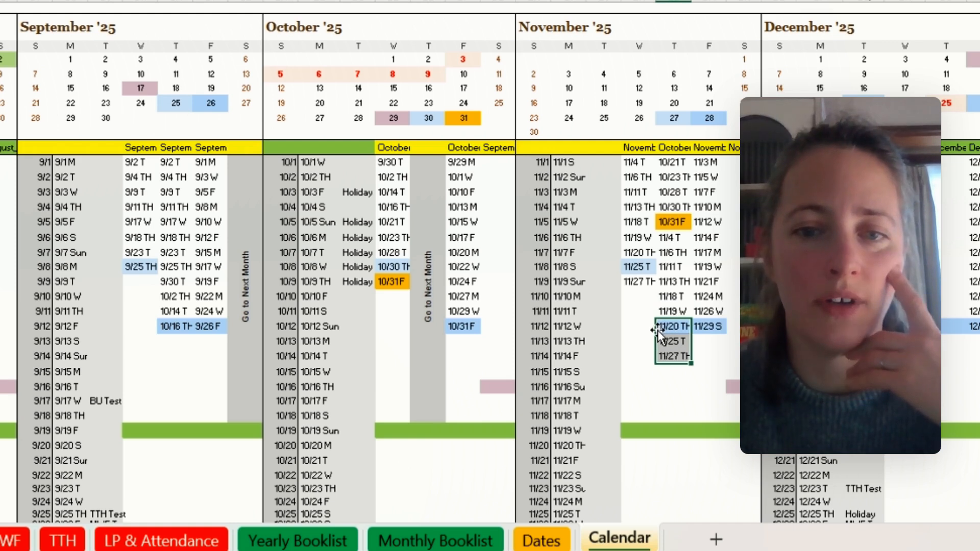
pyautogui.click(678, 327)
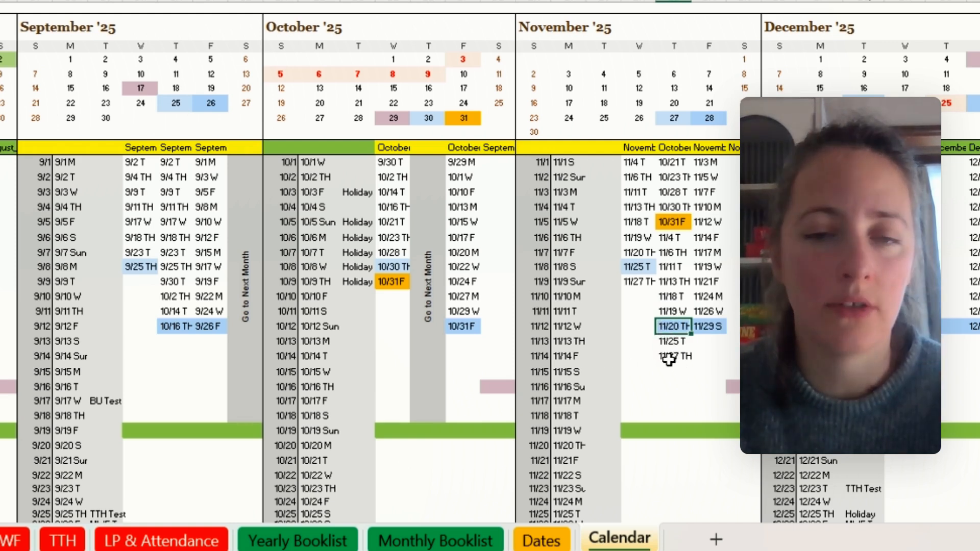
pyautogui.click(672, 223)
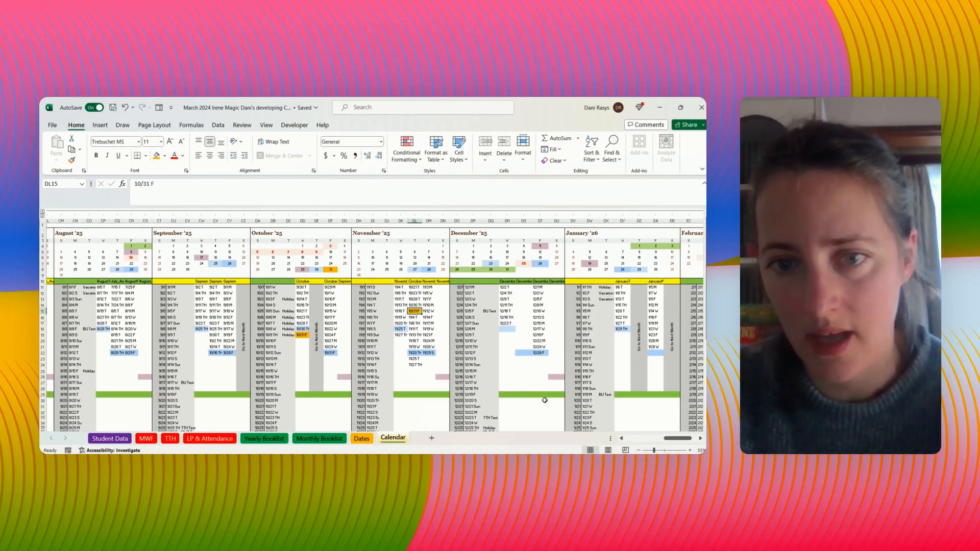
# - Copy 12/2 T to 12/23 T from the December TTH column and paste them as values into the empty combined column beside it
pyautogui.moveTo(684, 440); pyautogui.dragTo(691, 442)
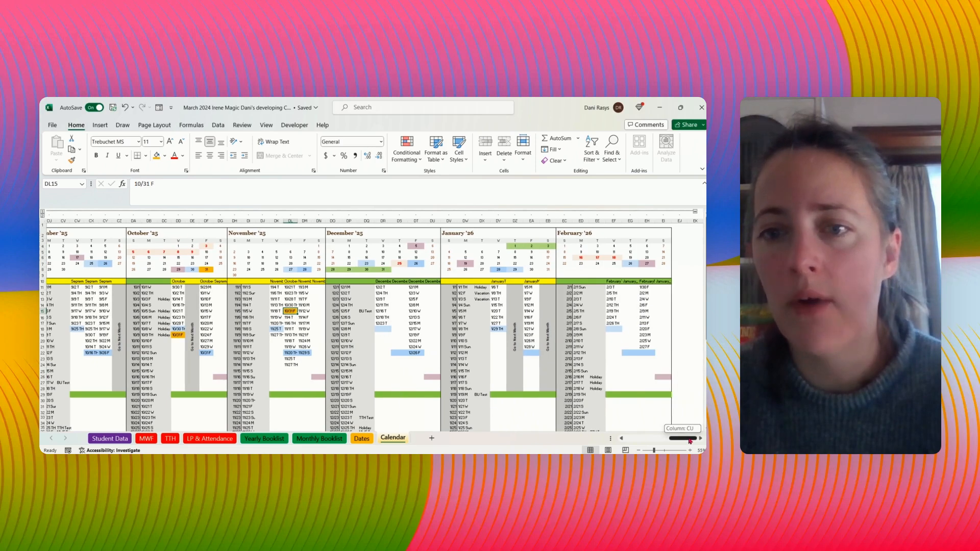
pyautogui.moveTo(380, 287); pyautogui.dragTo(380, 317)
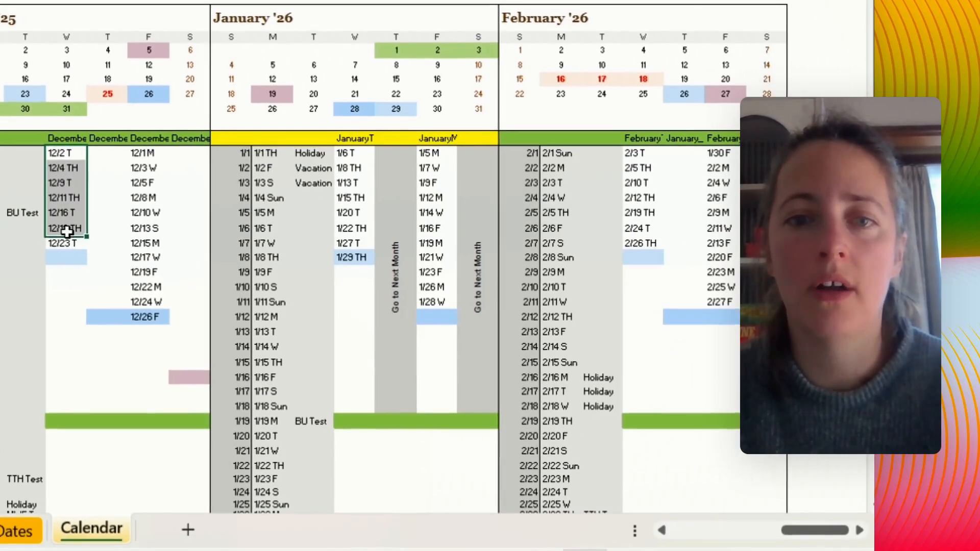
pyautogui.moveTo(68, 237); pyautogui.dragTo(65, 244)
pyautogui.hotkey('ctrl', 'c')
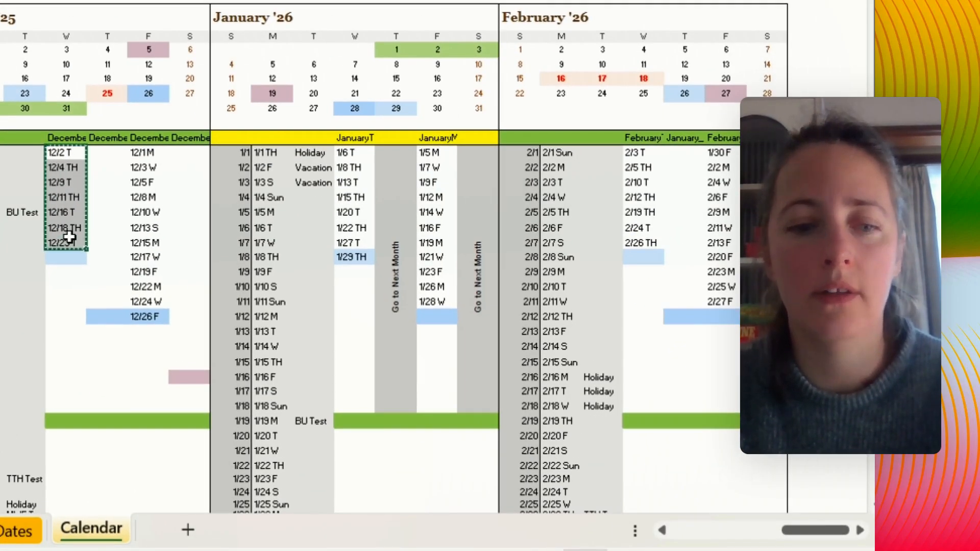
pyautogui.click(113, 153)
pyautogui.rightClick(112, 153)
pyautogui.click(200, 2)
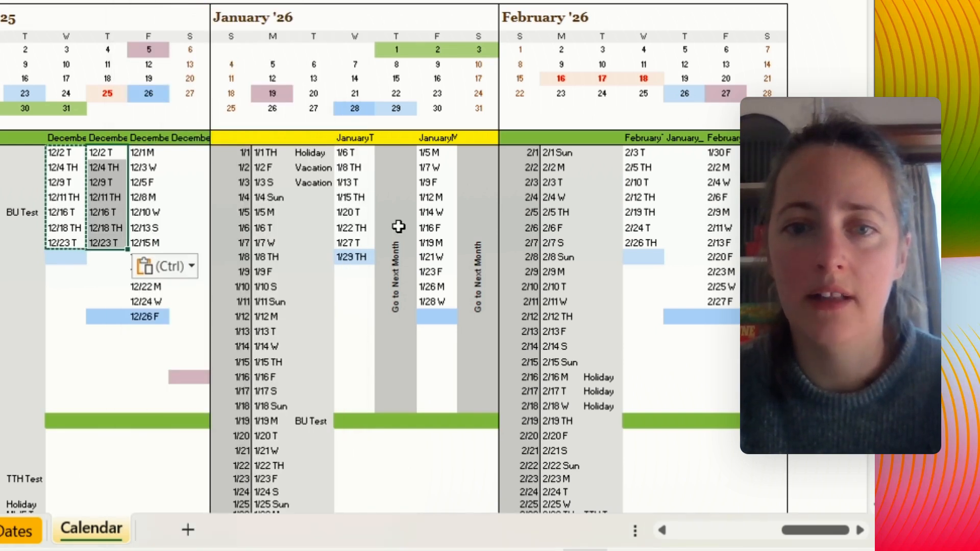
# - Copy 1/6 T to 1/15 TH from the January TTH column and paste them as values below 12/23 T in December's combined TTH column
pyautogui.moveTo(355, 155); pyautogui.dragTo(356, 195)
pyautogui.hotkey('ctrl', 'c')
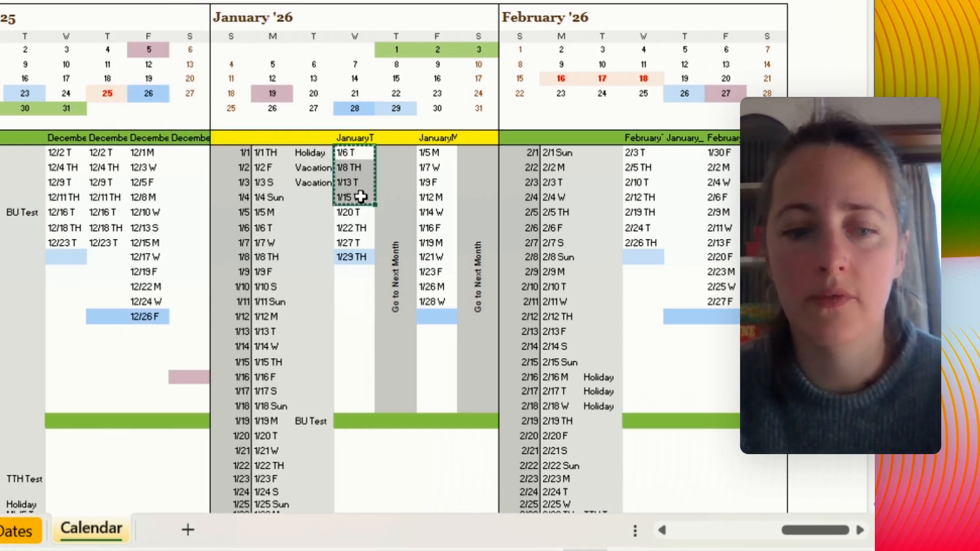
pyautogui.click(115, 258)
pyautogui.rightClick(116, 258)
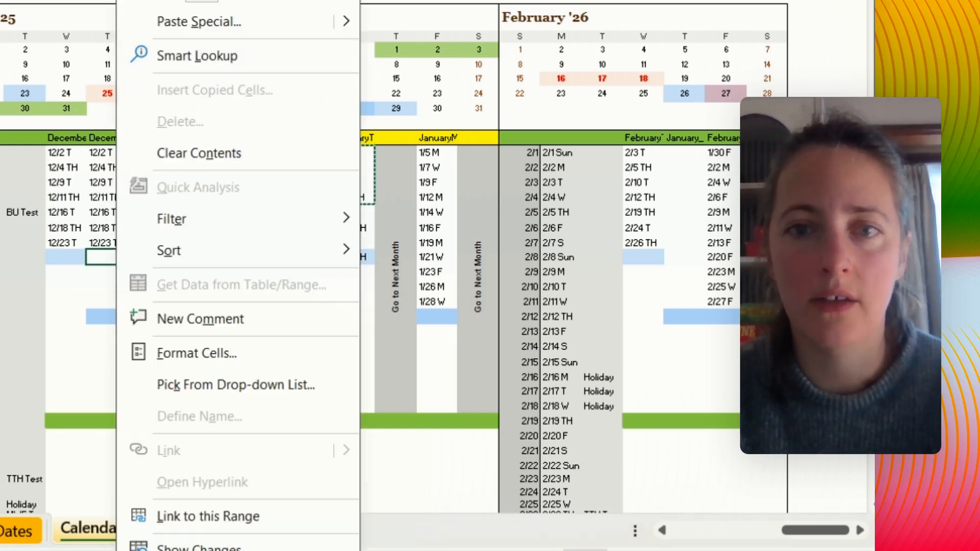
pyautogui.click(200, 1)
# - Copy 1/20 T to 1/29 TH from the January TTH column and paste them as values at the start of February's combined TTH column
pyautogui.moveTo(353, 212); pyautogui.dragTo(356, 255)
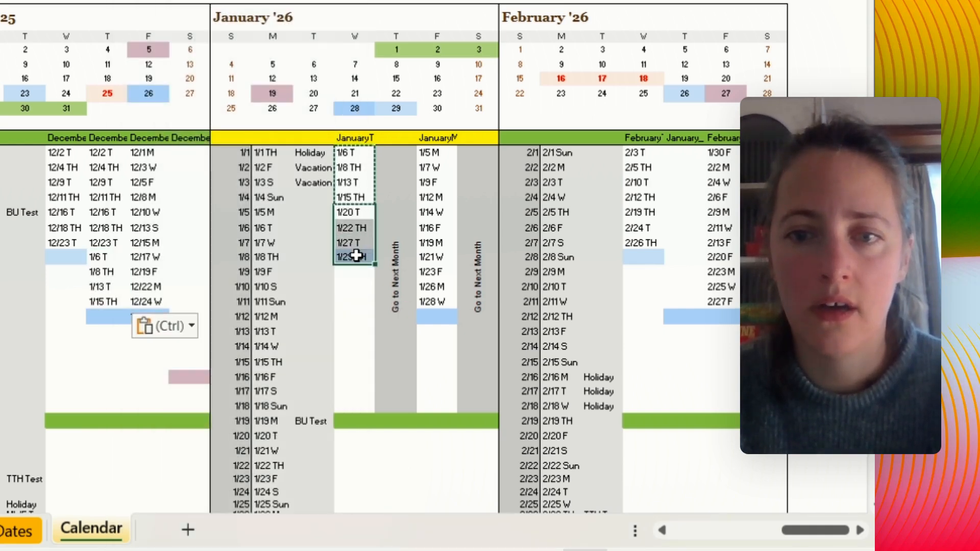
pyautogui.hotkey('ctrl', 'c')
pyautogui.click(683, 153)
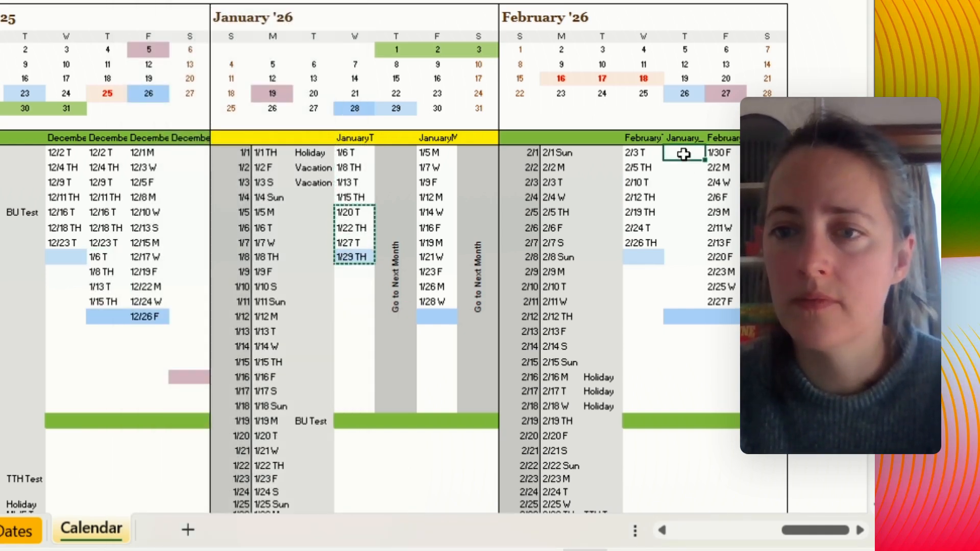
pyautogui.rightClick(683, 153)
pyautogui.click(524, 1)
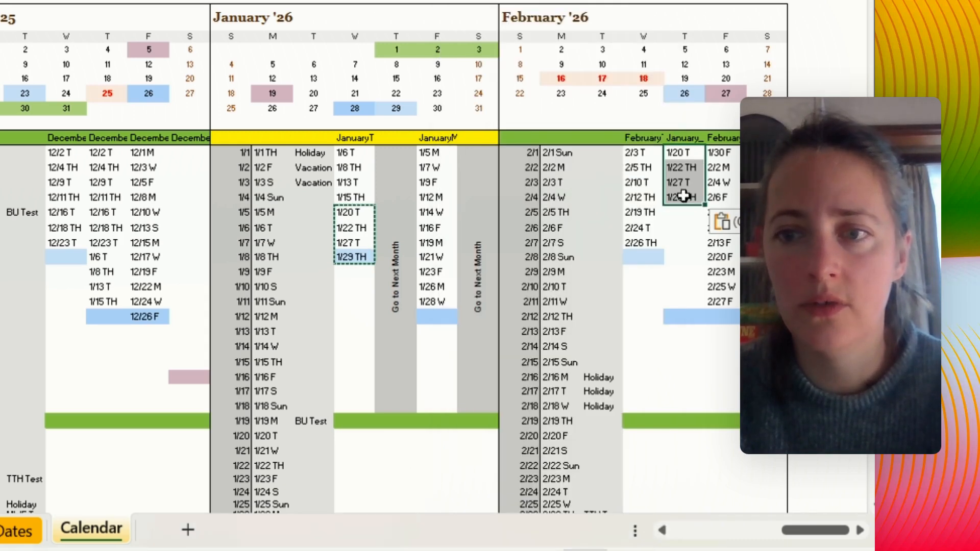
# - Copy 2/3 T to 2/26 TH from the February TTH column and paste them as values below 1/29 TH in the combined column beside it
pyautogui.moveTo(650, 153); pyautogui.dragTo(648, 240)
pyautogui.hotkey('ctrl', 'c')
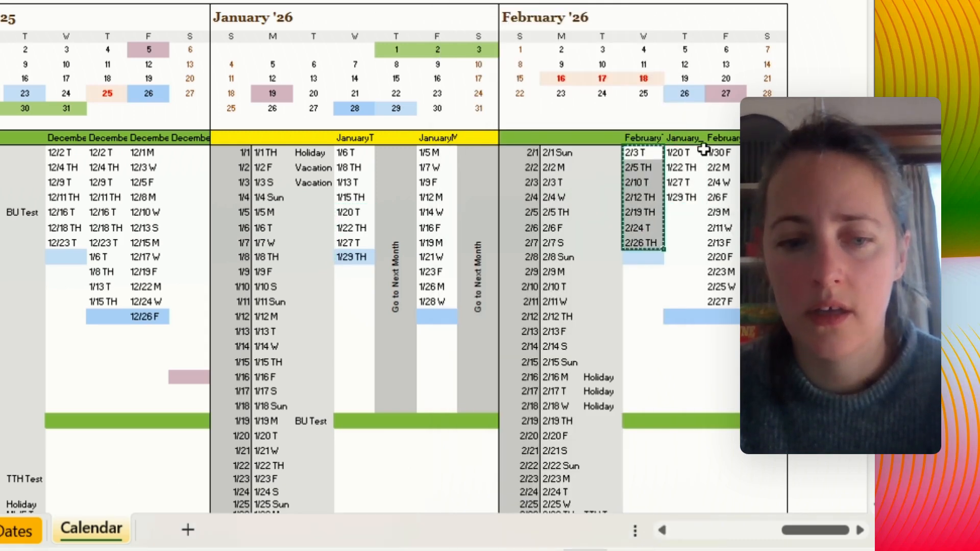
pyautogui.rightClick(684, 212)
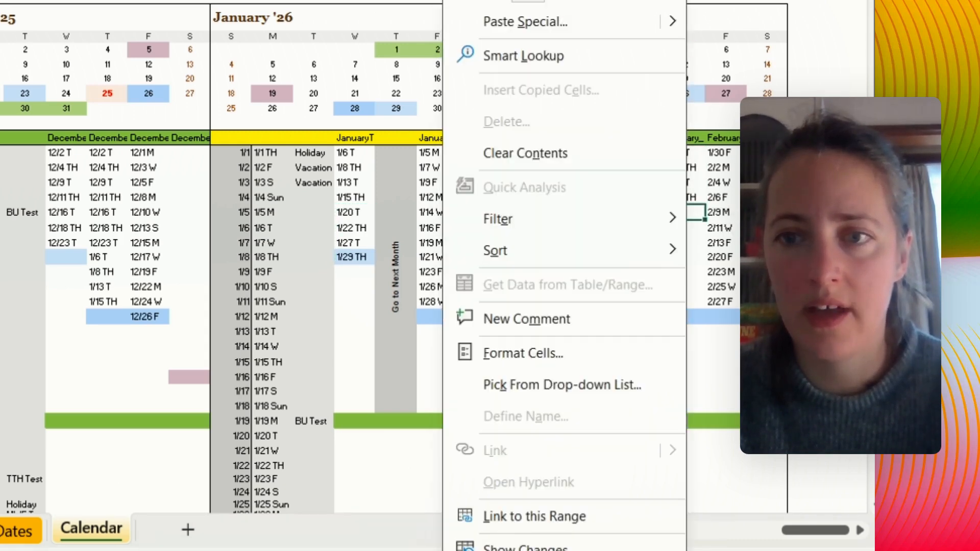
pyautogui.click(526, 2)
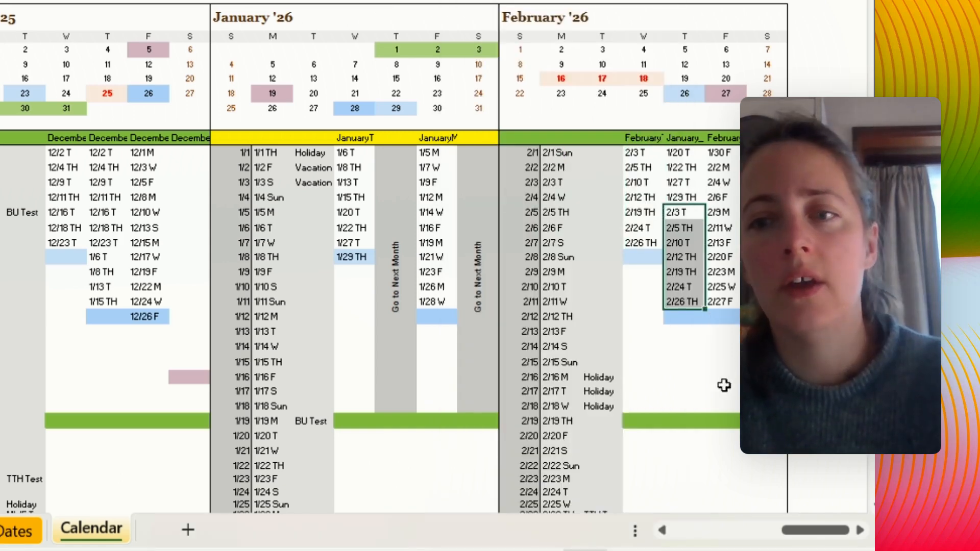
pyautogui.click(722, 391)
# - Copy 3/3 M to 3/28 F from the MarchMWF2025 column and paste them as values into the empty March_AprilMWF2025 column
pyautogui.moveTo(810, 529); pyautogui.dragTo(680, 546)
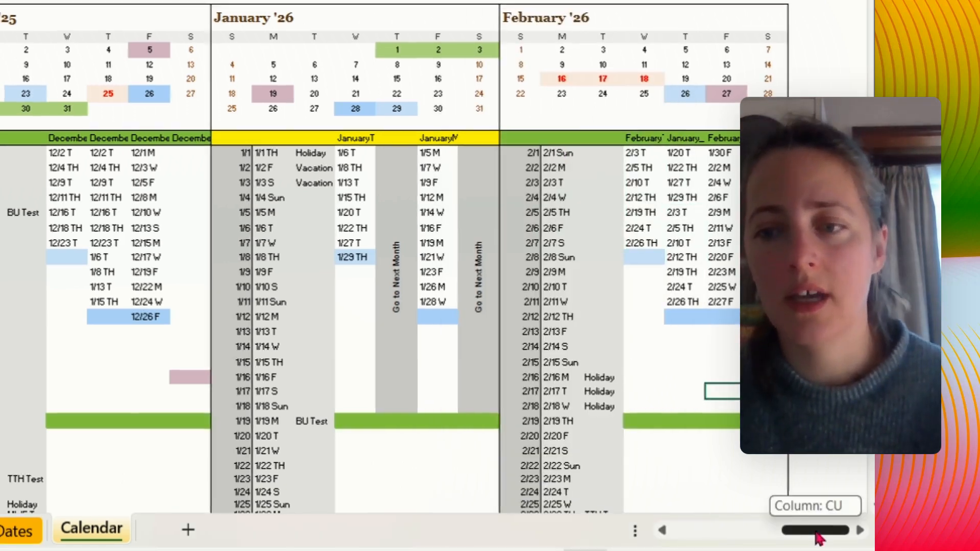
pyautogui.moveTo(629, 445); pyautogui.dragTo(546, 440)
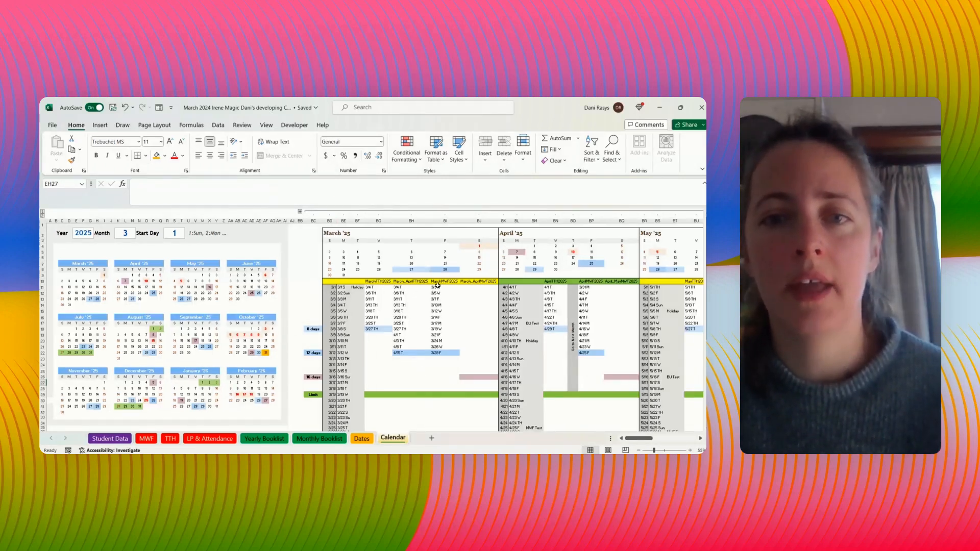
pyautogui.moveTo(438, 287); pyautogui.dragTo(440, 353)
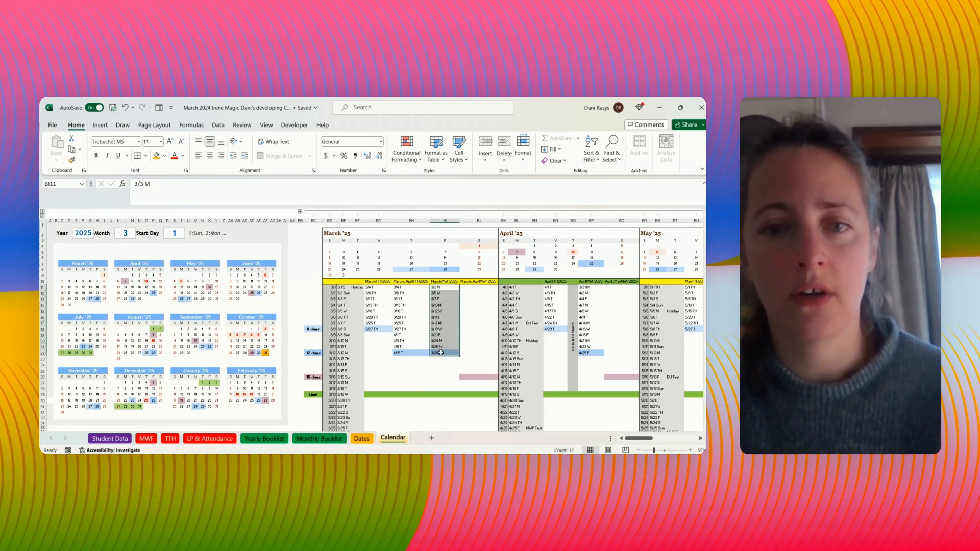
pyautogui.hotkey('ctrl', 'c')
pyautogui.rightClick(476, 289)
pyautogui.click(507, 226)
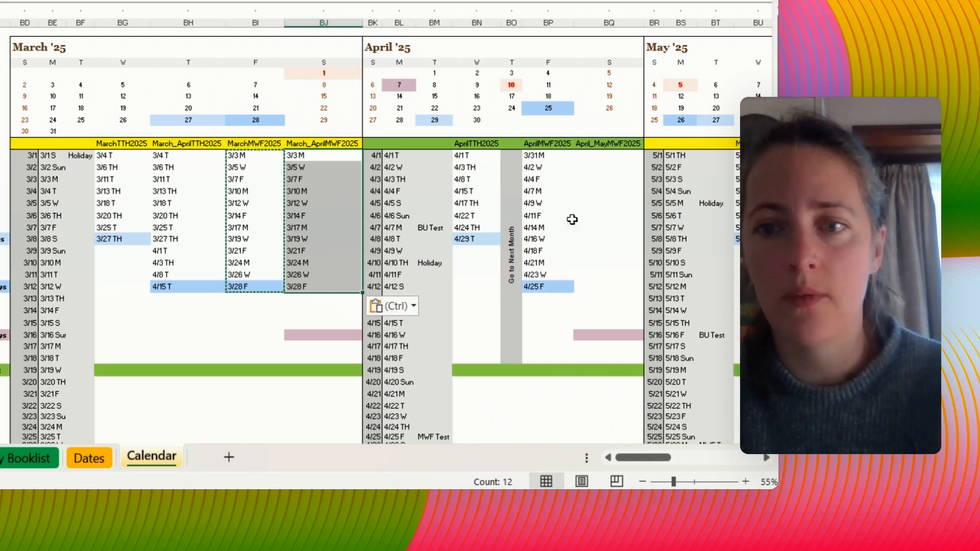
# - Copy 3/31 M to 4/7 M from the AprilMWF2025 column and paste them as values below 3/28 F in March_AprilMWF2025
pyautogui.moveTo(533, 156); pyautogui.dragTo(542, 190)
pyautogui.hotkey('ctrl', 'c')
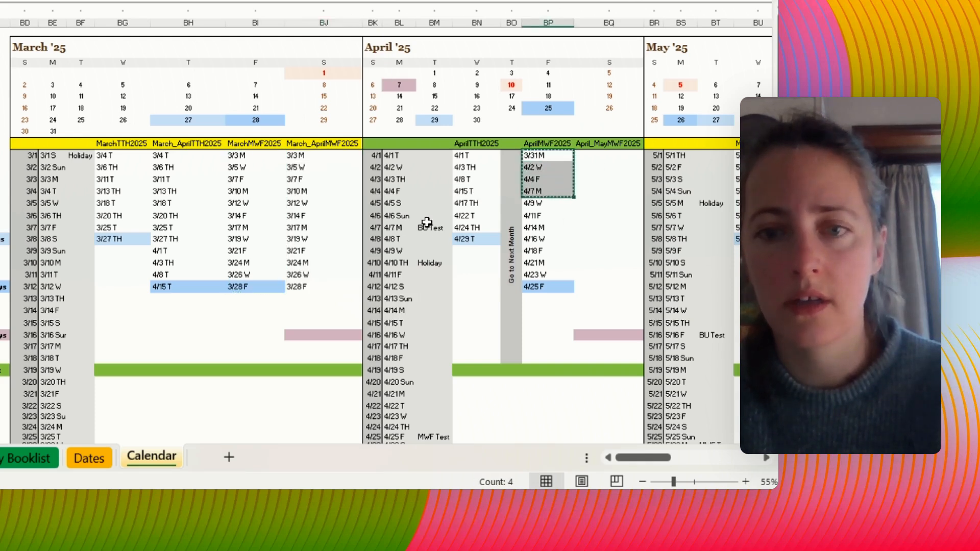
pyautogui.click(301, 296)
pyautogui.rightClick(301, 297)
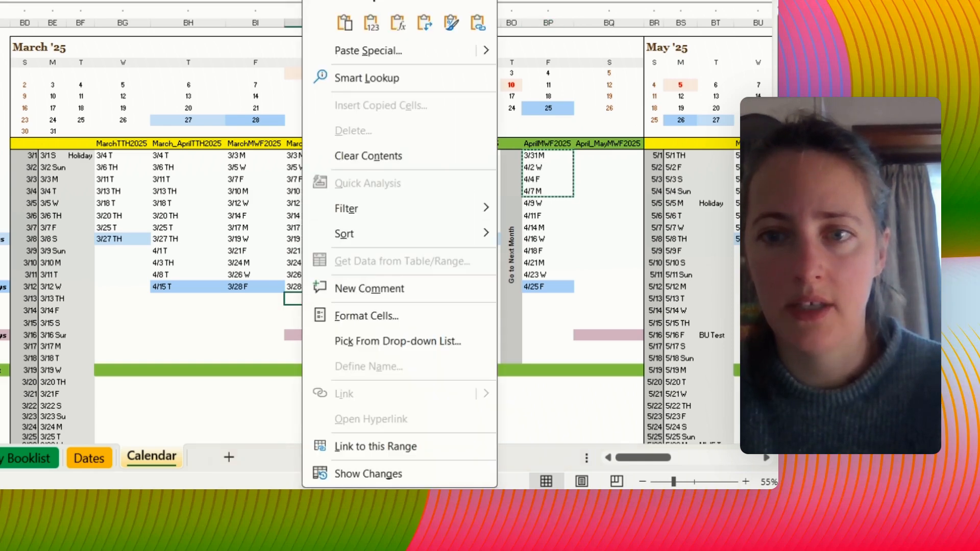
pyautogui.click(371, 23)
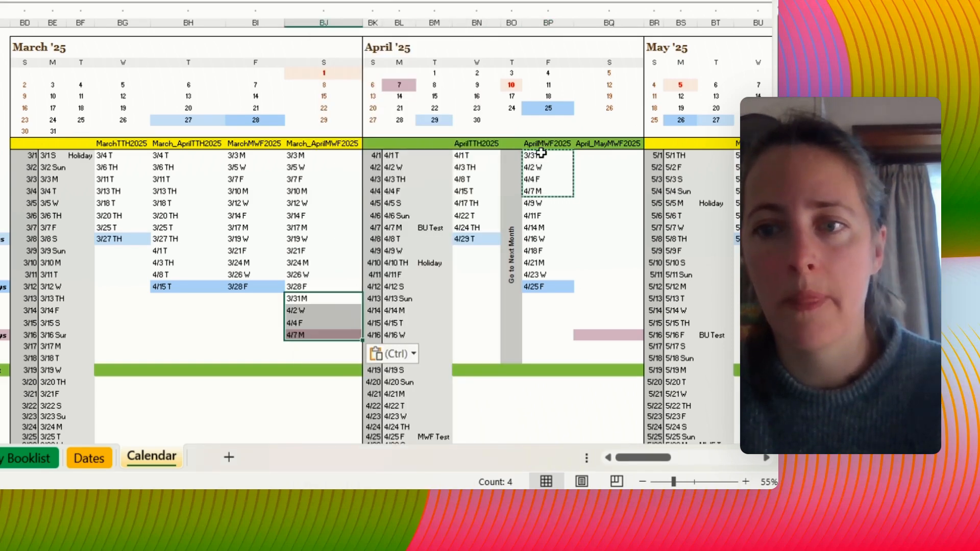
# - Copy the remaining AprilMWF2025 dates 4/9 W to 4/25 F and paste them as values into the empty April_MayMWF2025 column
pyautogui.moveTo(540, 202); pyautogui.dragTo(553, 288)
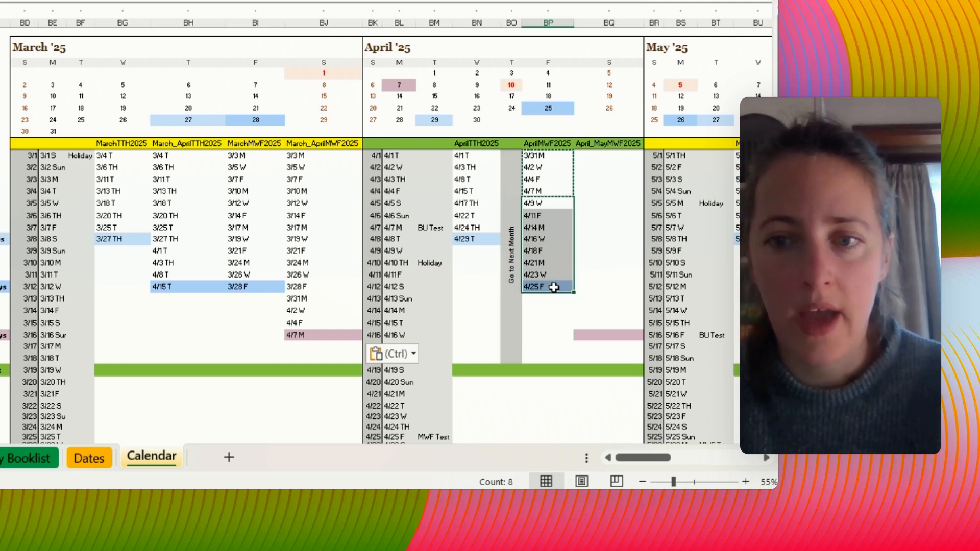
pyautogui.click(619, 155)
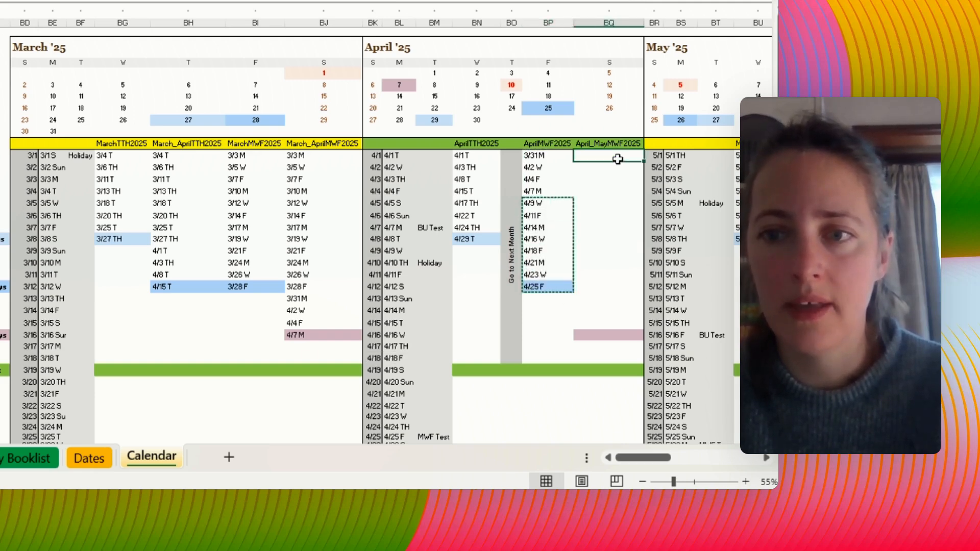
pyautogui.rightClick(619, 157)
pyautogui.click(491, 22)
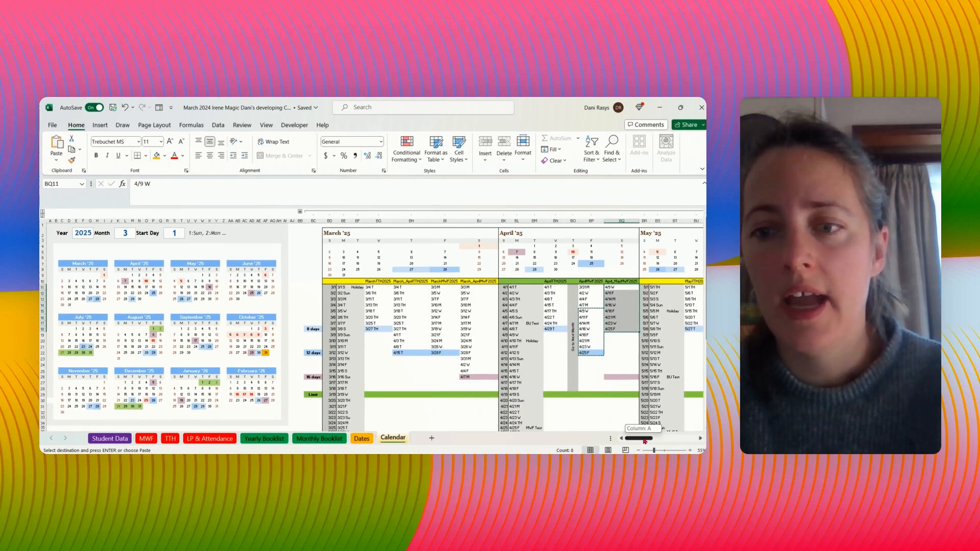
# - Copy 4/30 W to 5/19 M from the MayMWF2025 column and paste them as values below 4/25 F in April_MayMWF2025
pyautogui.moveTo(645, 441); pyautogui.dragTo(656, 441)
pyautogui.moveTo(722, 479); pyautogui.dragTo(721, 478)
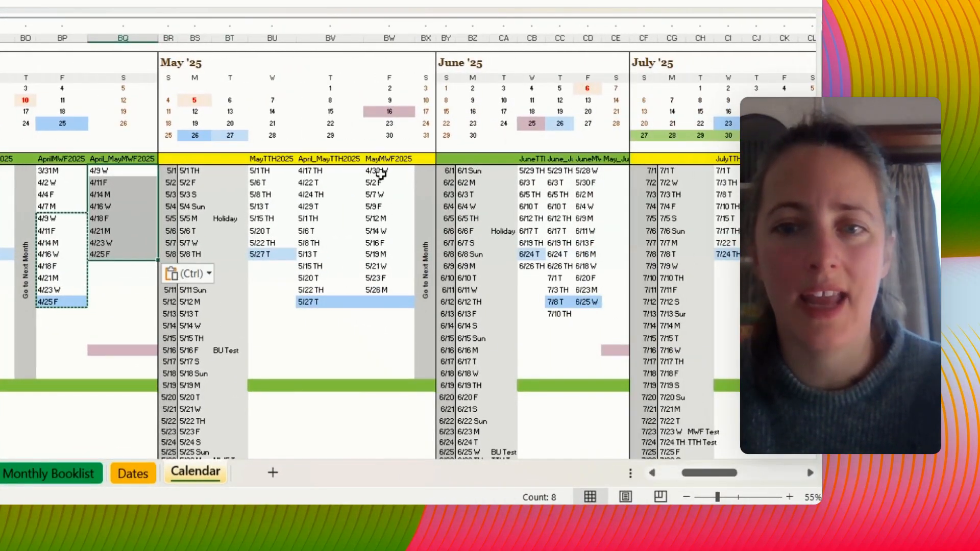
pyautogui.moveTo(382, 172); pyautogui.dragTo(392, 254)
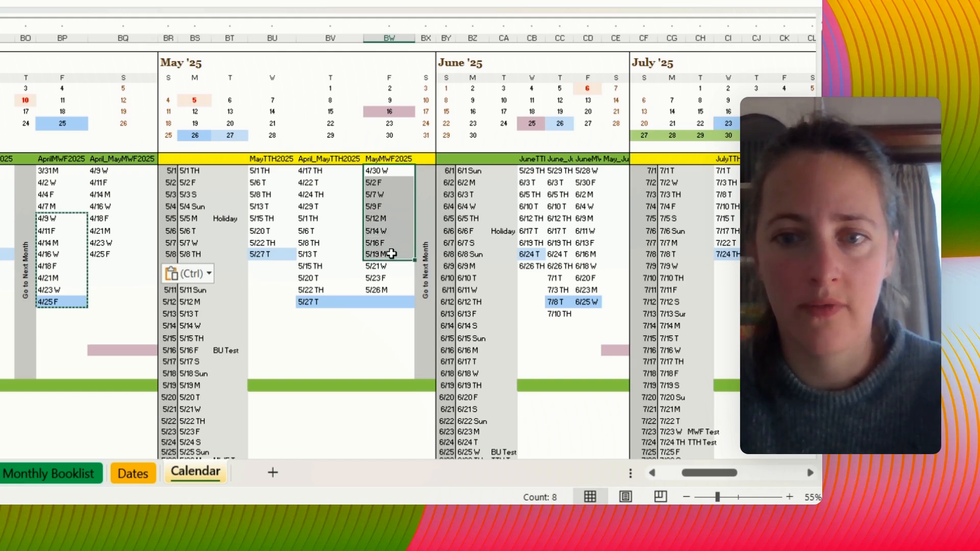
pyautogui.hotkey('ctrl', 'c')
pyautogui.rightClick(102, 266)
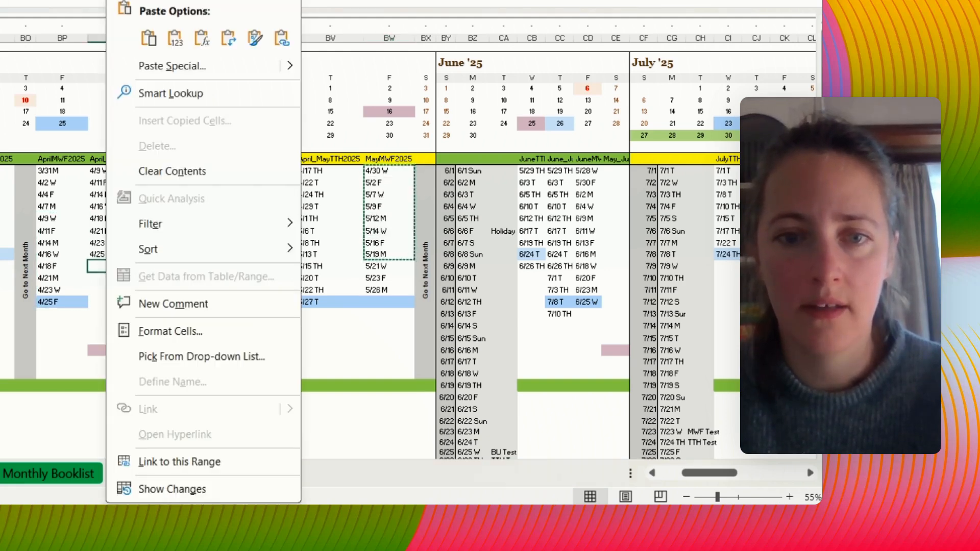
pyautogui.click(176, 38)
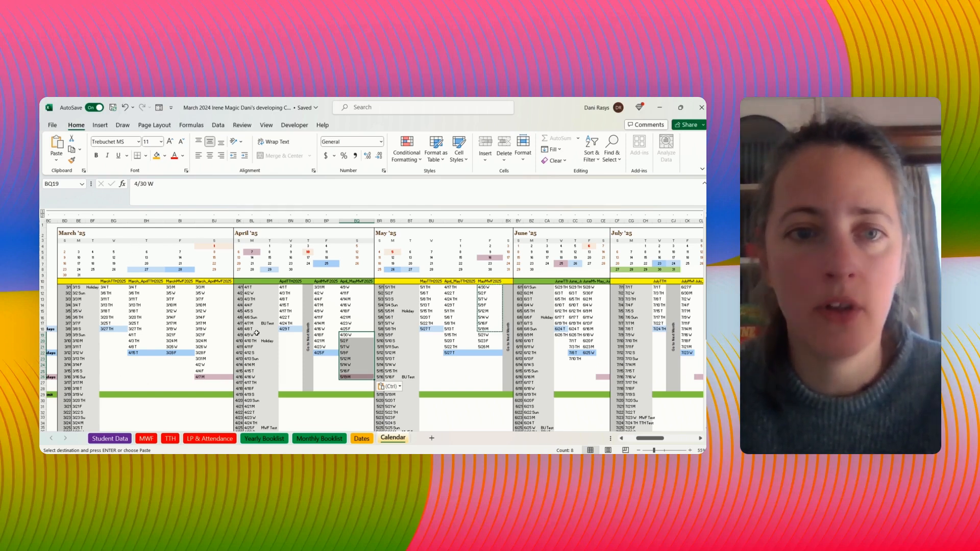
# - Check the combined MWF columns' last dates against the purple April and May calendar days and delete 5/19 M from April_MayMWF2025
pyautogui.click(321, 388)
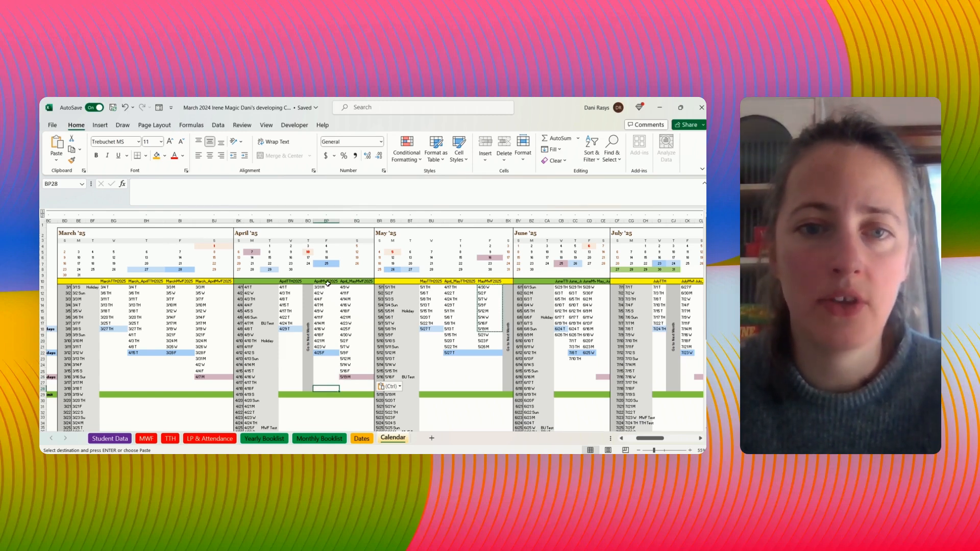
pyautogui.click(201, 378)
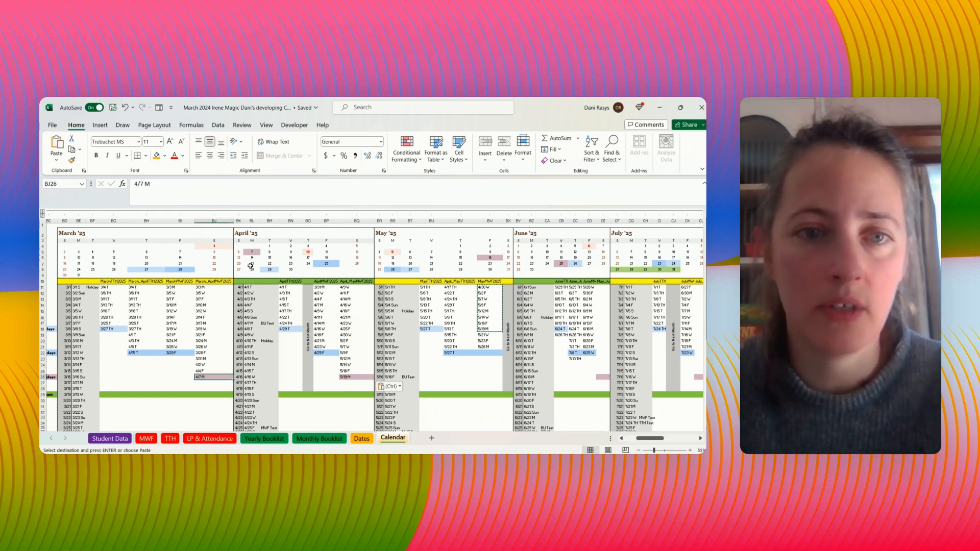
pyautogui.click(253, 254)
pyautogui.click(203, 372)
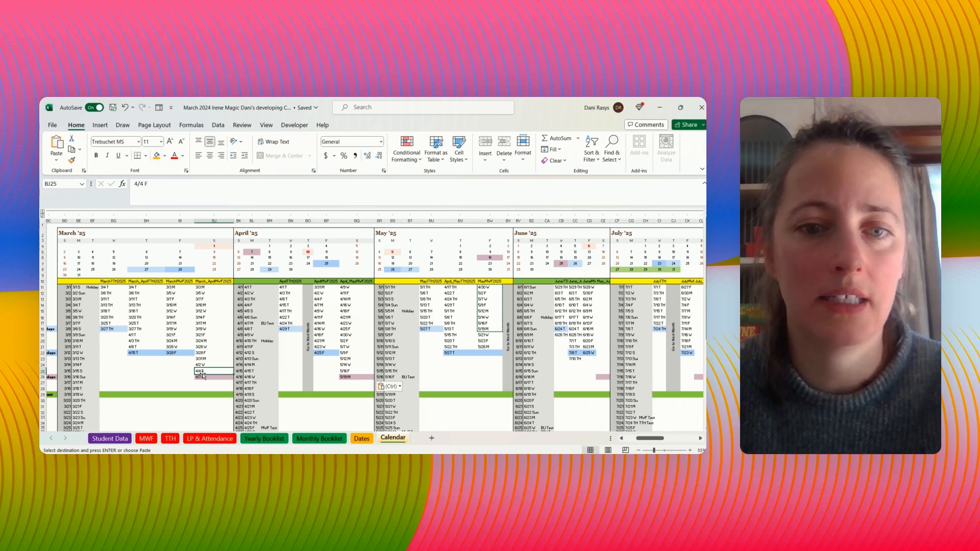
pyautogui.click(490, 259)
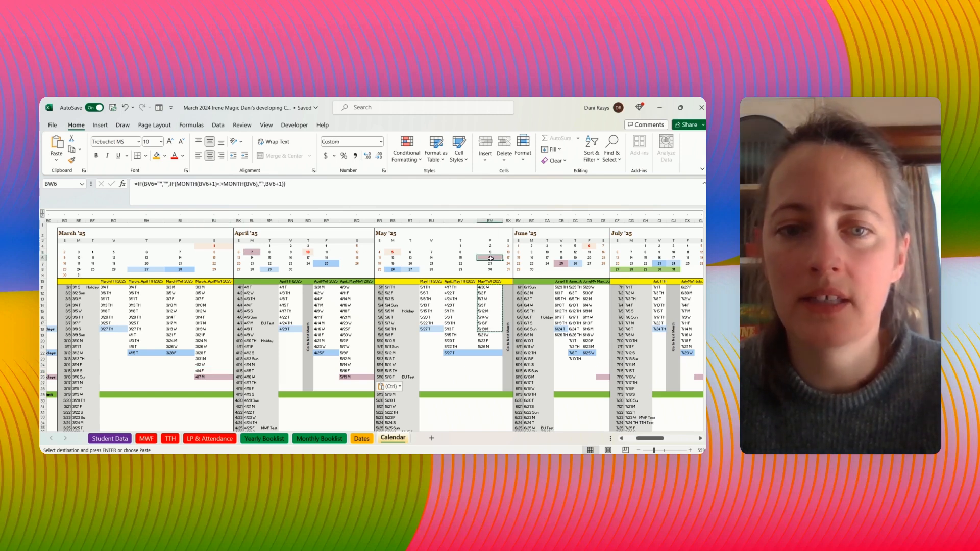
pyautogui.click(468, 371)
pyautogui.click(346, 383)
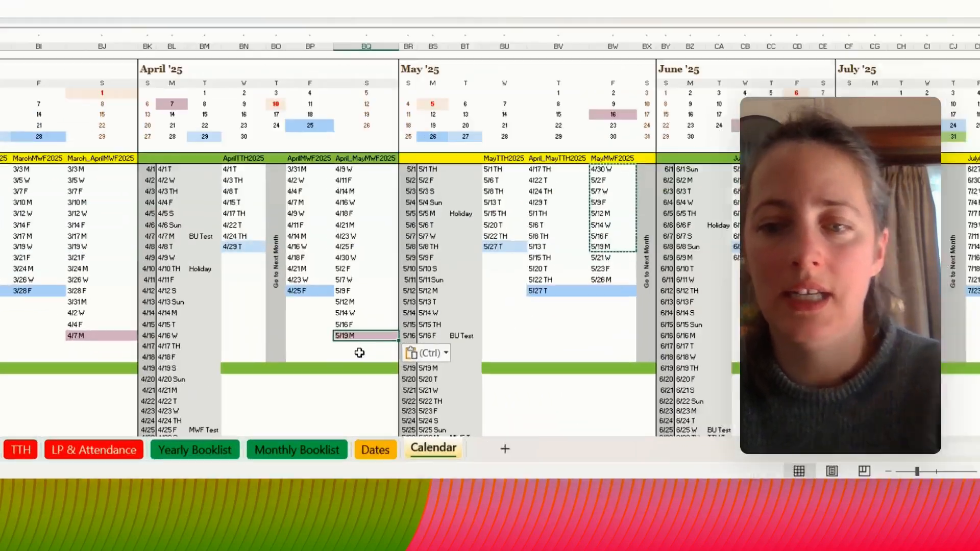
pyautogui.press('Delete')
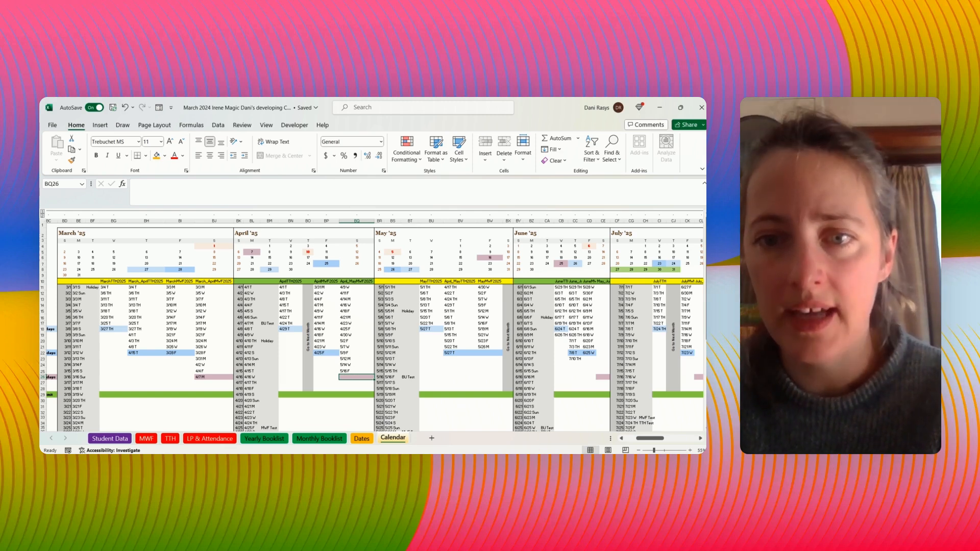
# - Copy 5/19 M to 5/26 M from the MayMWF2025 column and paste them as values at the start of June's combined MWF column
pyautogui.click(485, 323)
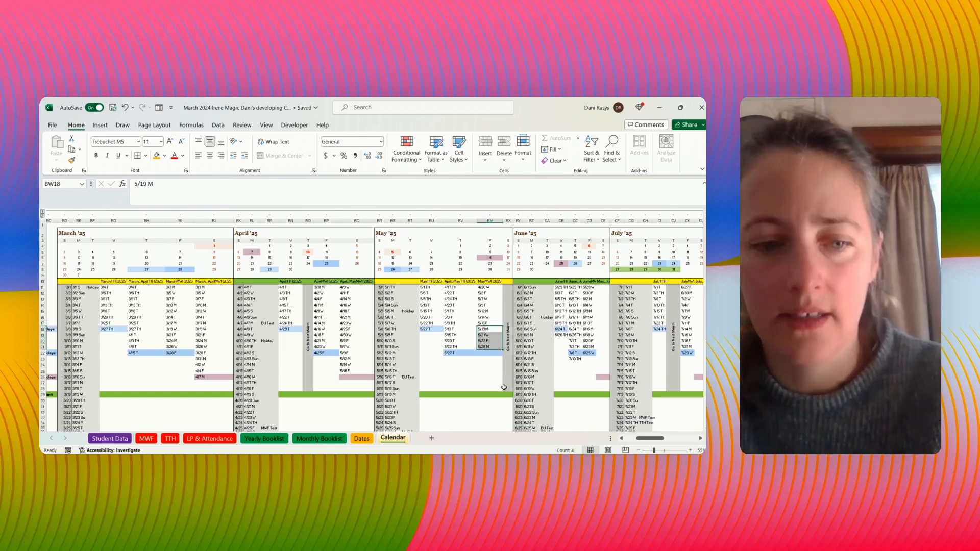
pyautogui.hotkey('ctrl', 'c')
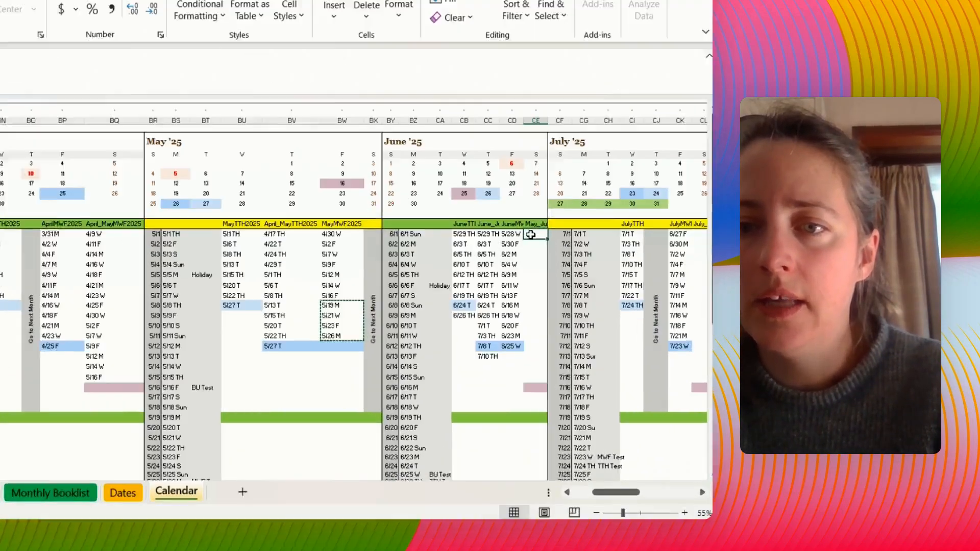
pyautogui.rightClick(601, 288)
pyautogui.click(572, 79)
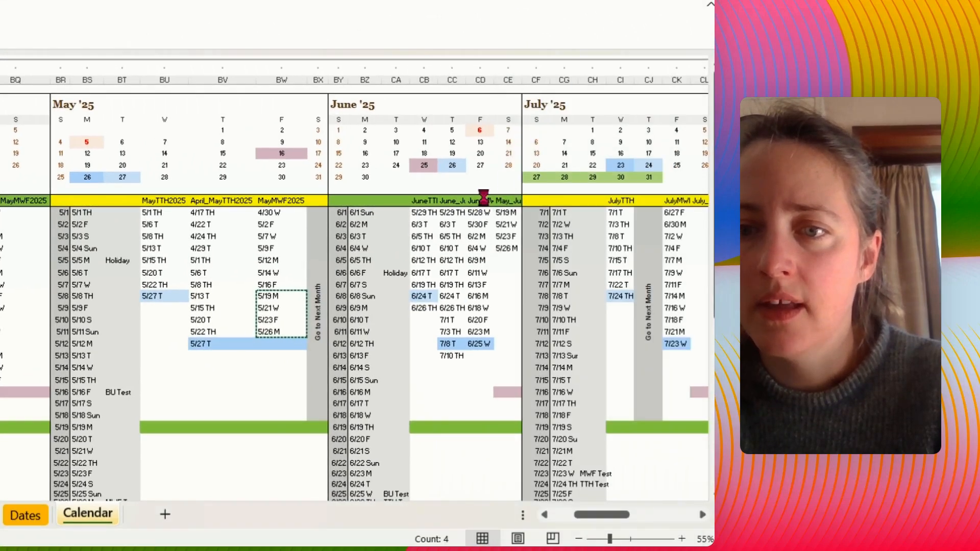
# - Copy 5/28 W to 6/25 W from the June MWF column, paste them as values below 5/26 M beside it, and clear the copy selection
pyautogui.moveTo(478, 212); pyautogui.dragTo(484, 345)
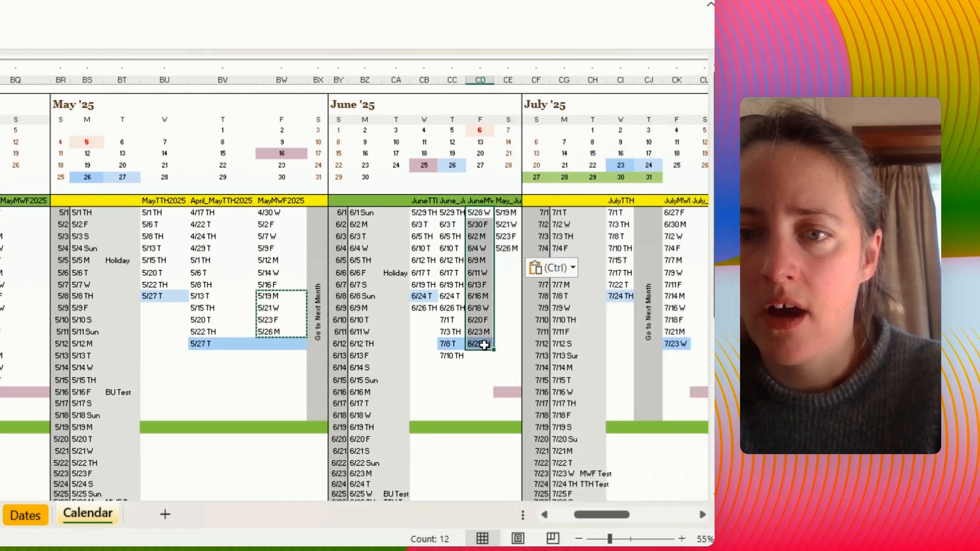
pyautogui.hotkey('ctrl', 'c')
pyautogui.rightClick(506, 261)
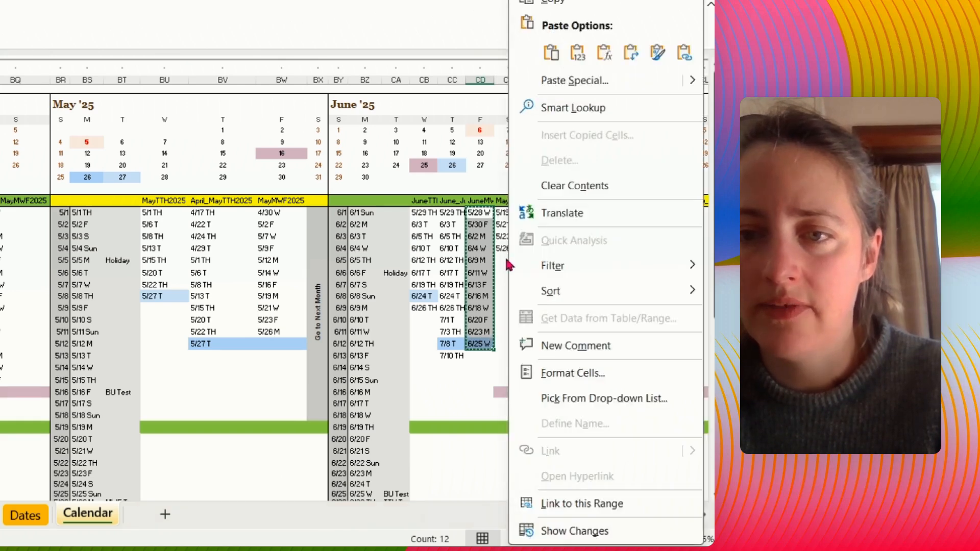
pyautogui.click(505, 261)
pyautogui.rightClick(507, 266)
pyautogui.click(572, 80)
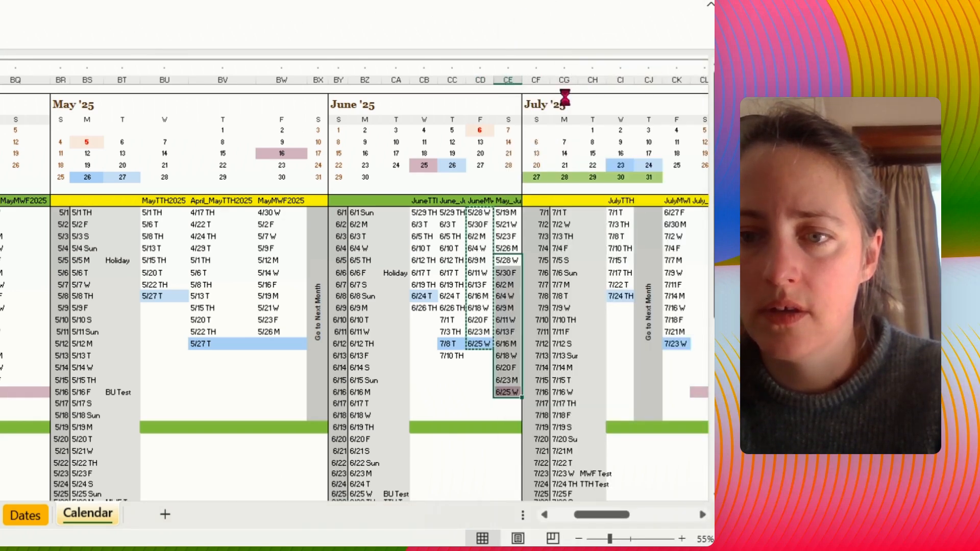
pyautogui.click(511, 393)
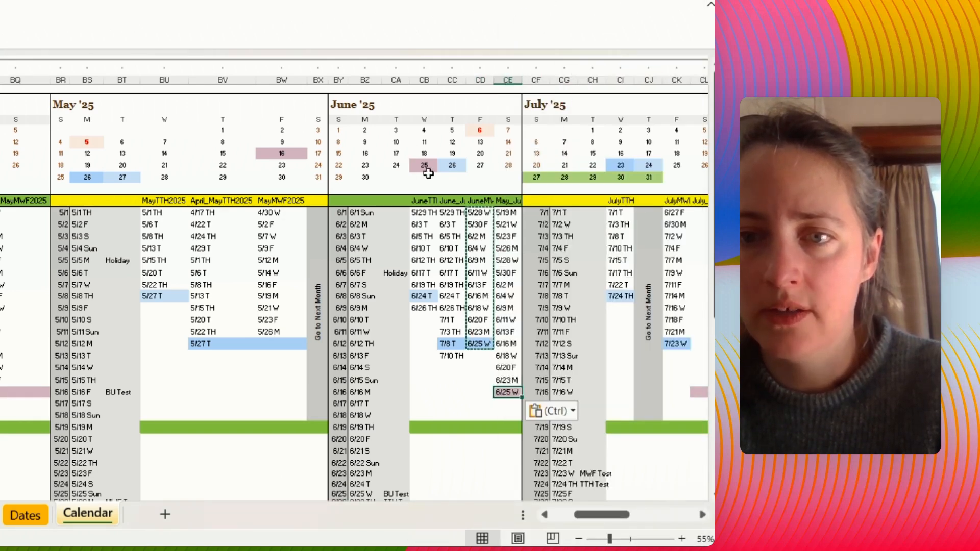
pyautogui.moveTo(427, 172); pyautogui.dragTo(423, 178)
pyautogui.press('Escape')
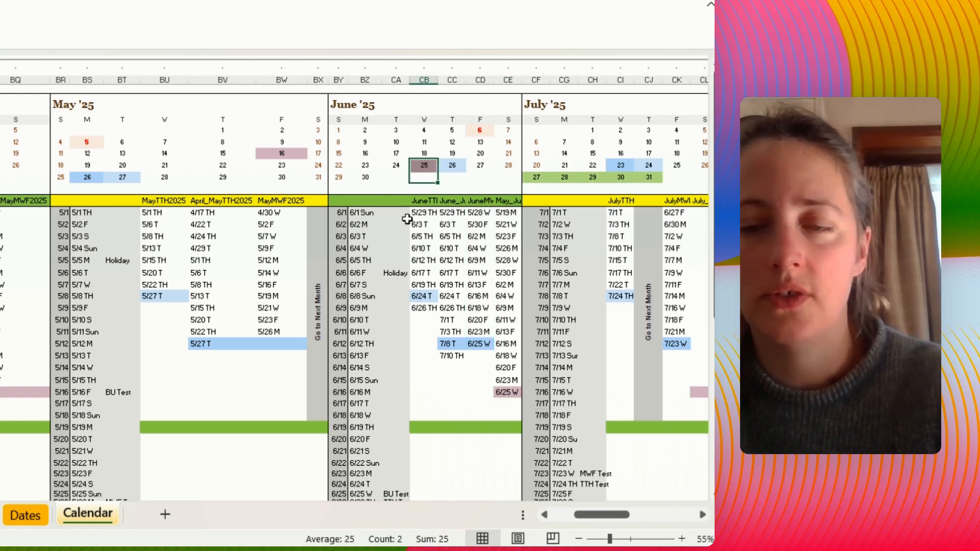
# - Copy 6/27 F to 7/23 W from the July MWF column and paste them as values into the combined MWF column beside it
pyautogui.moveTo(607, 514); pyautogui.dragTo(656, 520)
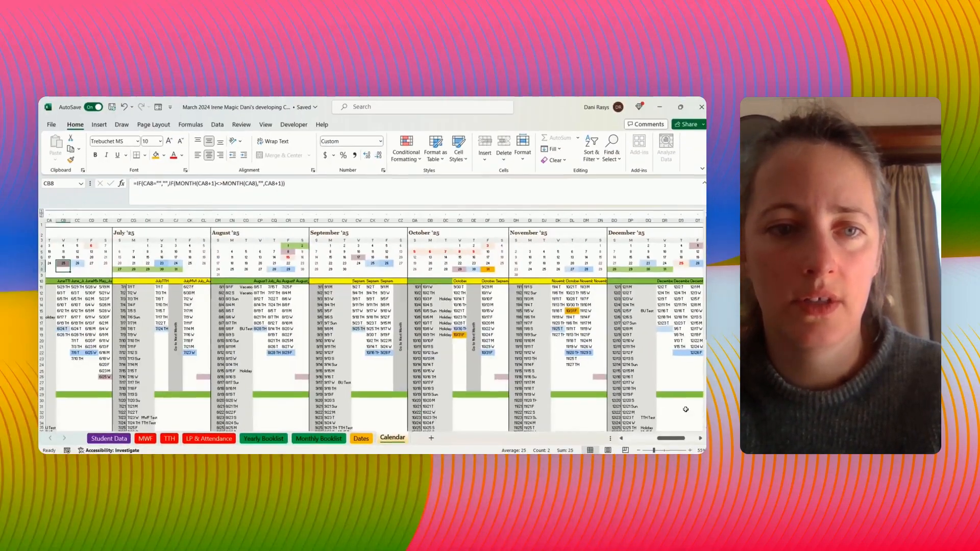
pyautogui.moveTo(190, 287); pyautogui.dragTo(194, 353)
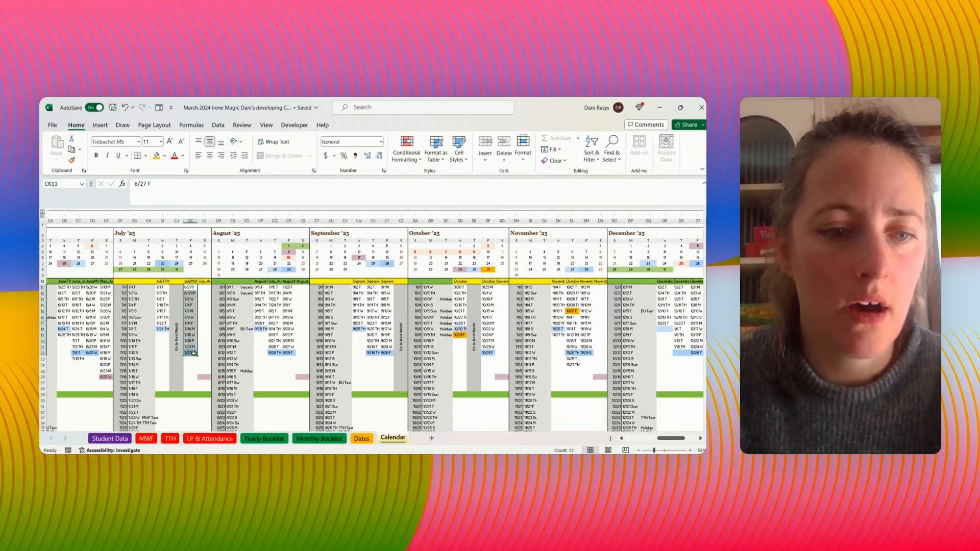
pyautogui.hotkey('ctrl', 'c')
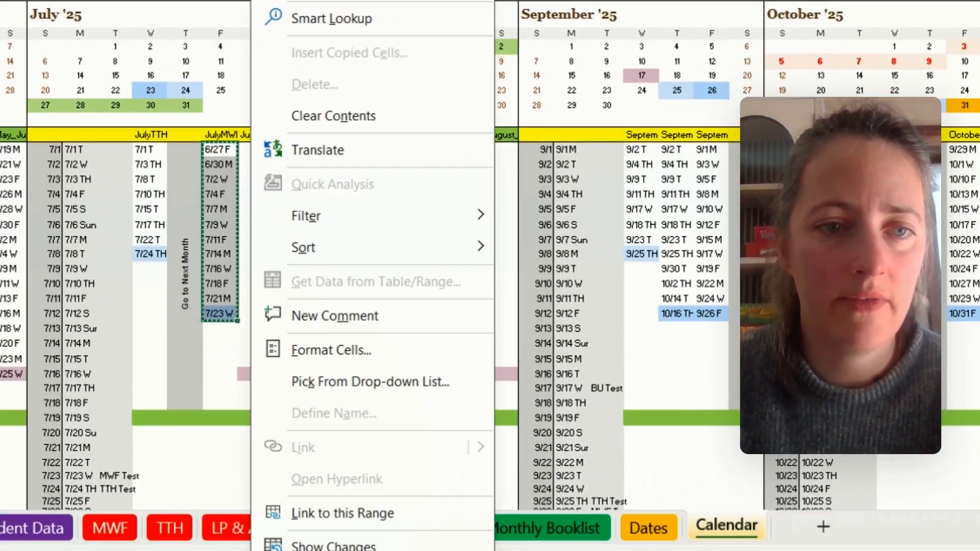
pyautogui.rightClick(249, 149)
pyautogui.click(225, 171)
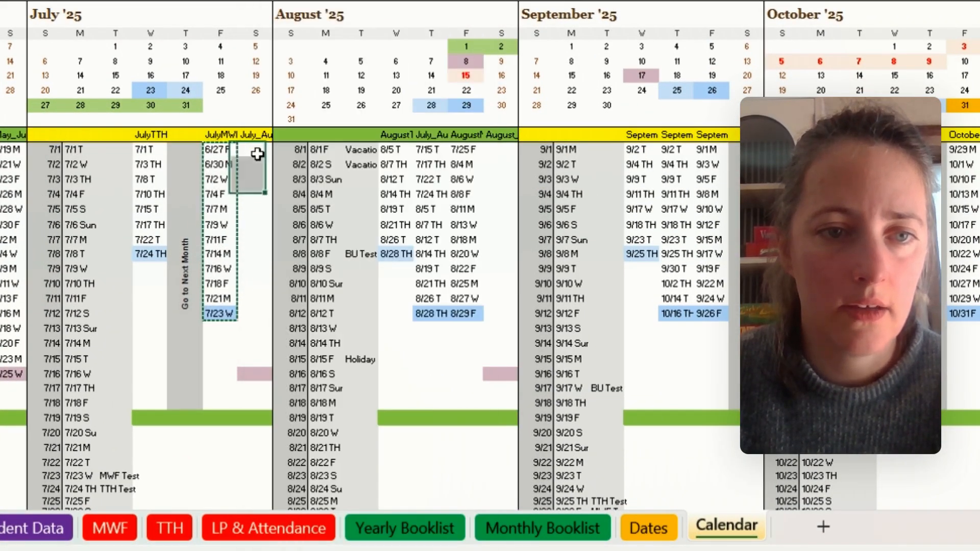
pyautogui.rightClick(257, 150)
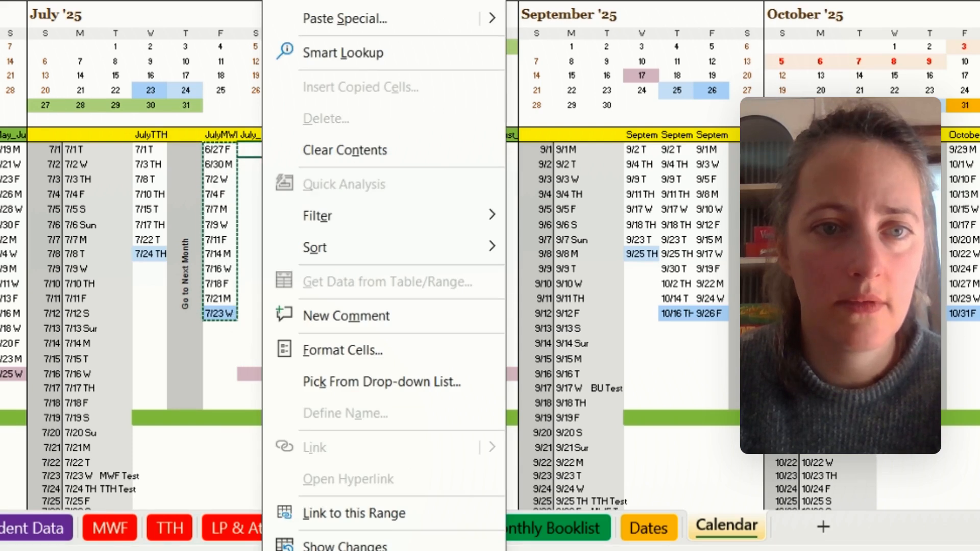
pyautogui.click(341, 1)
# - Copy 7/25 F to 8/8 F from the August MWF column, paste them as values below 7/23 W, and check against August's purple calendar day
pyautogui.moveTo(469, 152); pyautogui.dragTo(468, 196)
pyautogui.hotkey('ctrl', 'c')
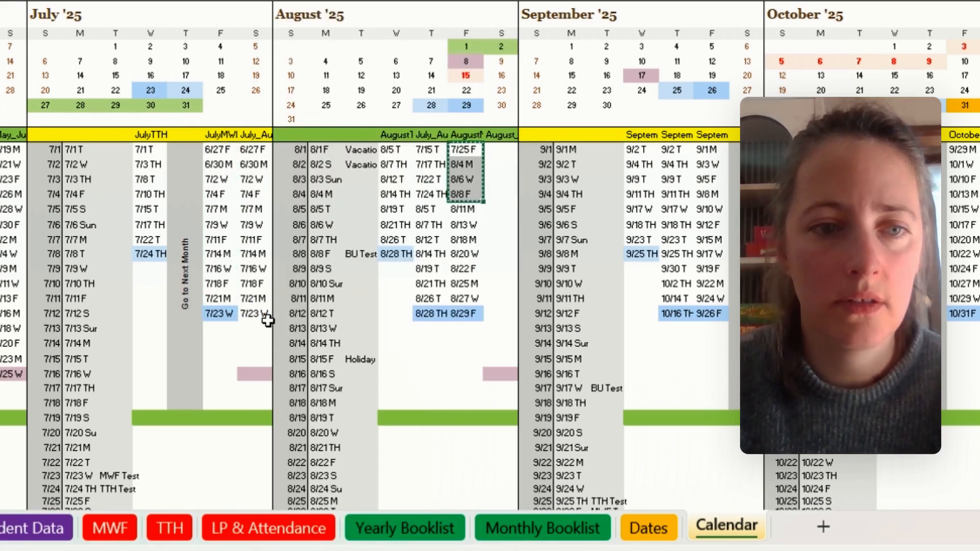
pyautogui.rightClick(254, 334)
pyautogui.click(341, 1)
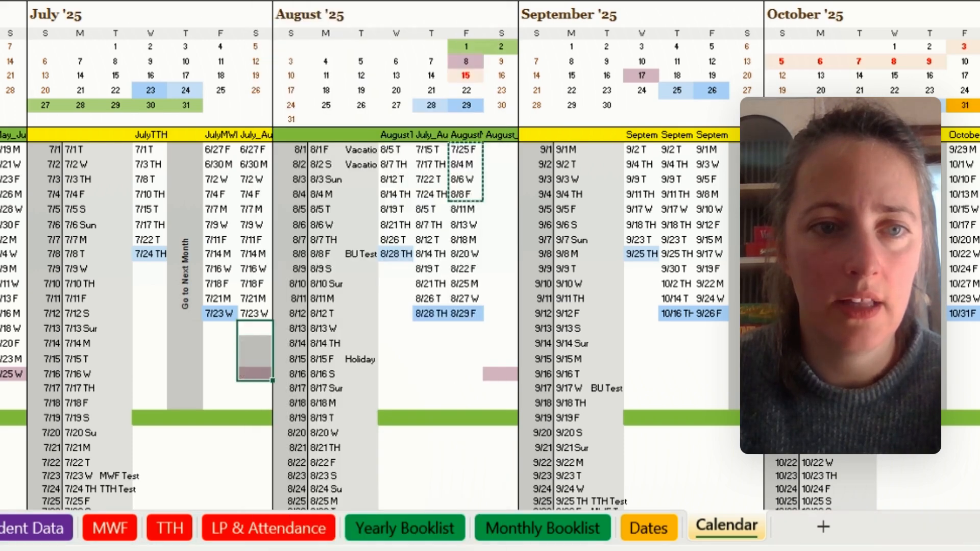
pyautogui.press('Escape')
pyautogui.click(258, 372)
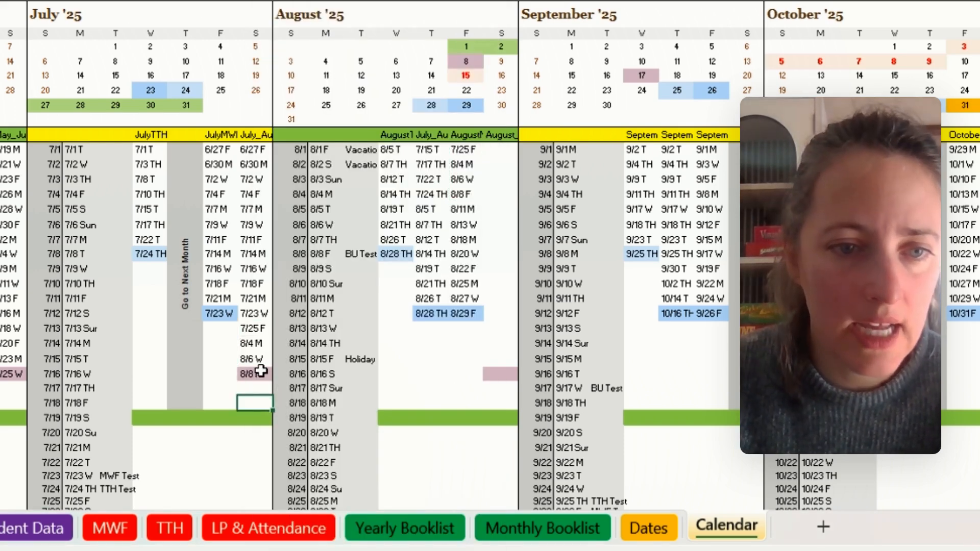
pyautogui.click(472, 61)
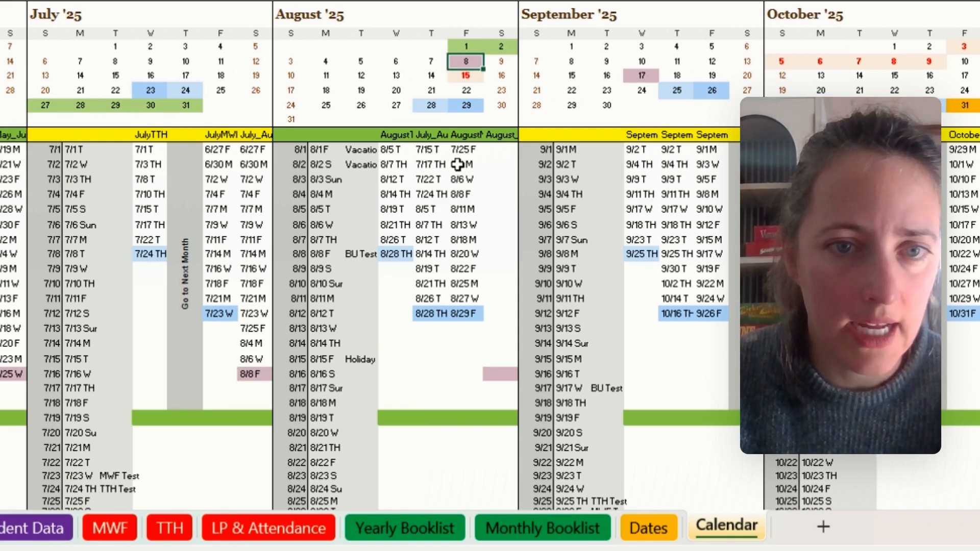
# - Copy 8/11 M to 8/29 F from the August MWF column and paste them as values at the start of August's combined MWF column
pyautogui.moveTo(463, 208); pyautogui.dragTo(464, 313)
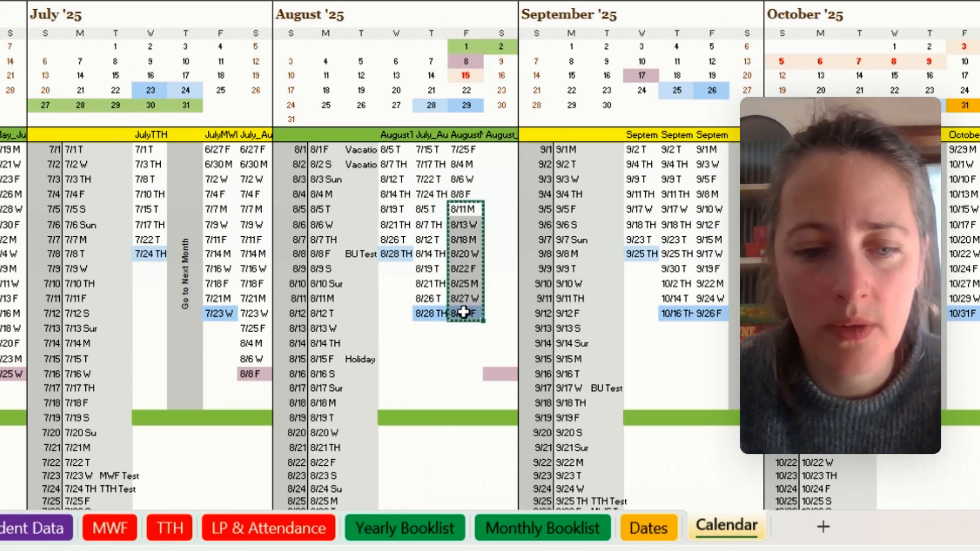
pyautogui.hotkey('ctrl', 'c')
pyautogui.click(499, 151)
pyautogui.rightClick(499, 151)
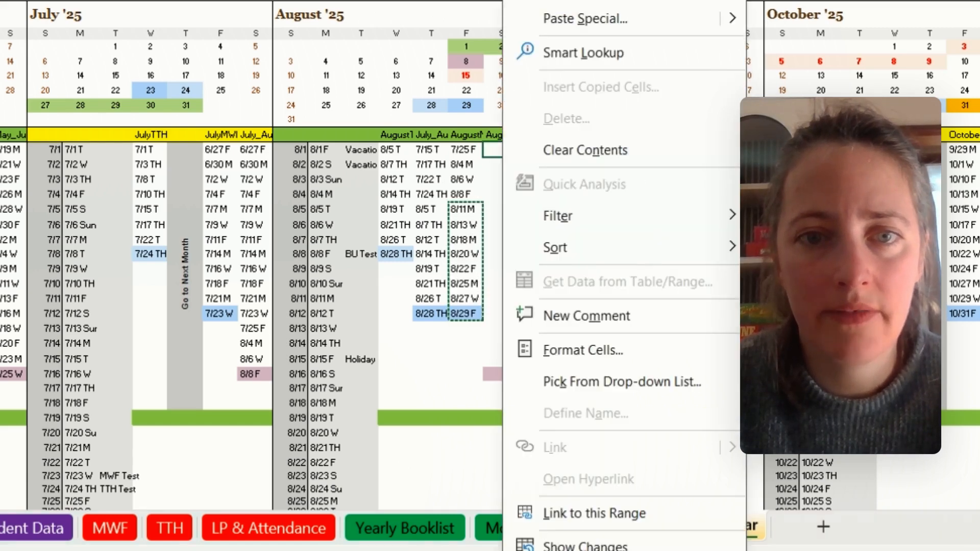
pyautogui.click(590, 1)
# - Copy 9/1 M to 9/17 W from September's MWF column, paste them as values below 8/29 F, and check against September's purple calendar day
pyautogui.moveTo(711, 151); pyautogui.dragTo(723, 257)
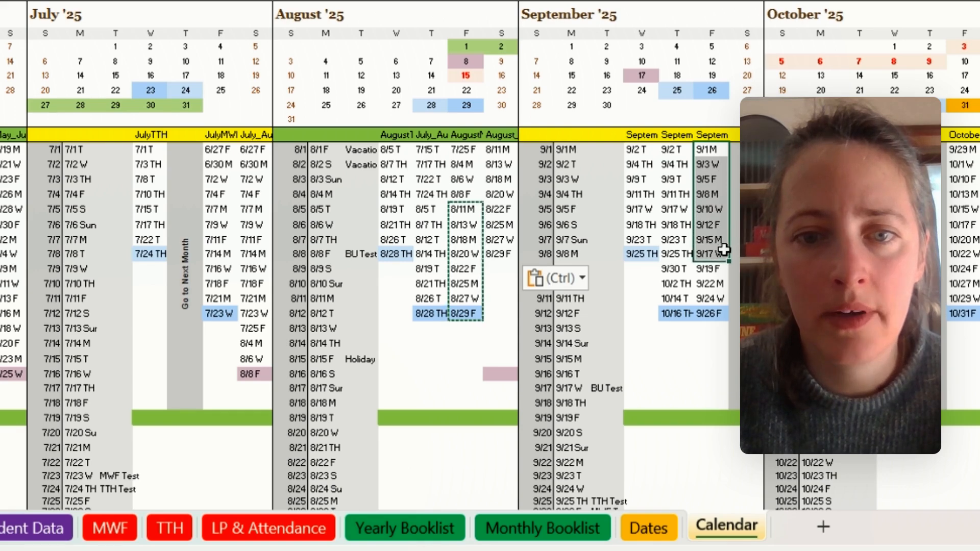
pyautogui.hotkey('ctrl', 'c')
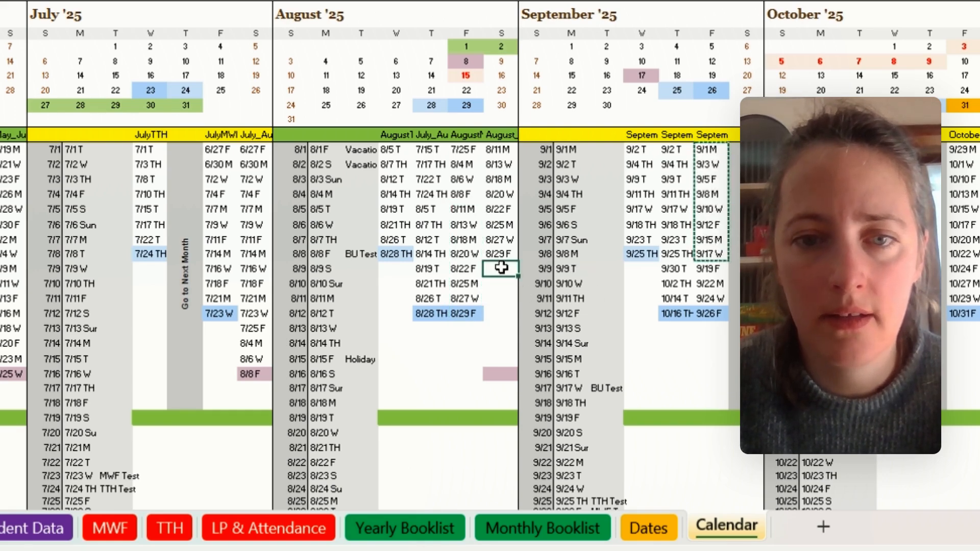
pyautogui.rightClick(502, 268)
pyautogui.click(588, 1)
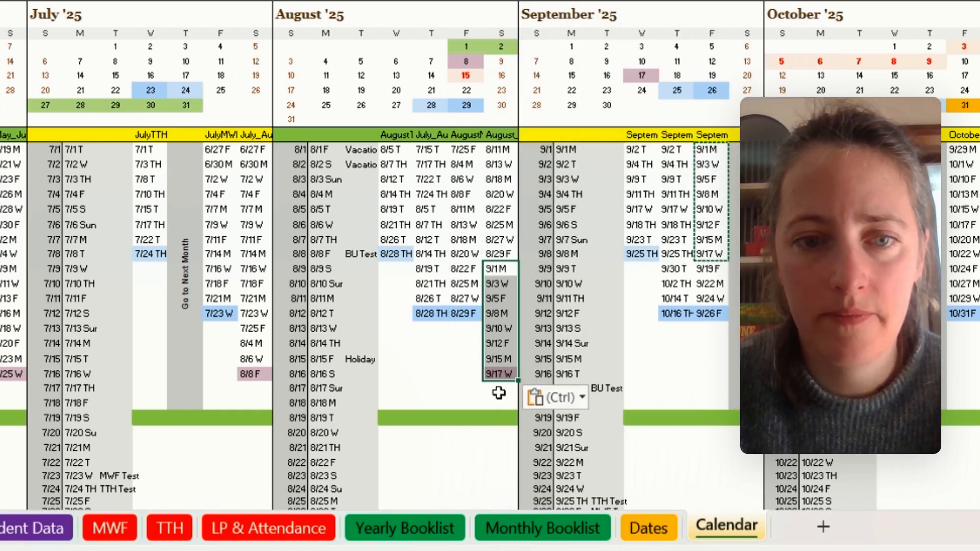
pyautogui.click(499, 358)
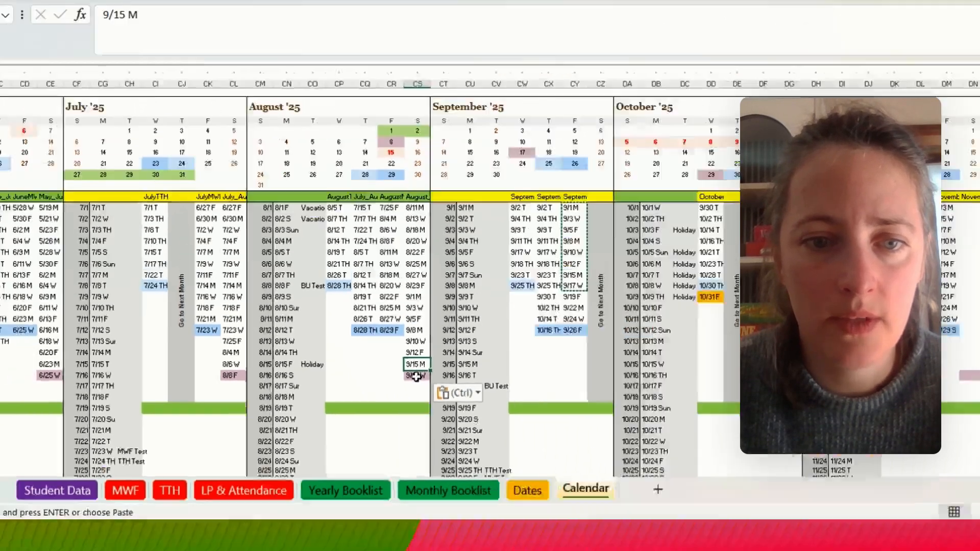
pyautogui.click(416, 376)
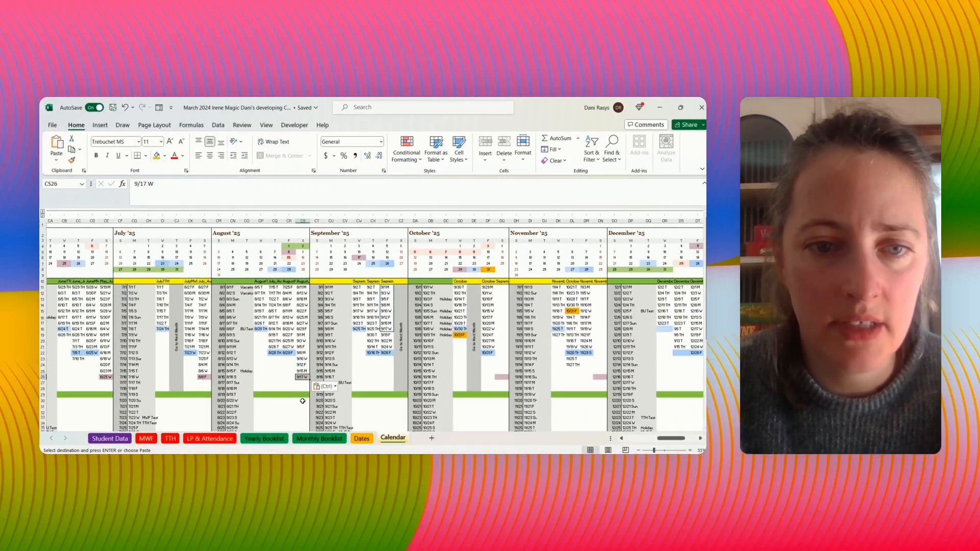
pyautogui.click(359, 258)
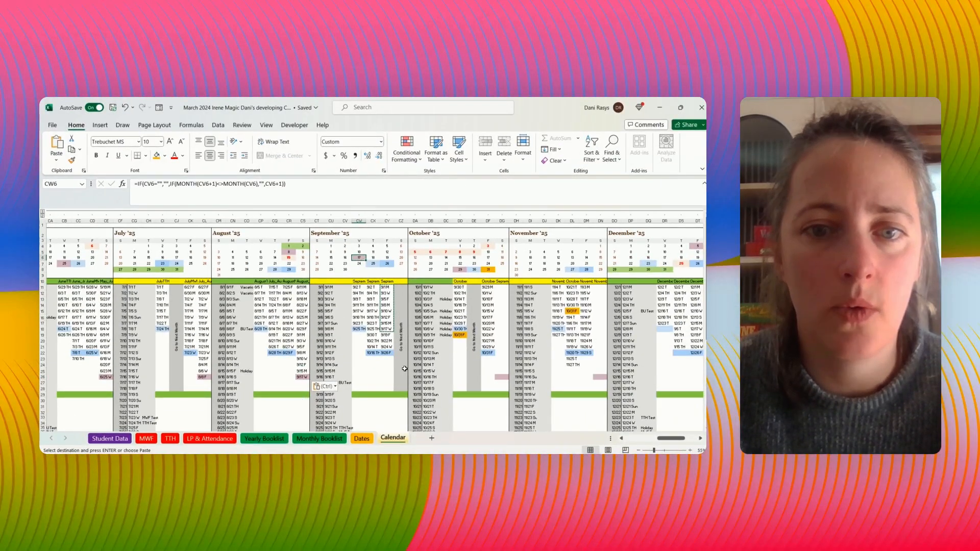
# - Copy 9/19 F to 9/26 F from September's MWF column and paste them as values at the start of October's combined MWF column
pyautogui.click(390, 335)
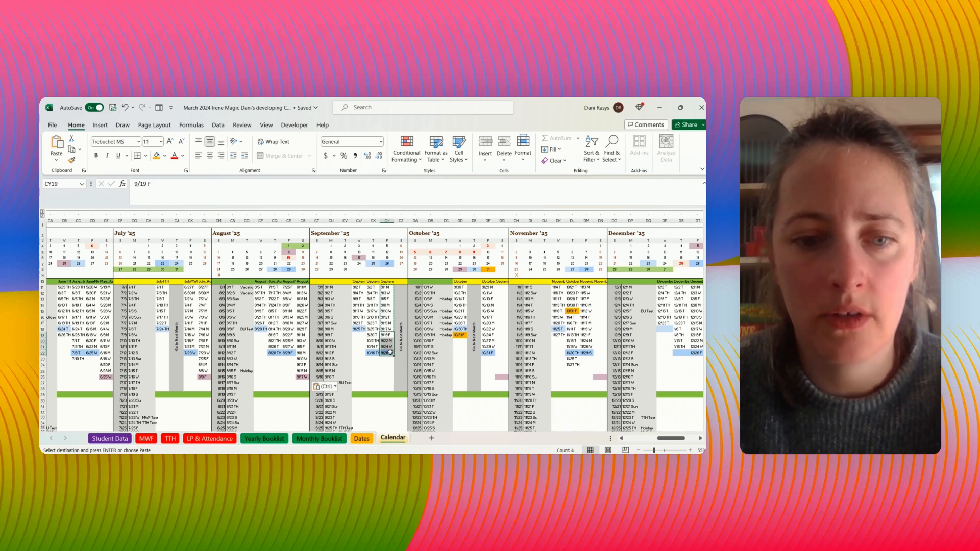
pyautogui.hotkey('ctrl', 'c')
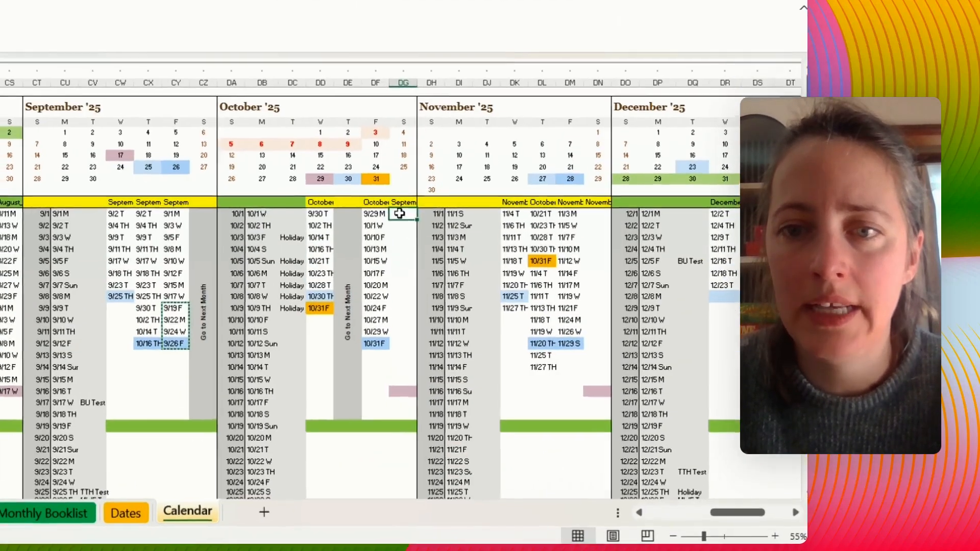
pyautogui.rightClick(500, 288)
pyautogui.click(535, 221)
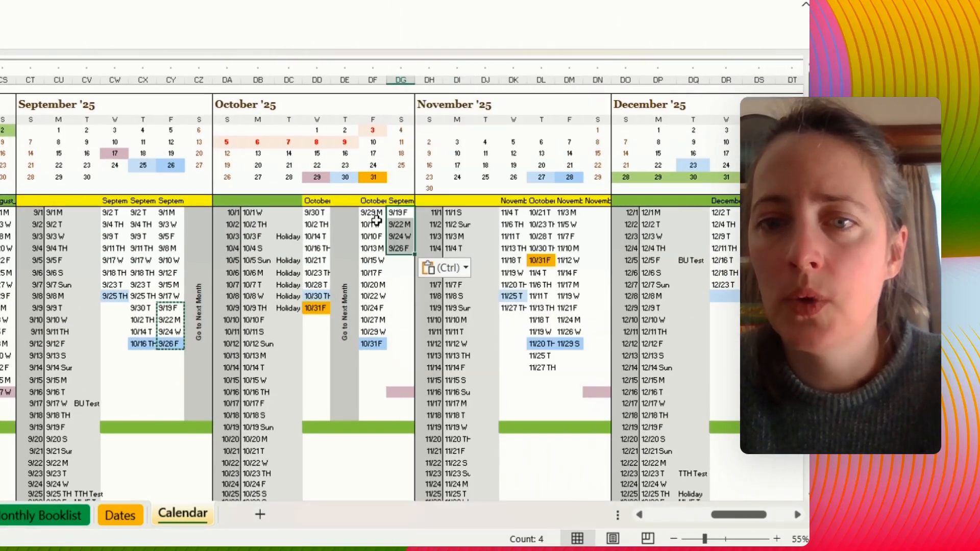
# - Copy 9/29 M to 10/31 F from October's MWF column and paste them as values below 9/26 F in the combined column beside it
pyautogui.moveTo(378, 206); pyautogui.dragTo(370, 343)
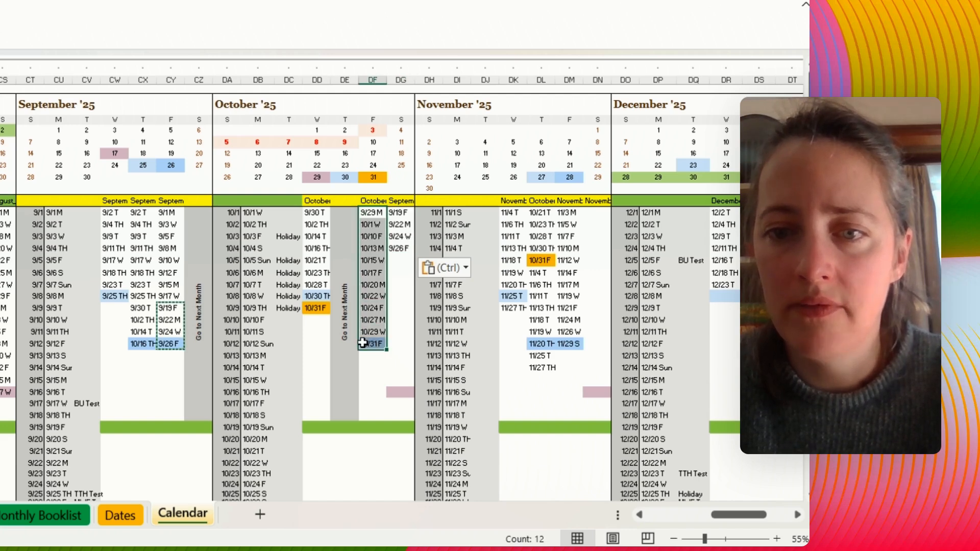
pyautogui.hotkey('ctrl', 'c')
pyautogui.rightClick(401, 259)
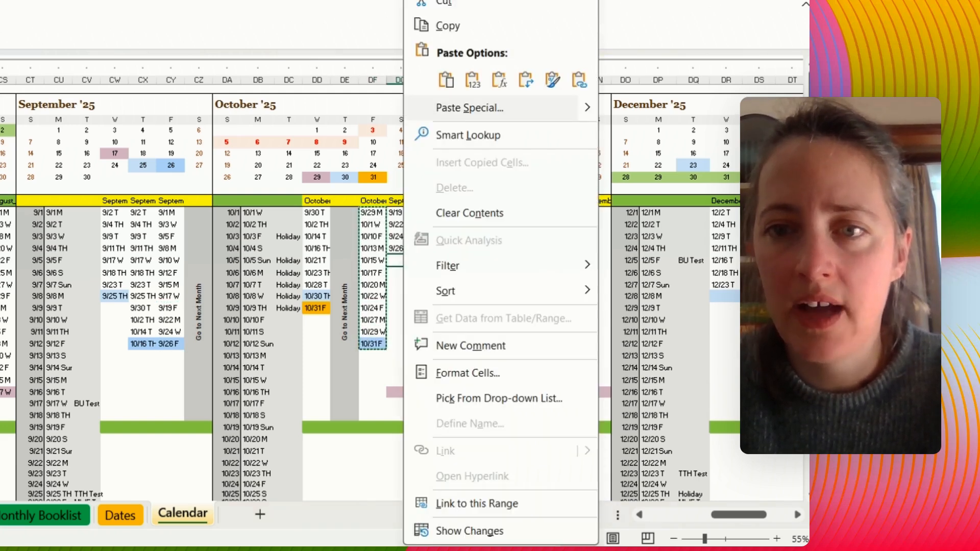
pyautogui.click(475, 82)
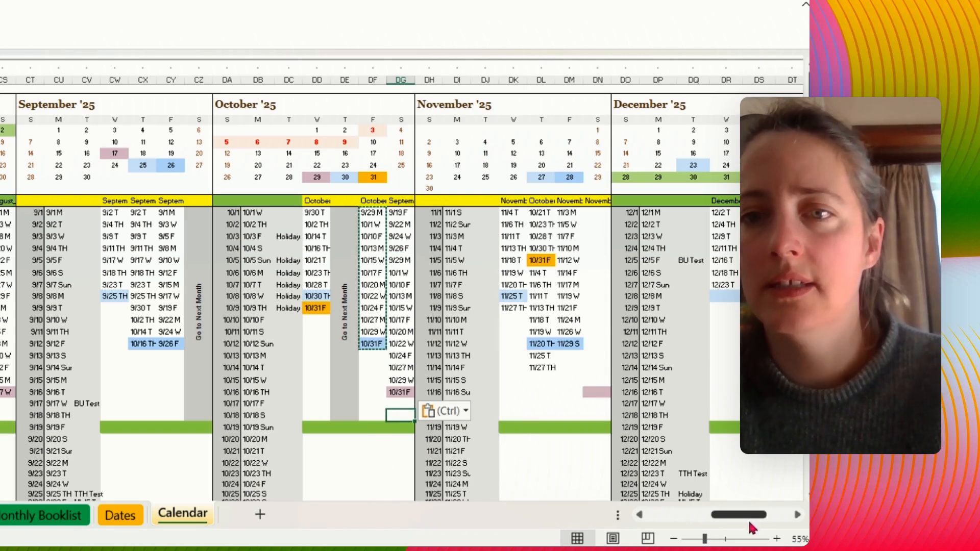
# - Copy 11/3 M to 11/29 S from November's MWF column and paste them as values into the combined MWF column beside it
pyautogui.moveTo(747, 517); pyautogui.dragTo(770, 517)
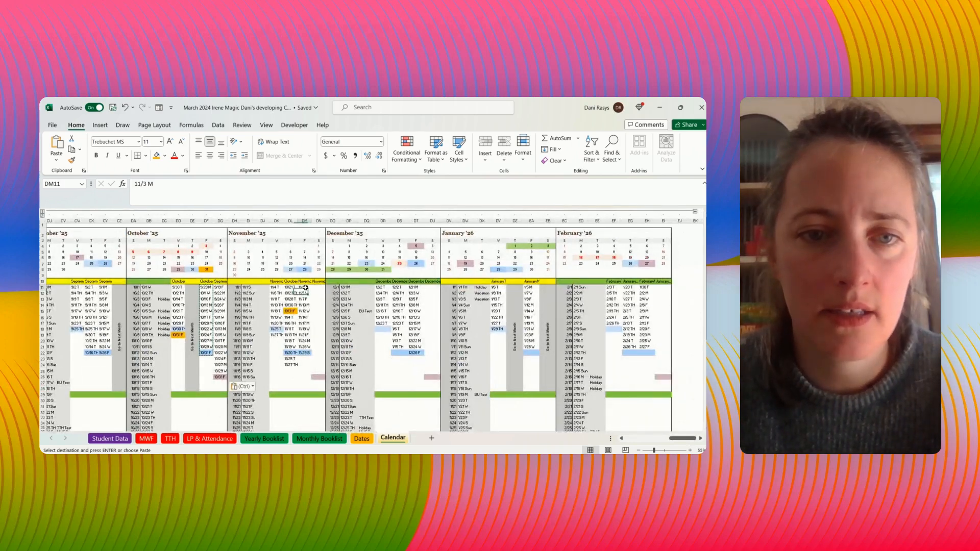
pyautogui.moveTo(306, 288); pyautogui.dragTo(305, 353)
pyautogui.hotkey('ctrl', 'c')
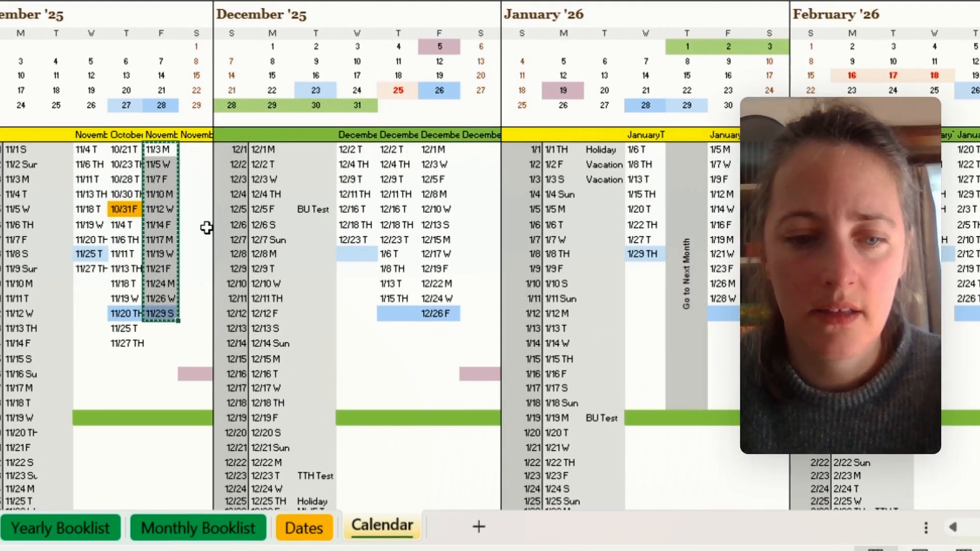
pyautogui.rightClick(198, 149)
pyautogui.click(286, 1)
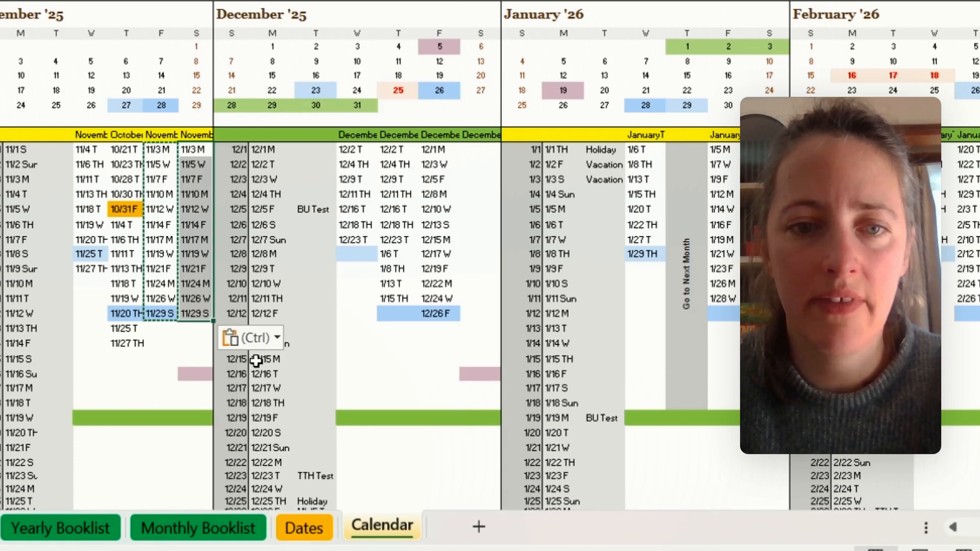
# - Check December's purple calendar day, then copy 12/1 M to 12/5 F from December's MWF column and paste them as values below 11/29 S
pyautogui.moveTo(440, 157); pyautogui.dragTo(441, 189)
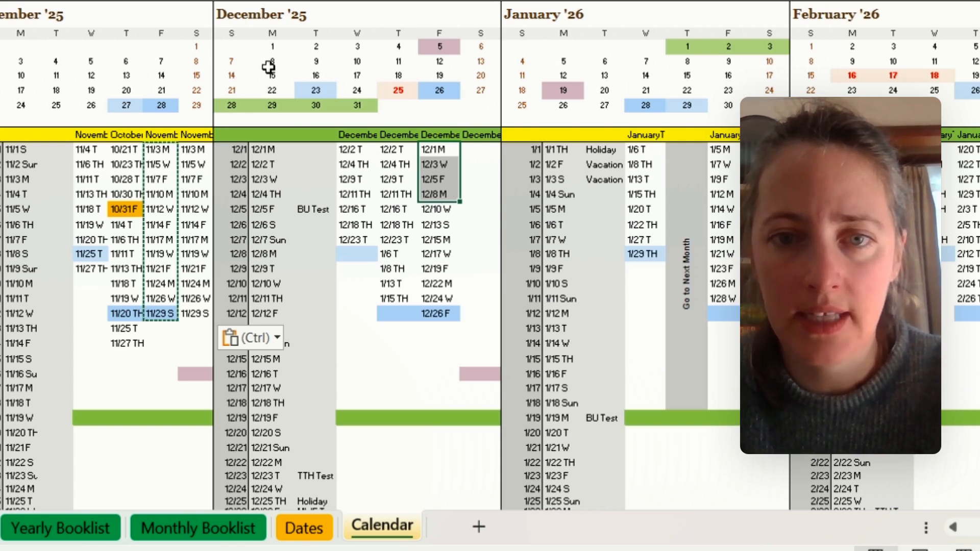
pyautogui.click(450, 46)
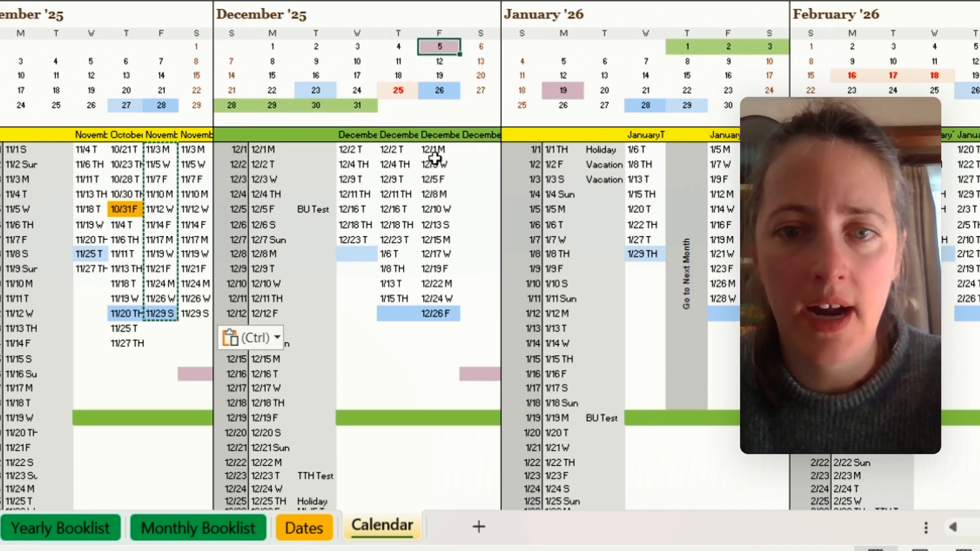
pyautogui.moveTo(441, 146); pyautogui.dragTo(445, 176)
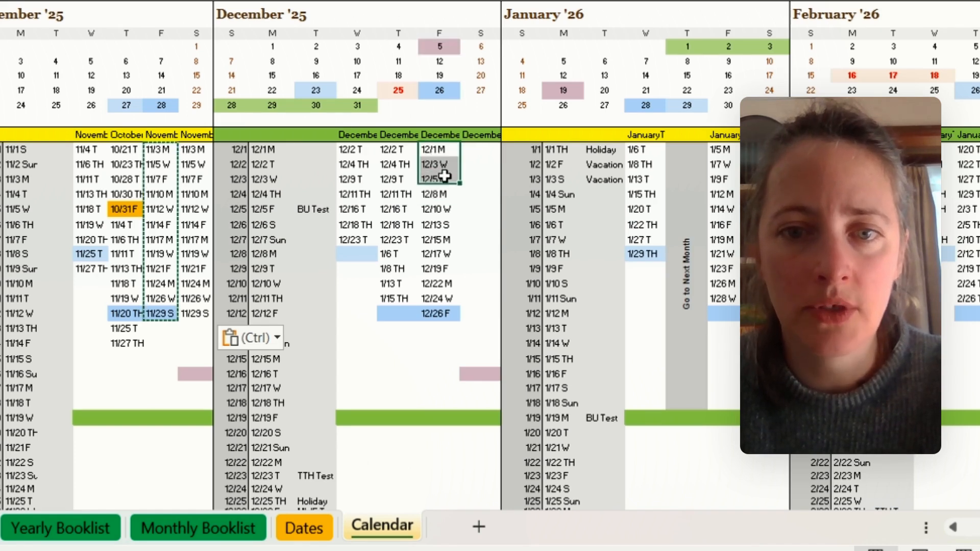
pyautogui.hotkey('ctrl', 'c')
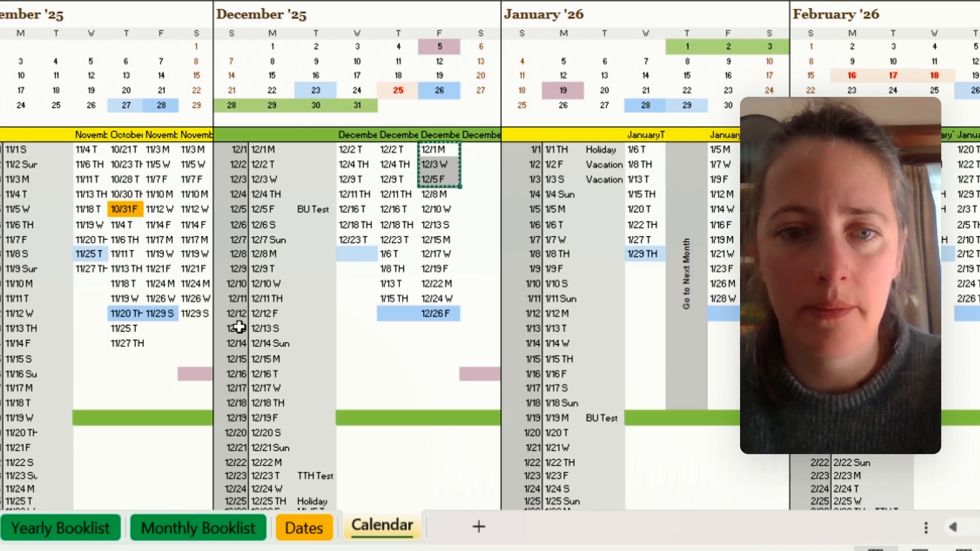
pyautogui.click(197, 328)
pyautogui.rightClick(197, 327)
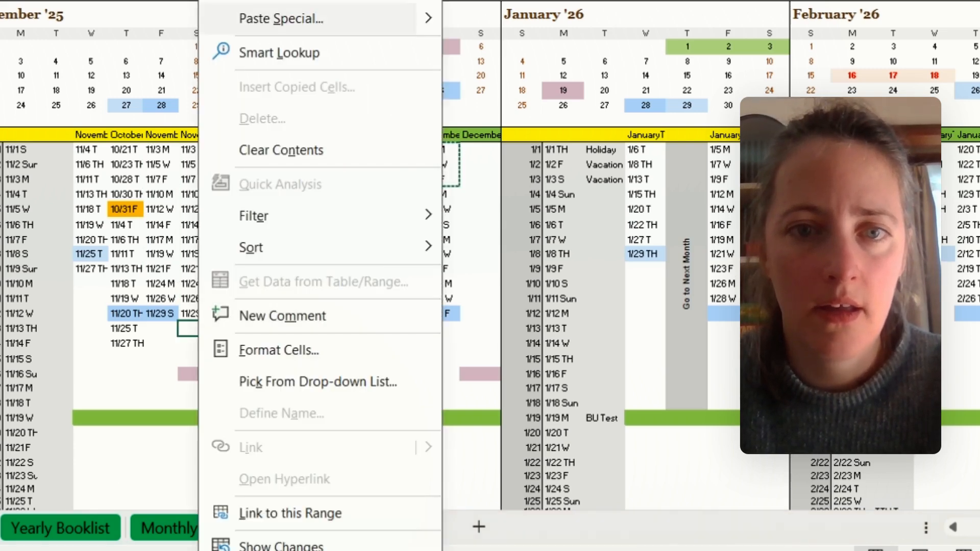
pyautogui.hotkey('ctrl', 'v')
# - Copy 12/8 M to 12/26 F from December's MWF column and paste them as values at the start of the combined column beside it
pyautogui.moveTo(442, 192); pyautogui.dragTo(433, 310)
pyautogui.hotkey('ctrl', 'c')
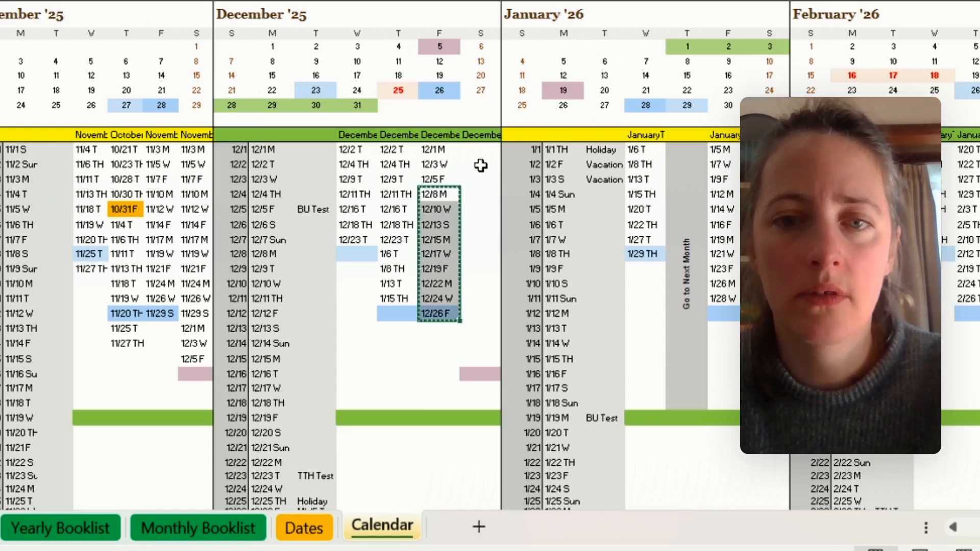
pyautogui.rightClick(479, 153)
pyautogui.click(554, 1)
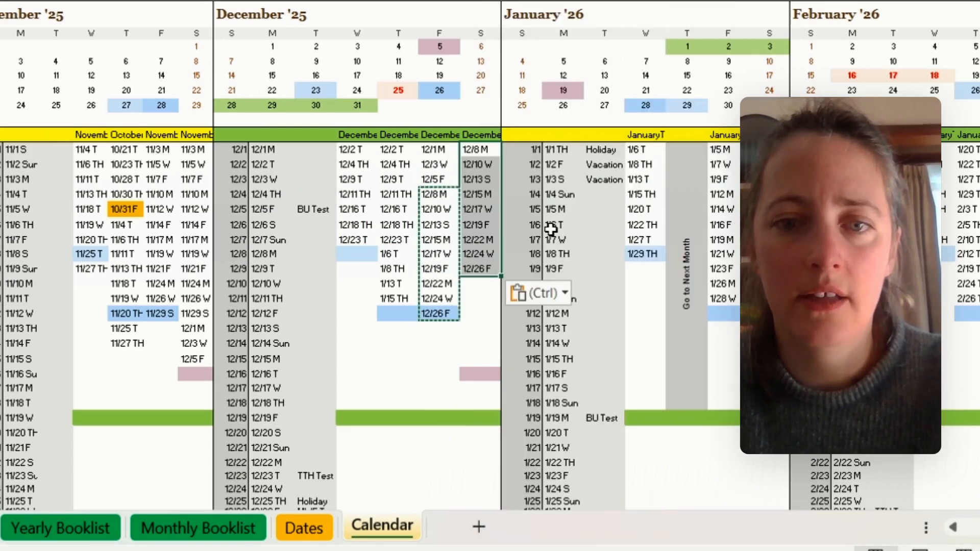
# - Copy 1/5 M to 1/19 M from January's MWF column and paste them as values below 12/26 F in December's combined MWF column
pyautogui.click(731, 149)
pyautogui.moveTo(732, 148); pyautogui.dragTo(738, 239)
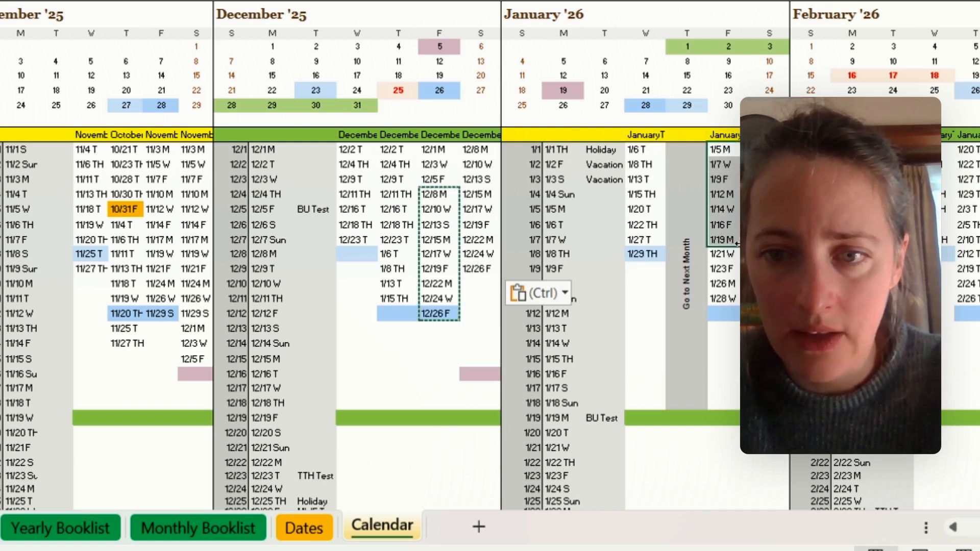
pyautogui.hotkey('ctrl', 'c')
pyautogui.rightClick(489, 286)
pyautogui.hotkey('ctrl', 'v')
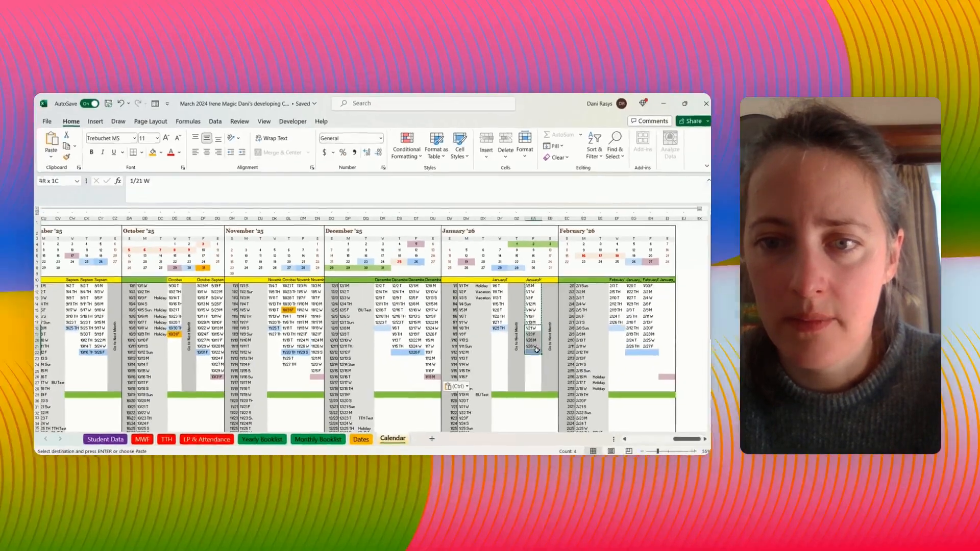
# - Copy 1/21 W to 1/28 W from January's MWF column and paste them as values at the start of February's combined MWF column
pyautogui.moveTo(724, 254); pyautogui.dragTo(724, 299)
pyautogui.hotkey('ctrl', 'c')
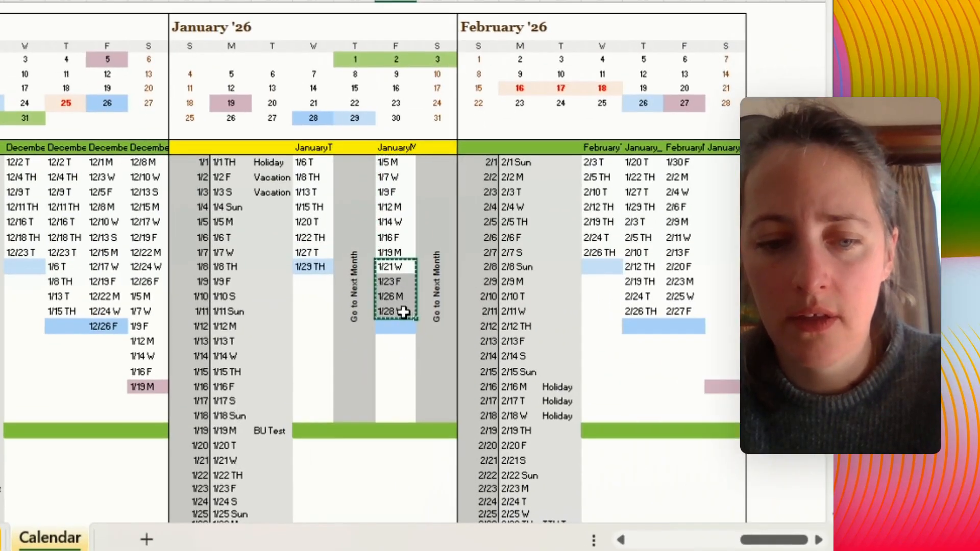
pyautogui.rightClick(729, 162)
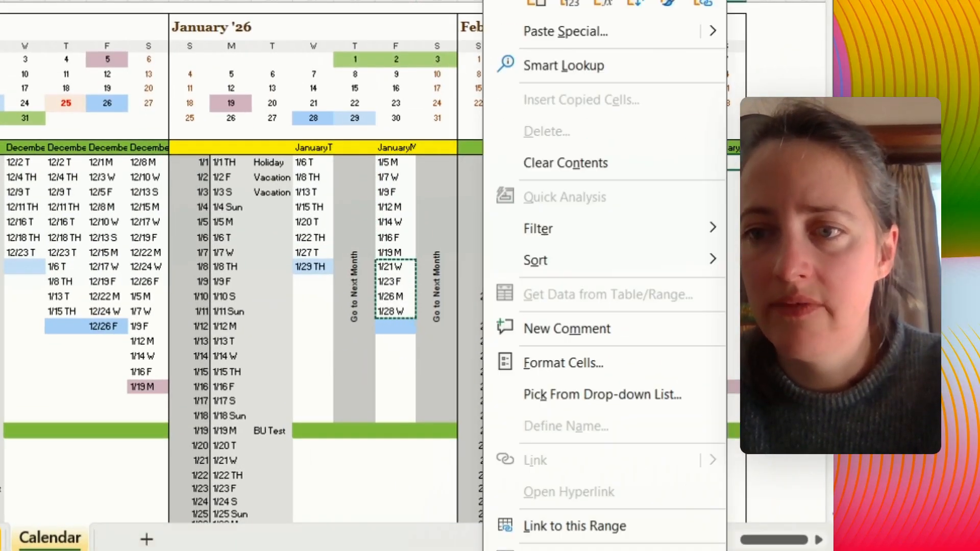
pyautogui.hotkey('ctrl', 'v')
# - Copy 1/30 F to 2/27 F from February's MWF column and paste them as values below 1/28 W in the combined column beside it
pyautogui.moveTo(679, 162); pyautogui.dragTo(692, 313)
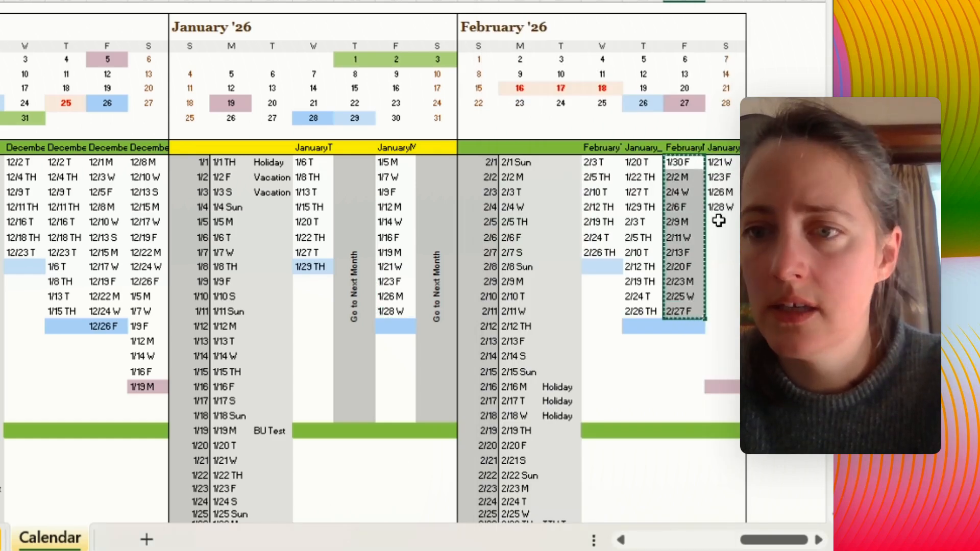
pyautogui.rightClick(716, 221)
pyautogui.click(726, 220)
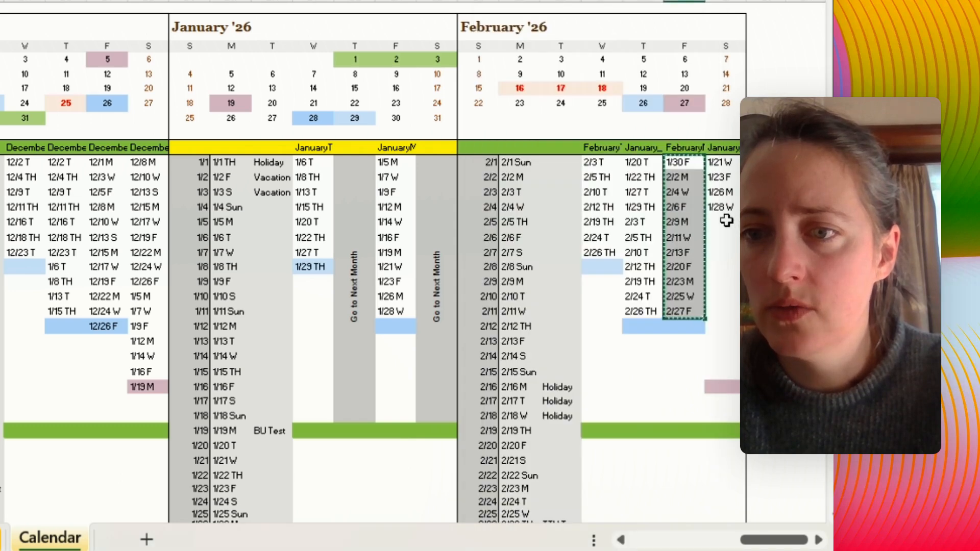
pyautogui.rightClick(726, 221)
pyautogui.click(568, 4)
pyautogui.click(667, 378)
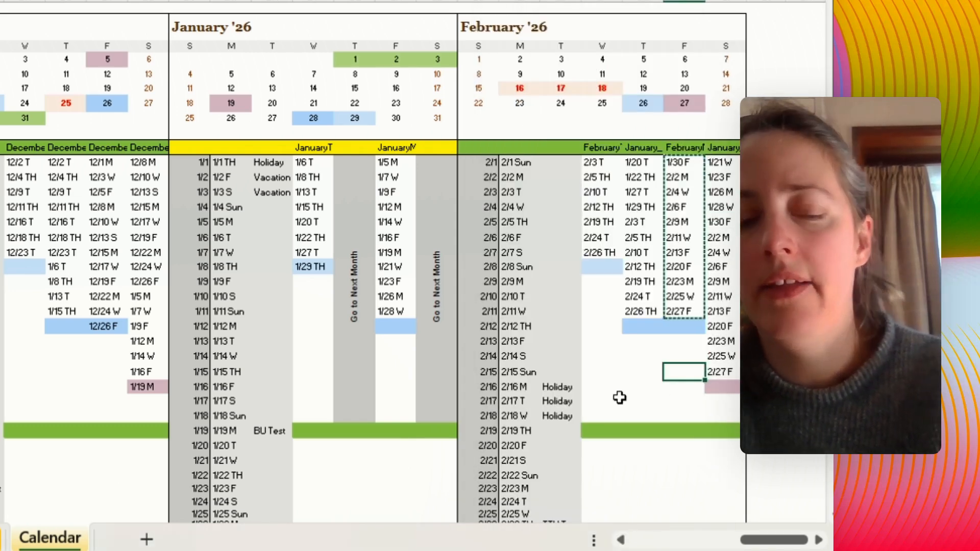
pyautogui.press('Escape')
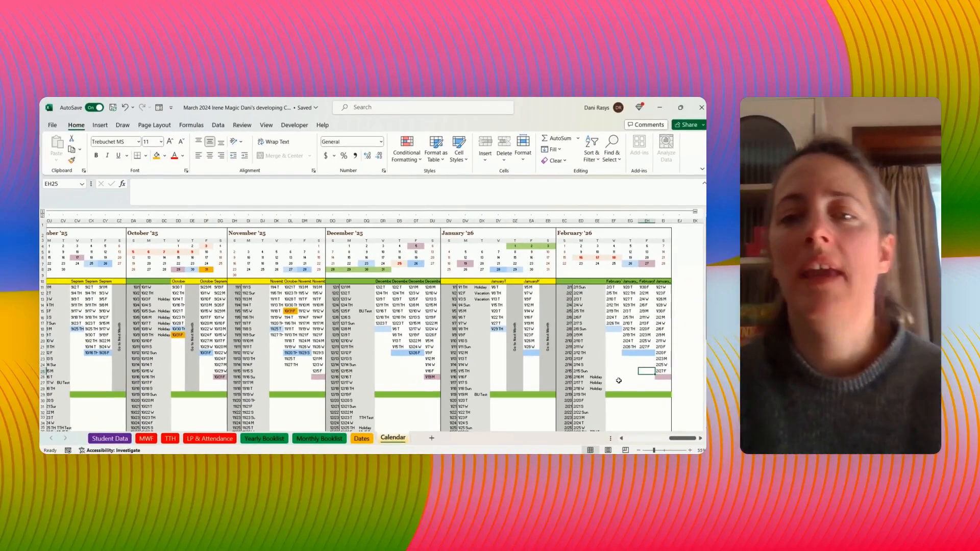
# - Examine the yellow-headed columns on the Dates sheet from March 2025 to February 2026 against the Calendar sheet
pyautogui.moveTo(683, 441); pyautogui.dragTo(637, 442)
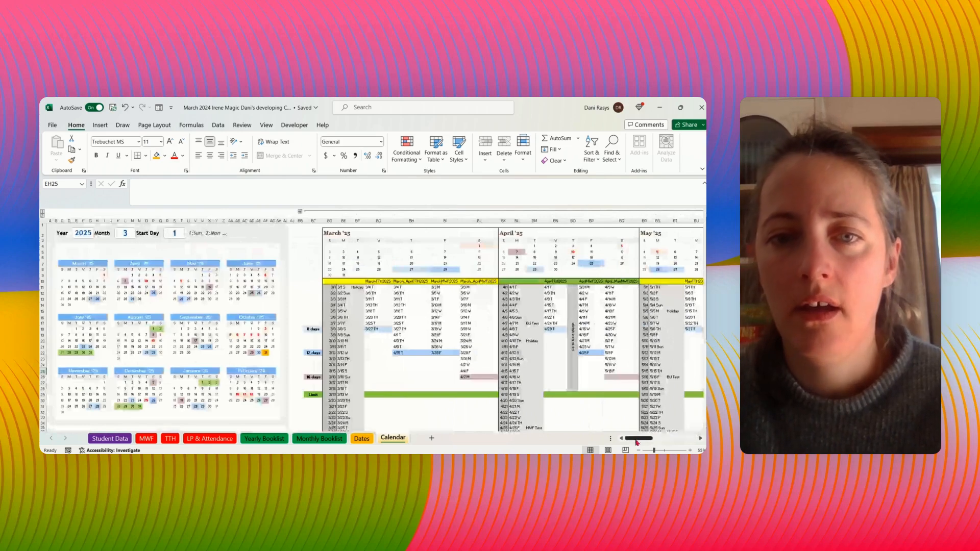
pyautogui.click(367, 441)
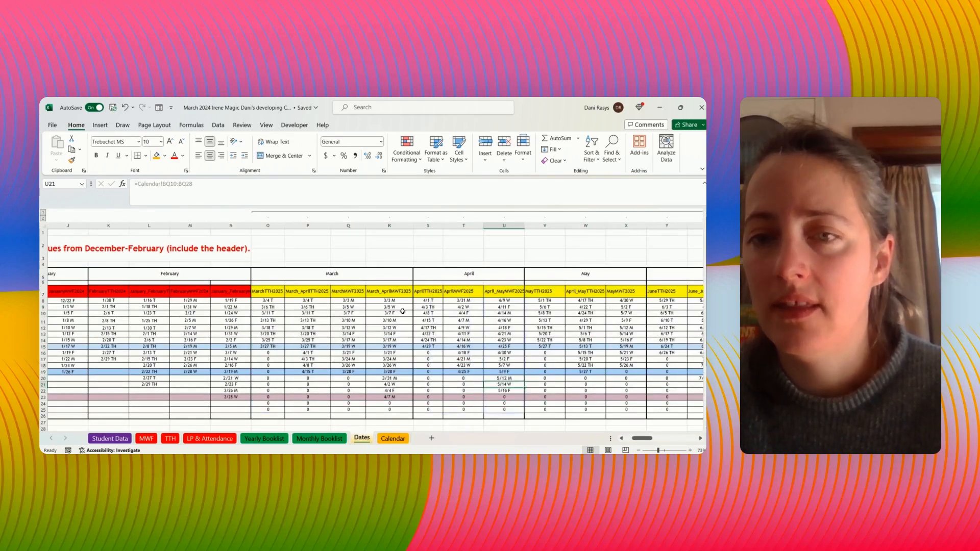
pyautogui.click(305, 293)
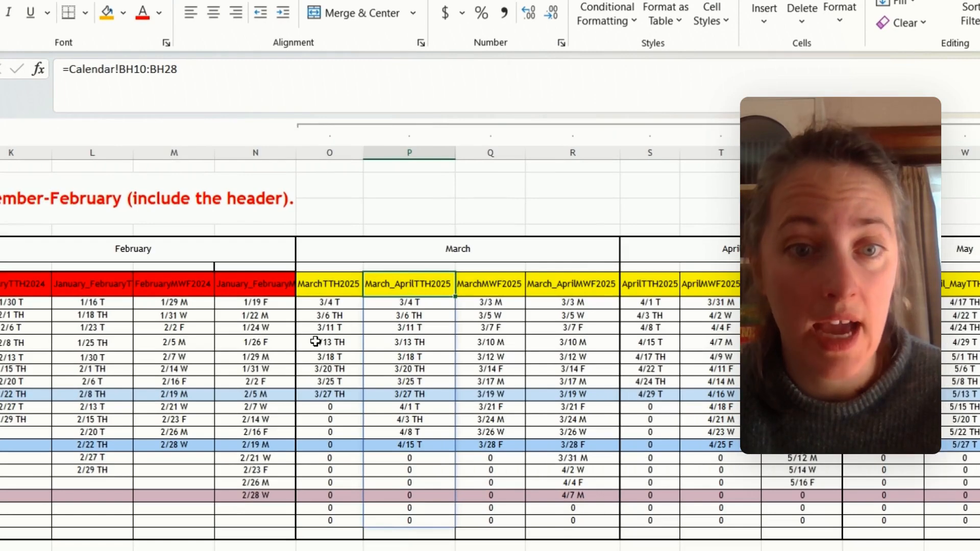
pyautogui.moveTo(335, 302); pyautogui.dragTo(588, 522)
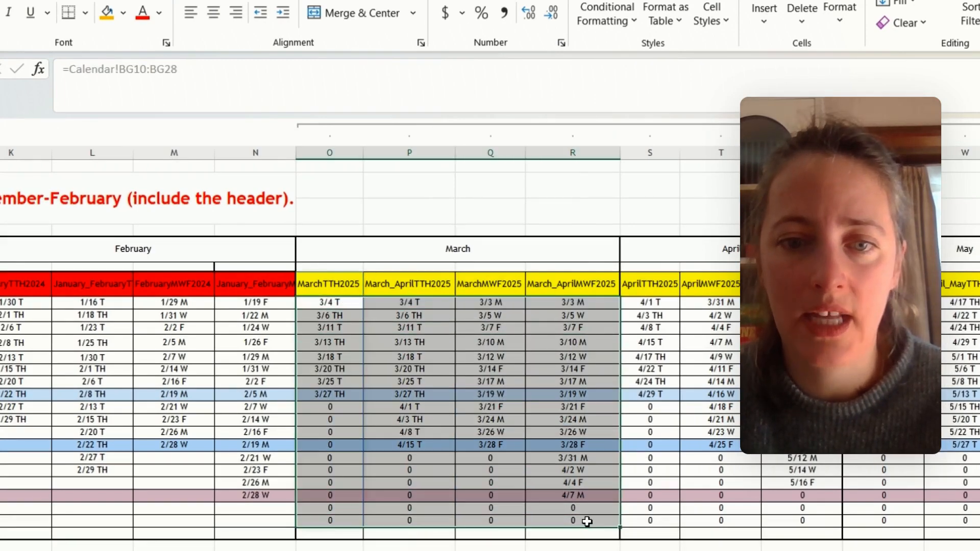
pyautogui.click(813, 407)
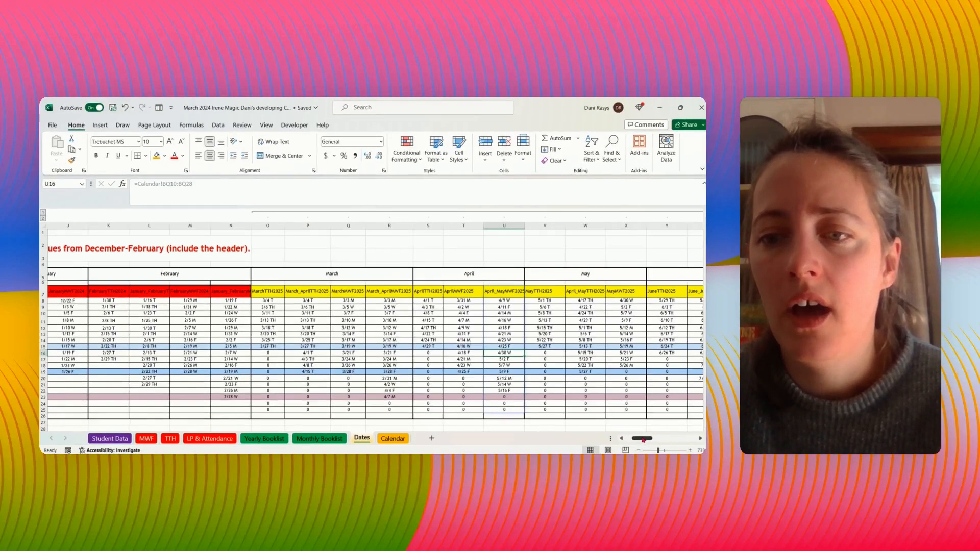
pyautogui.moveTo(643, 439); pyautogui.dragTo(701, 445)
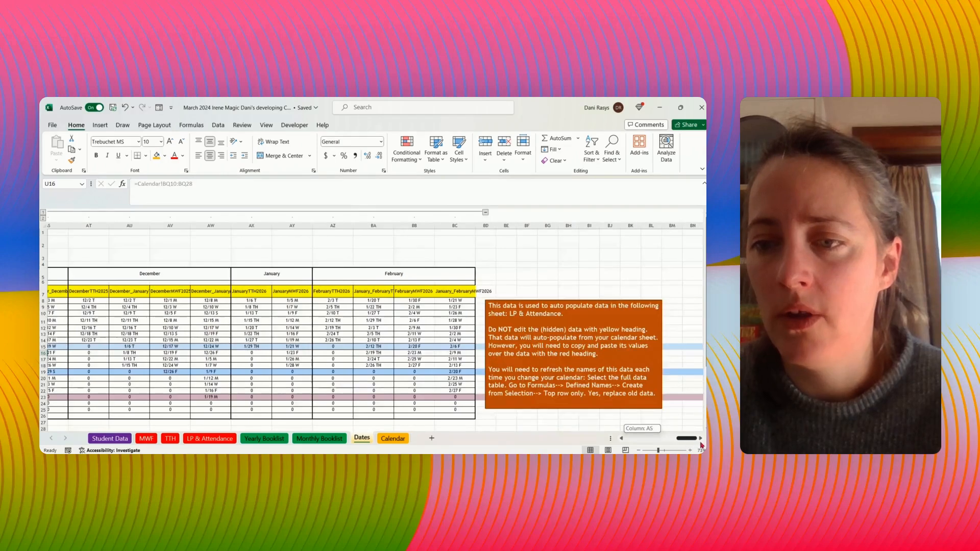
pyautogui.click(449, 294)
pyautogui.click(454, 340)
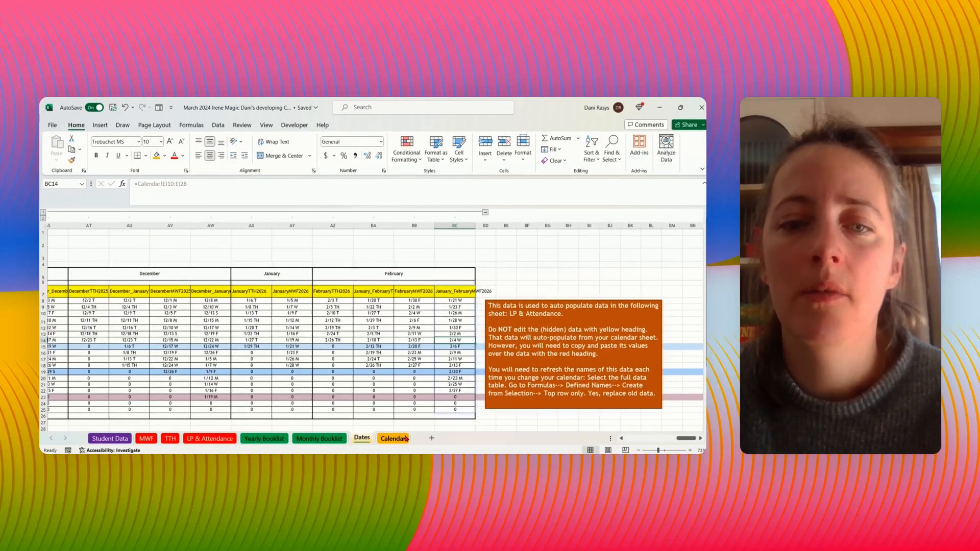
pyautogui.click(334, 532)
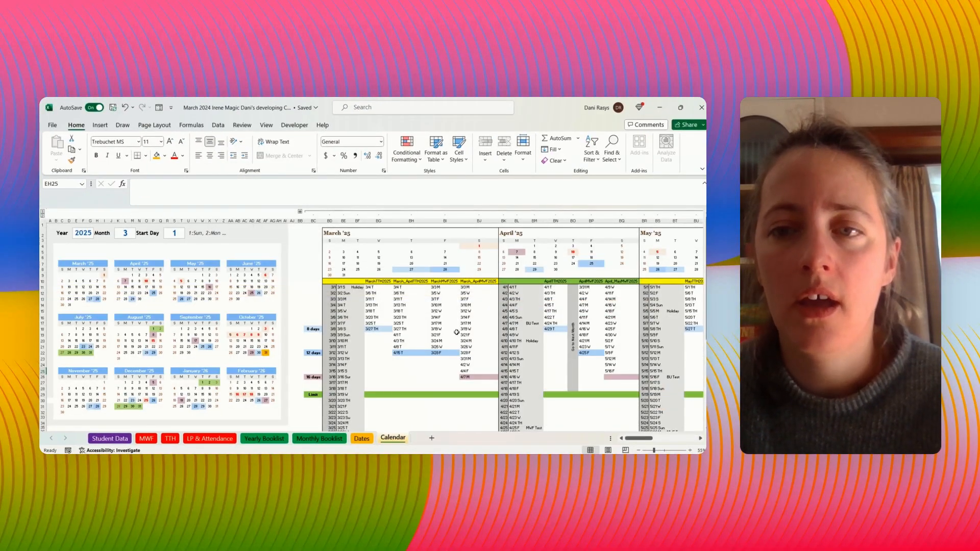
pyautogui.click(362, 440)
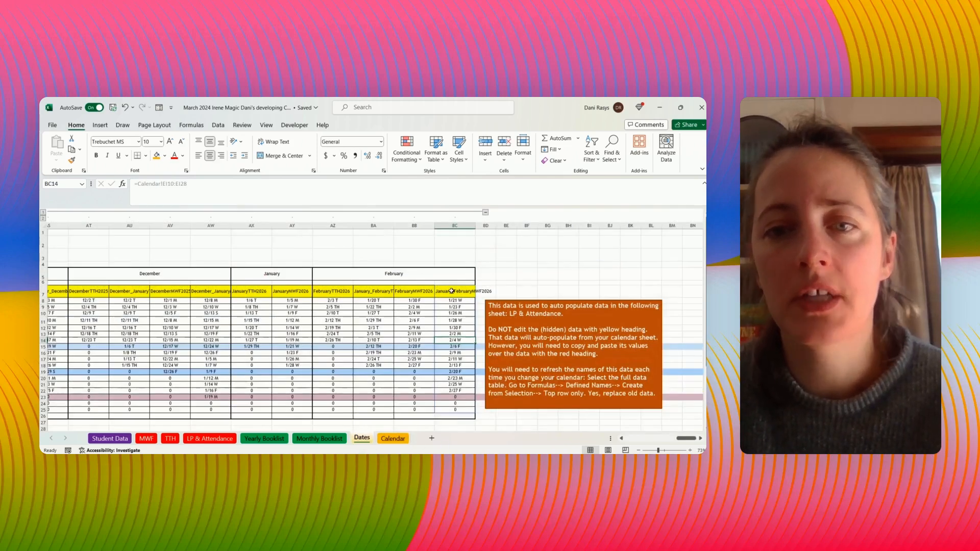
# - Select the full Dates table including its headers and set Create from Selection to take names from the top row only
pyautogui.moveTo(452, 292); pyautogui.dragTo(84, 415)
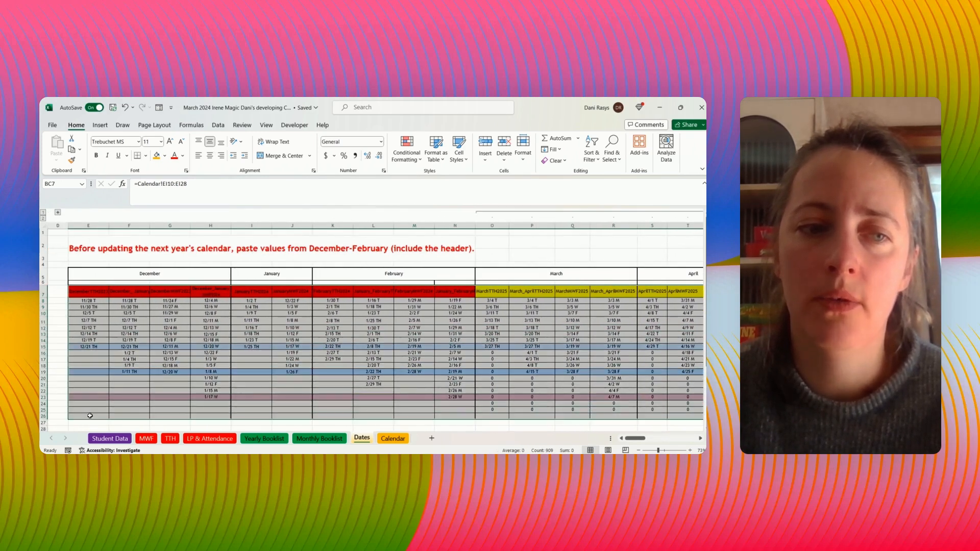
pyautogui.click(192, 125)
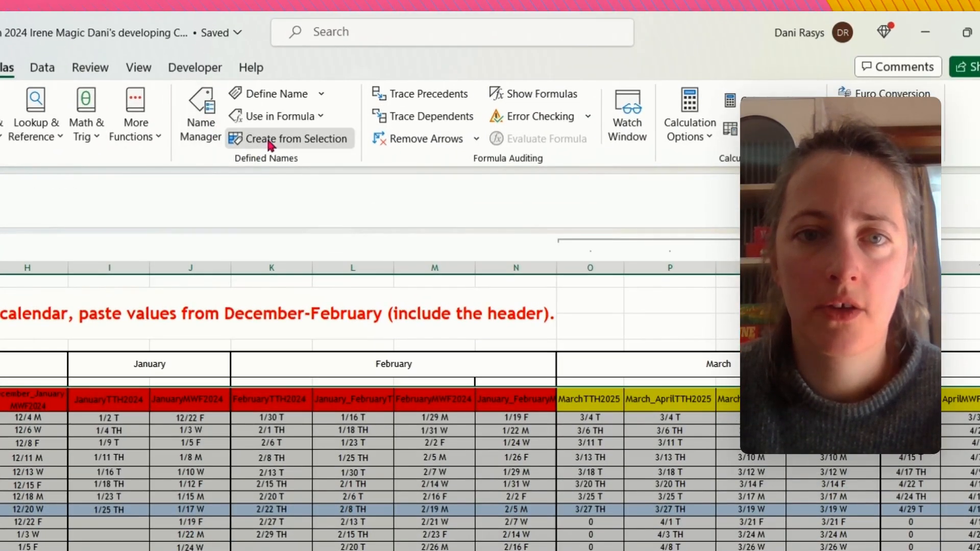
pyautogui.click(322, 158)
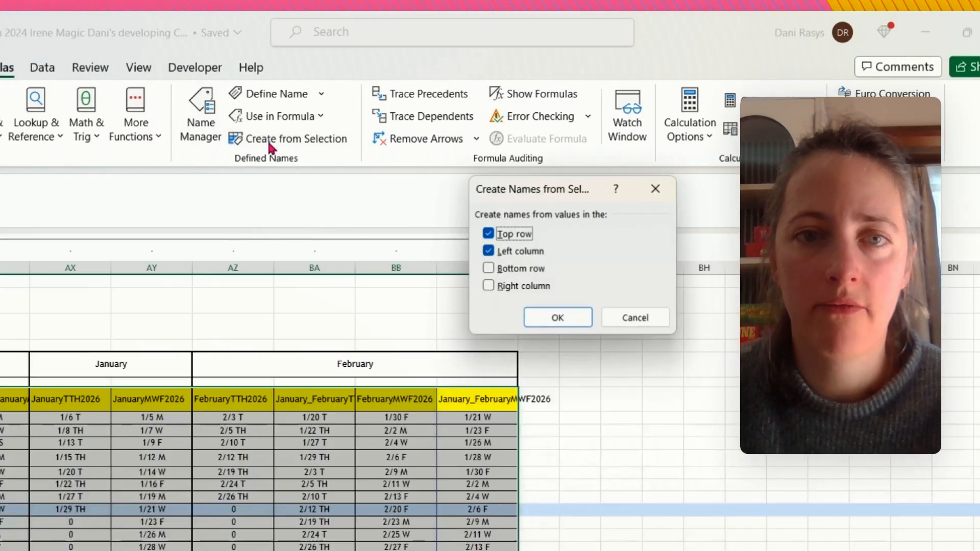
pyautogui.click(489, 251)
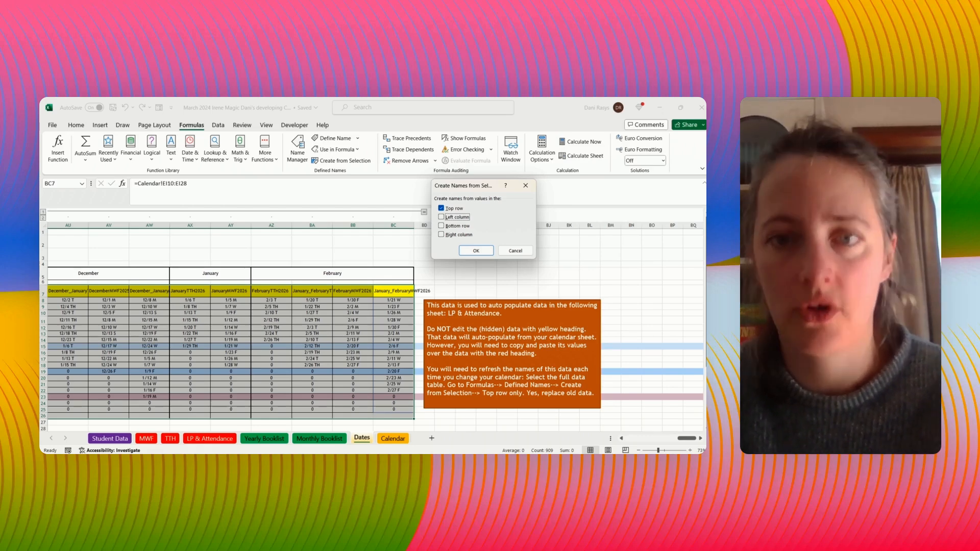
# - Create the names from the selected Dates table, replacing every existing definition
pyautogui.click(476, 250)
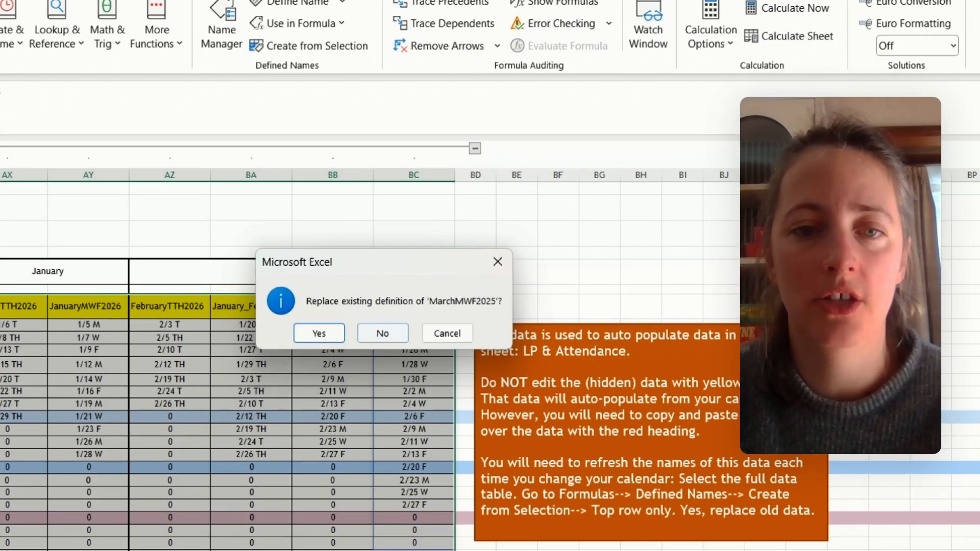
pyautogui.press('Return')
pyautogui.press('Return')
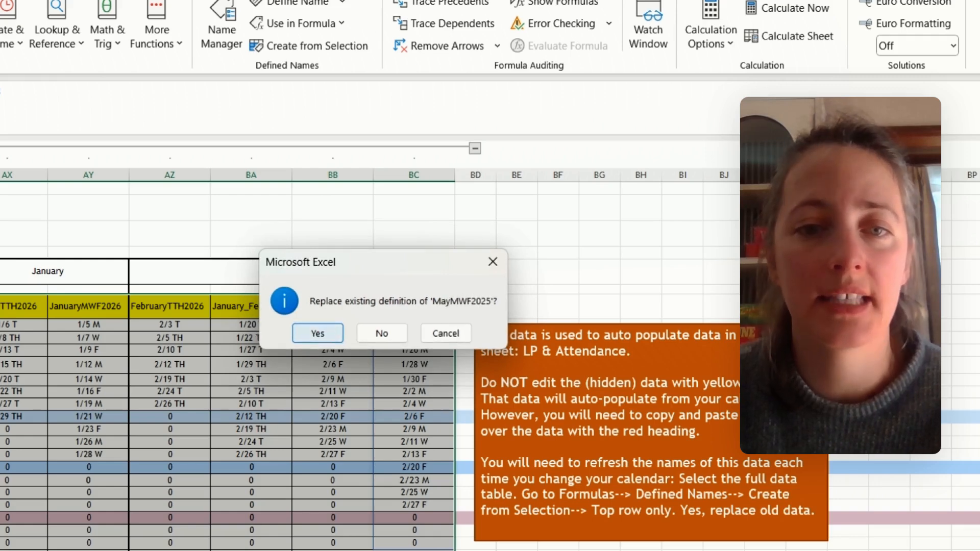
pyautogui.click(321, 336)
pyautogui.click(321, 336)
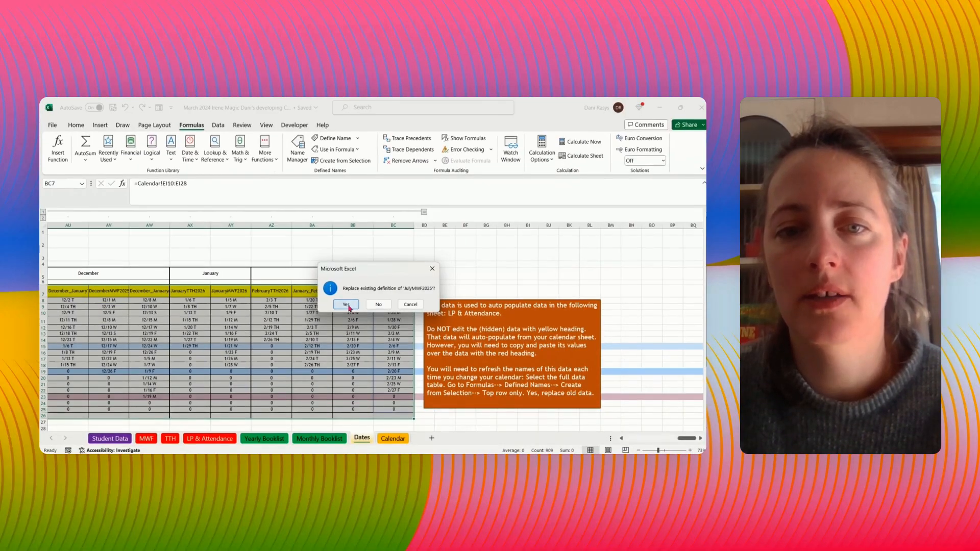
pyautogui.click(348, 305)
pyautogui.click(348, 306)
pyautogui.click(347, 305)
pyautogui.click(348, 305)
pyautogui.click(350, 306)
pyautogui.click(350, 307)
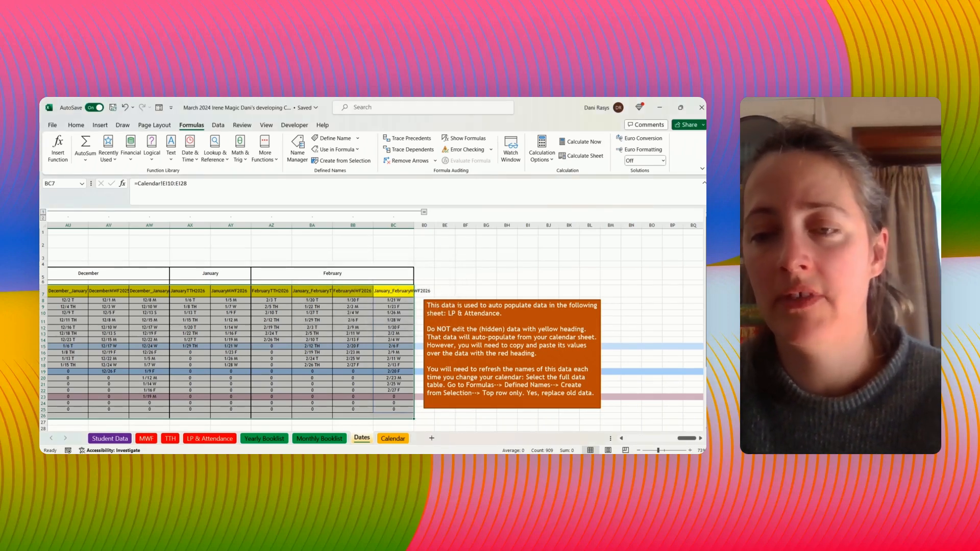
# - Set the year on the LP & Attendance sheet to 2025 and check the lesson plan's dates
pyautogui.moveTo(697, 439); pyautogui.dragTo(612, 437)
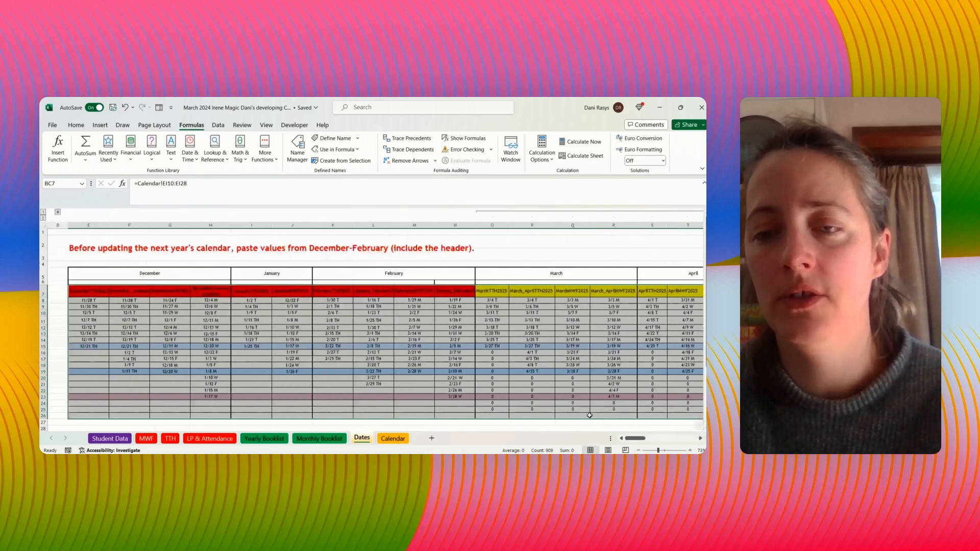
pyautogui.click(210, 438)
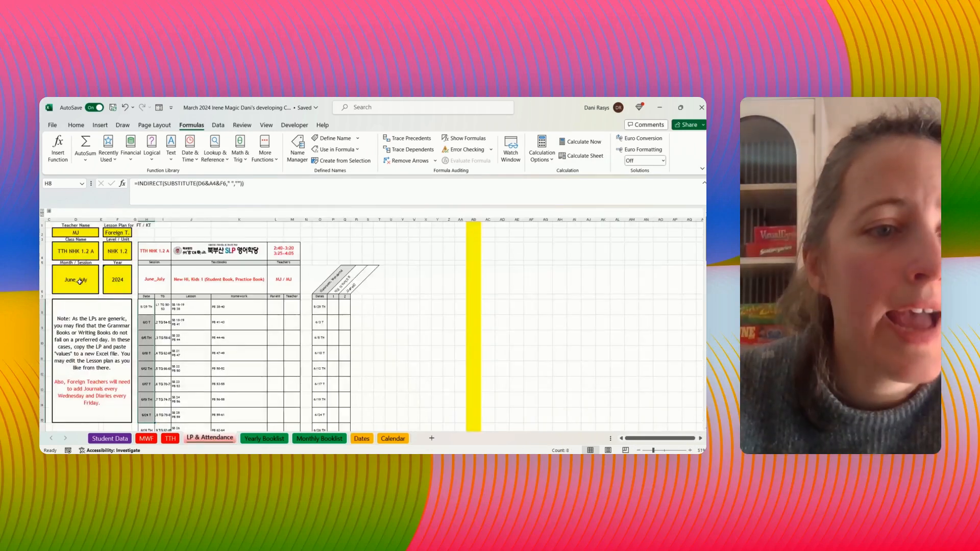
pyautogui.click(126, 273)
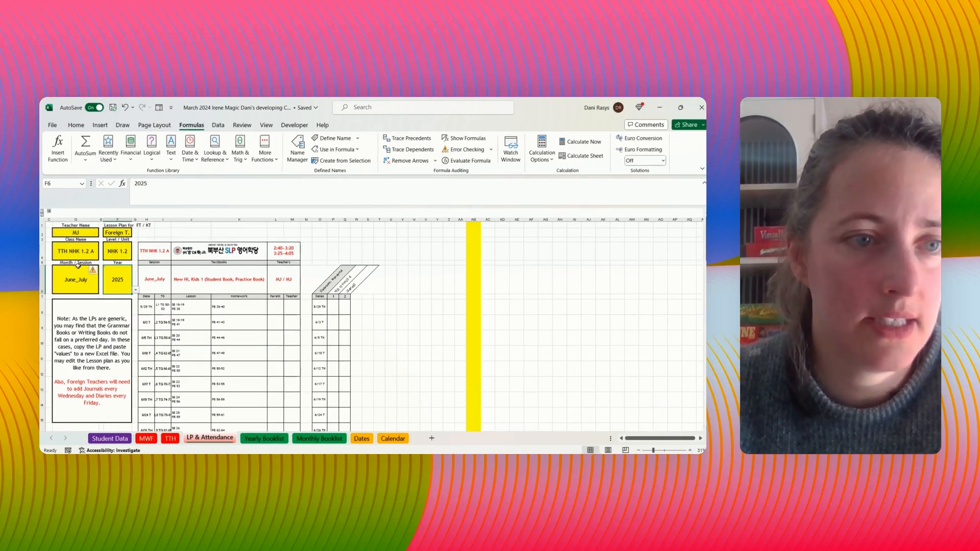
pyautogui.scroll(-1, 147, 319)
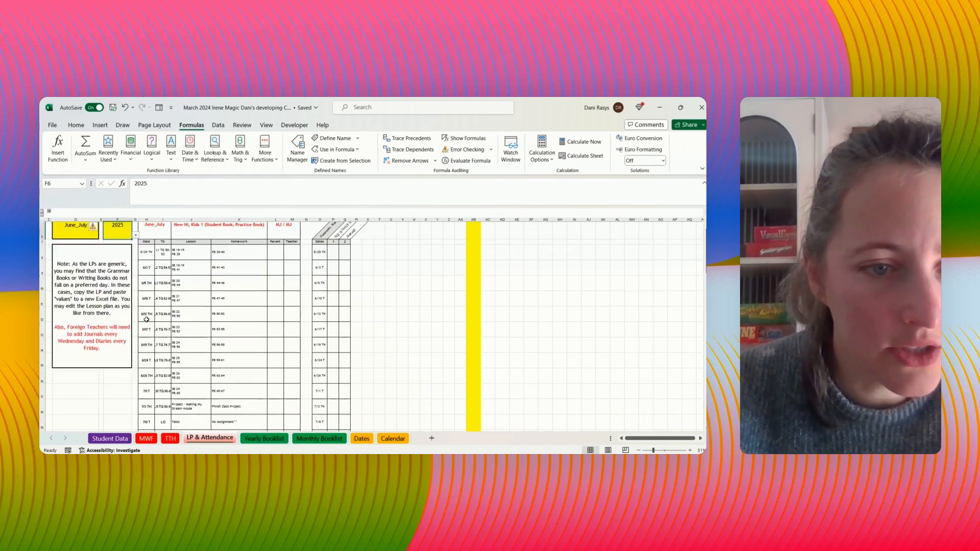
pyautogui.scroll(1, 143, 330)
# - Try the lesson plan with the March session and with March_April, checking the date column for each
pyautogui.click(90, 280)
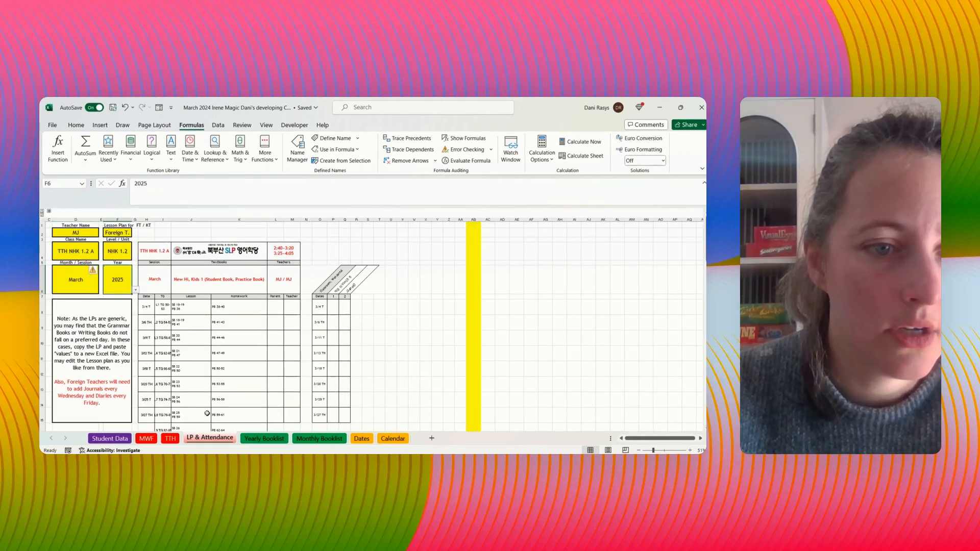
pyautogui.scroll(-2, 178, 357)
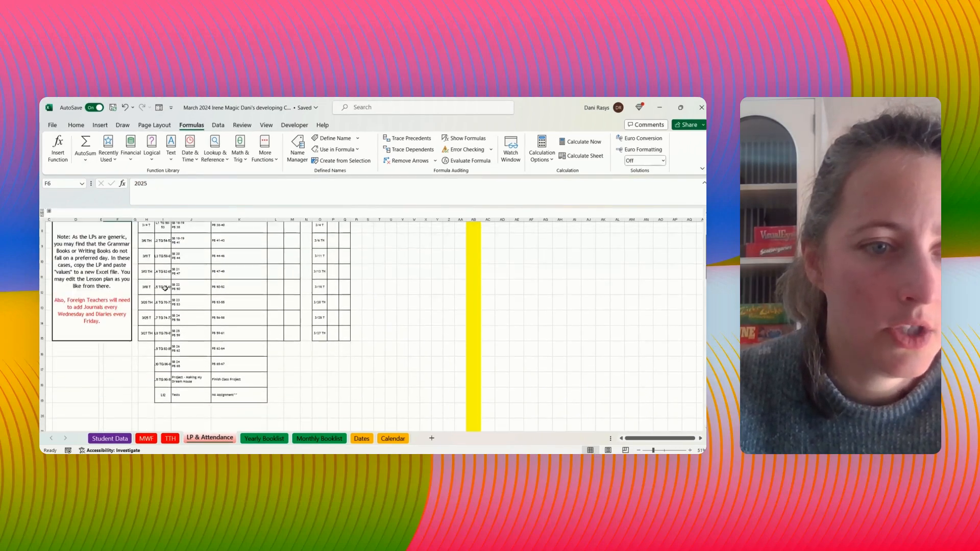
pyautogui.scroll(1, 143, 271)
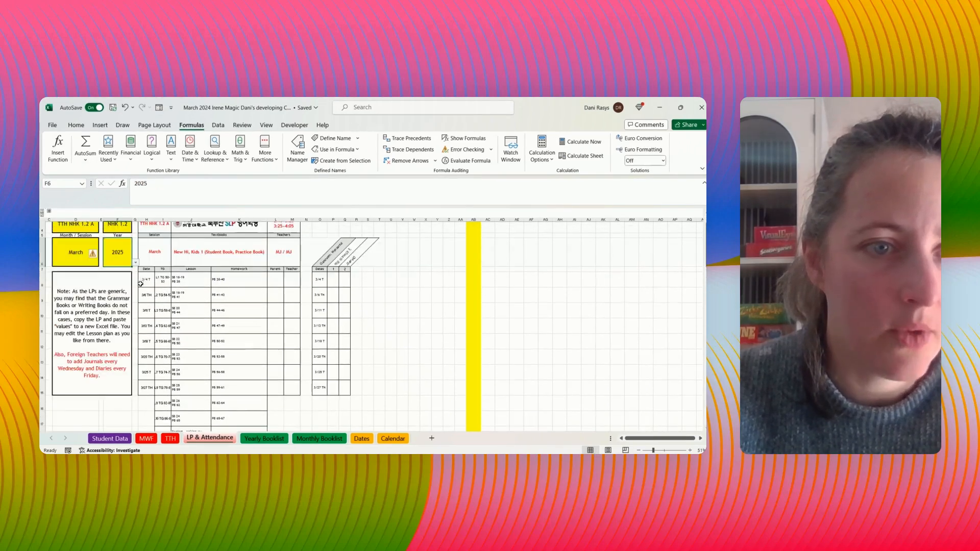
pyautogui.click(80, 254)
pyautogui.click(77, 301)
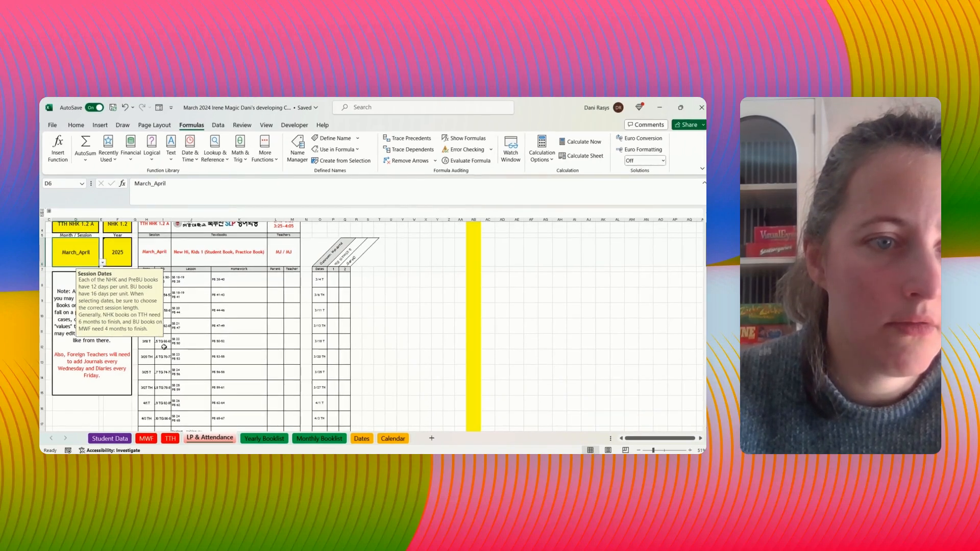
pyautogui.scroll(-2, 165, 357)
pyautogui.scroll(2, 165, 358)
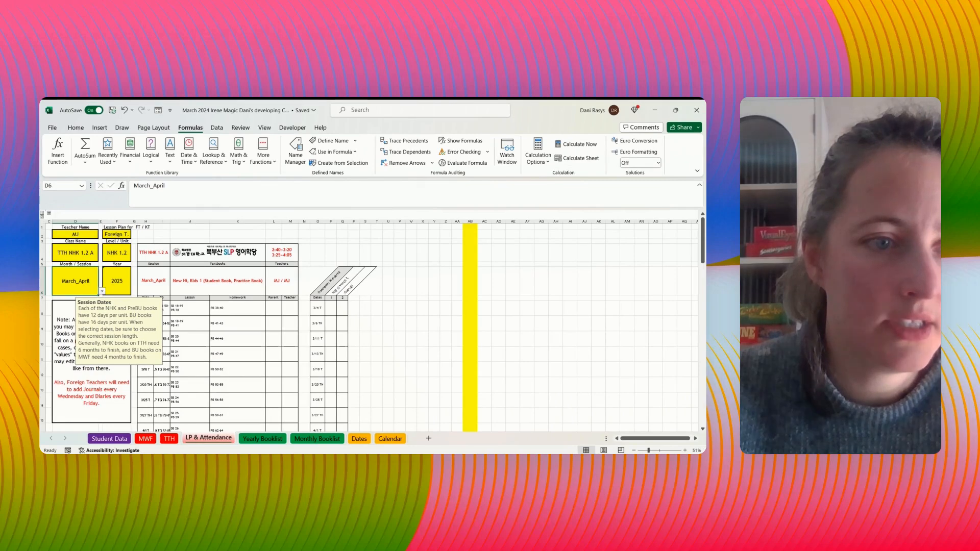
# - Try the April session, switch the lesson plan's session to May_June, and check its dates
pyautogui.click(67, 300)
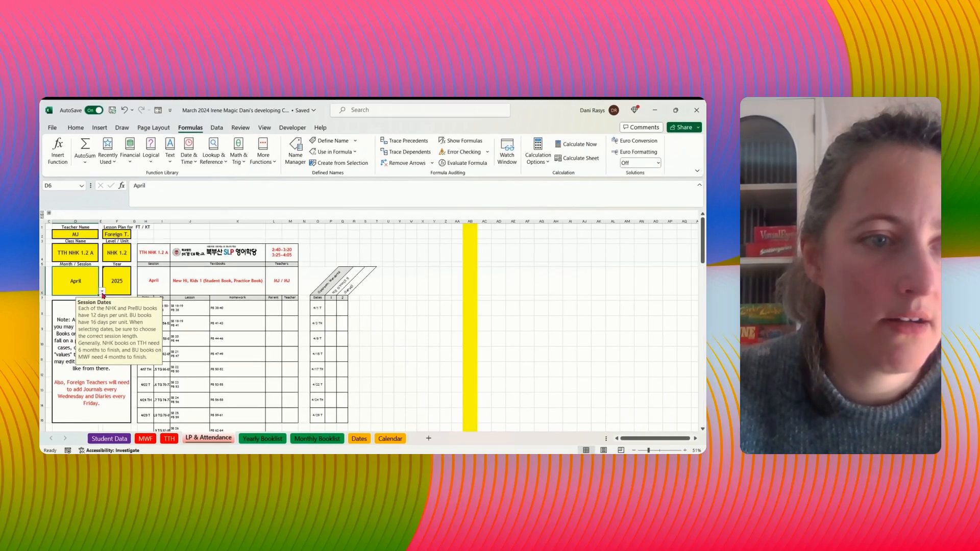
pyautogui.click(69, 305)
pyautogui.scroll(-3, 203, 394)
pyautogui.scroll(1, 203, 393)
pyautogui.scroll(2, 203, 394)
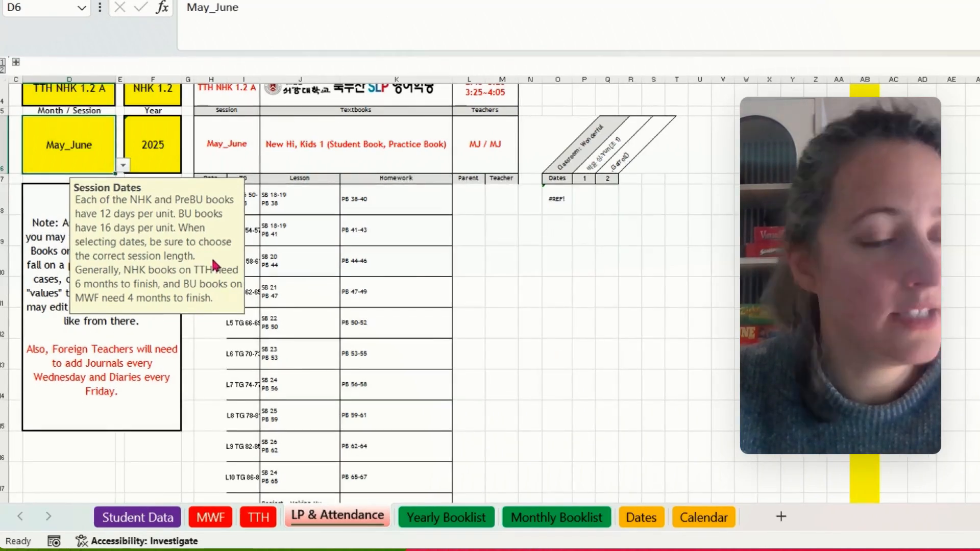
# - Inspect the May_June lesson plan's date column together with its class, level and session settings
pyautogui.click(344, 408)
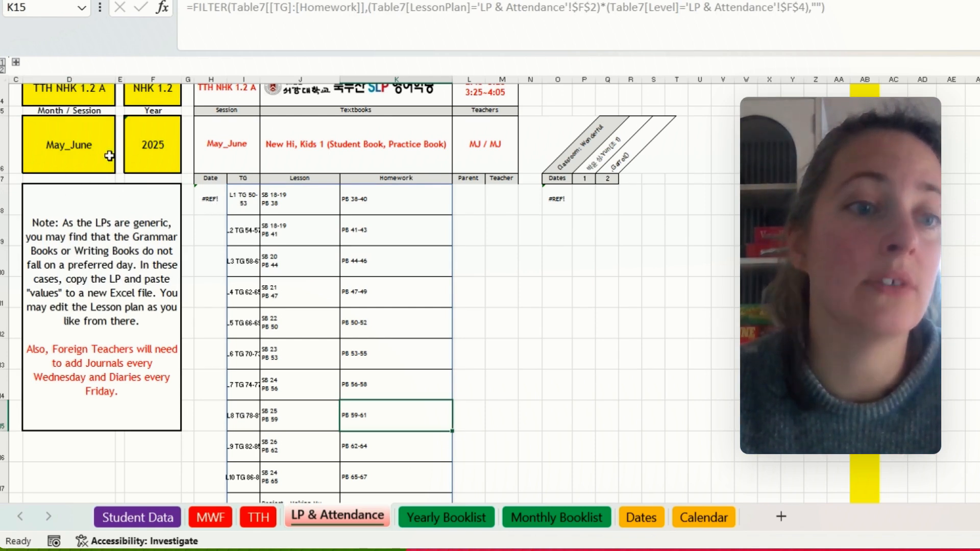
pyautogui.scroll(1, 97, 163)
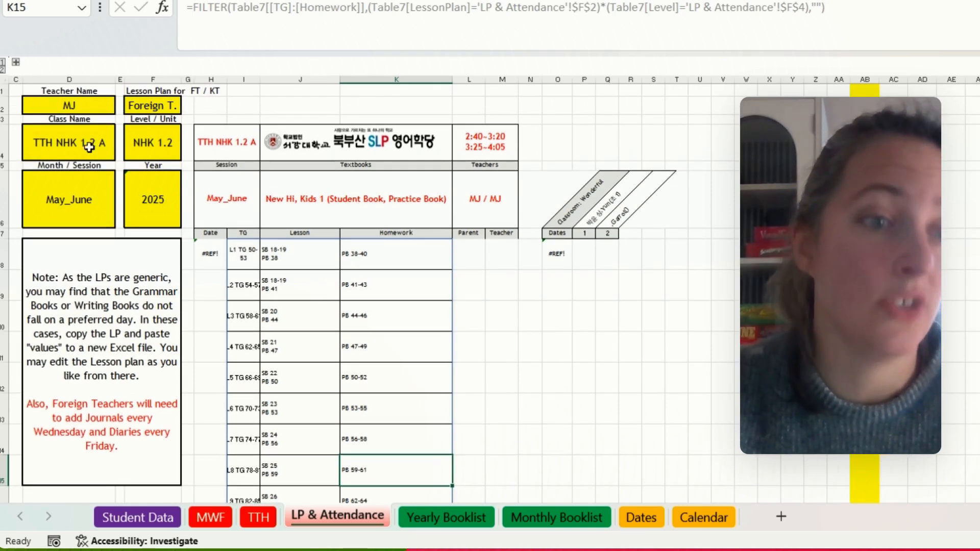
pyautogui.click(102, 211)
pyautogui.scroll(-1, 102, 213)
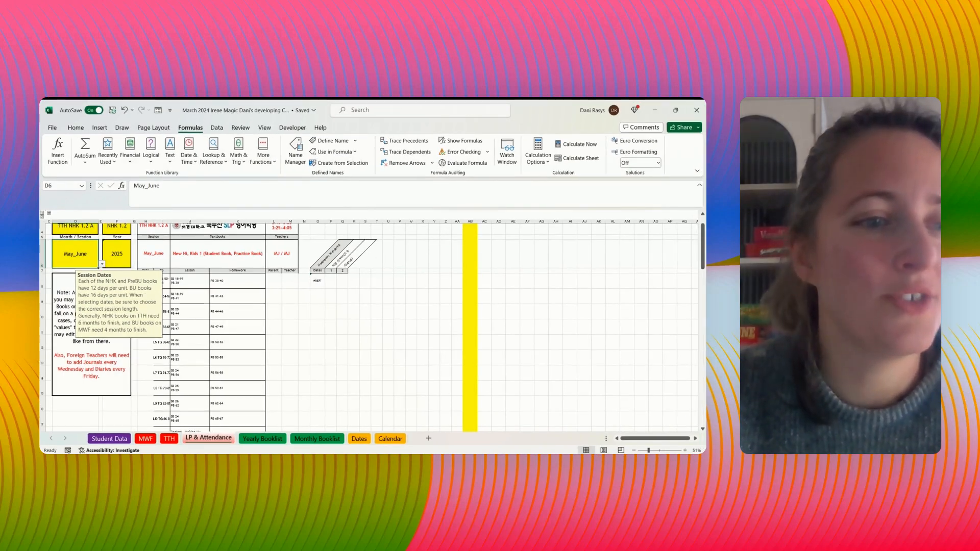
# - Try the lesson plan with the June session and with the July session, checking the date column for each
pyautogui.click(102, 264)
pyautogui.click(88, 303)
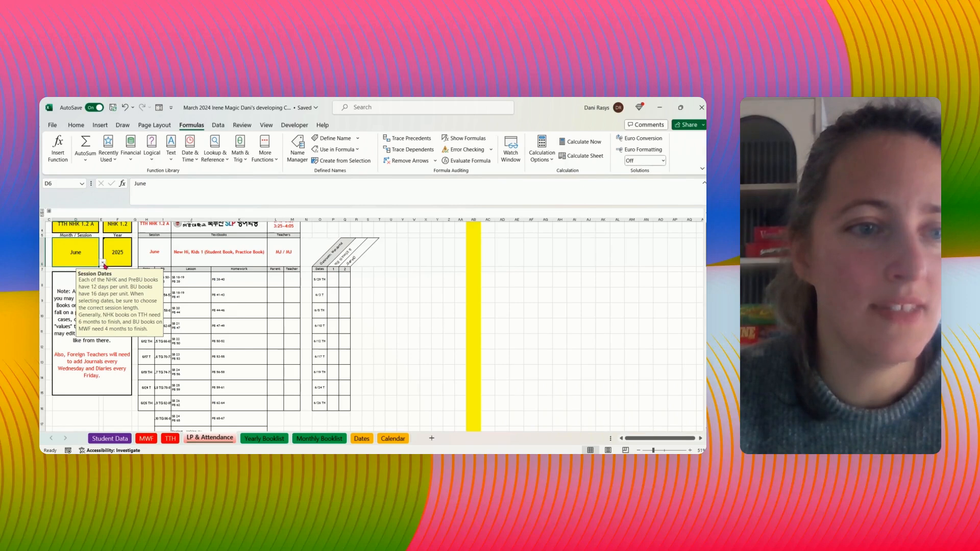
pyautogui.click(82, 284)
pyautogui.click(82, 284)
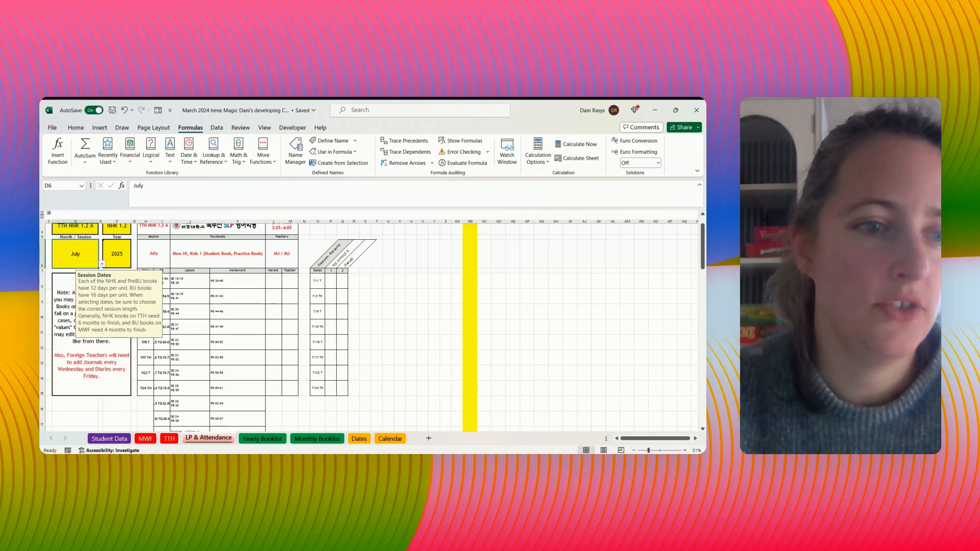
# - Try the July_August, August and October_November sessions in the lesson plan, checking the date column for each
pyautogui.click(87, 338)
pyautogui.click(102, 264)
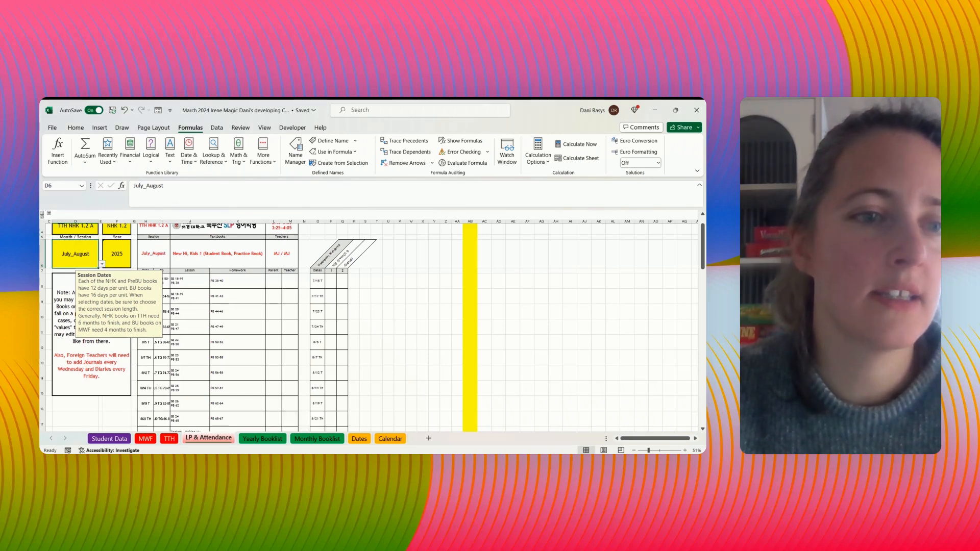
pyautogui.click(81, 284)
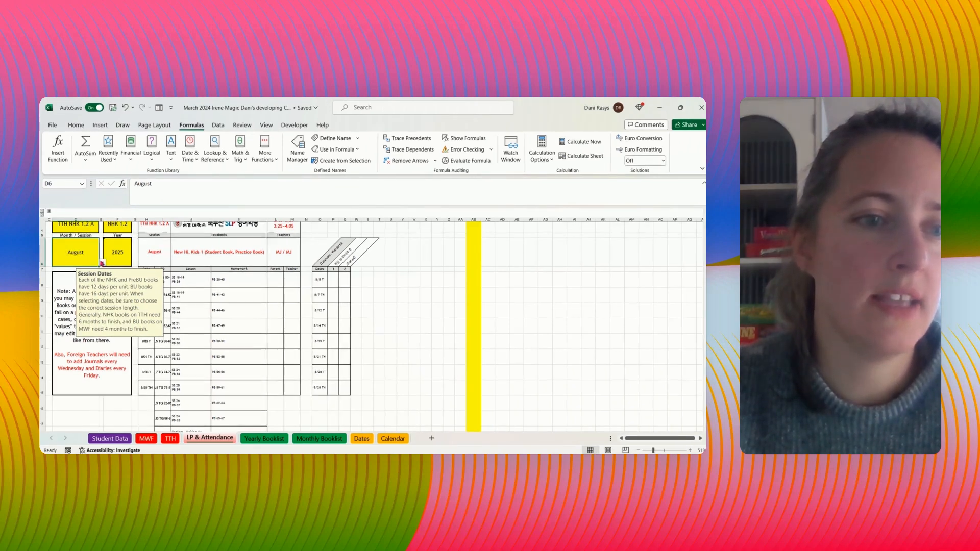
pyautogui.click(102, 264)
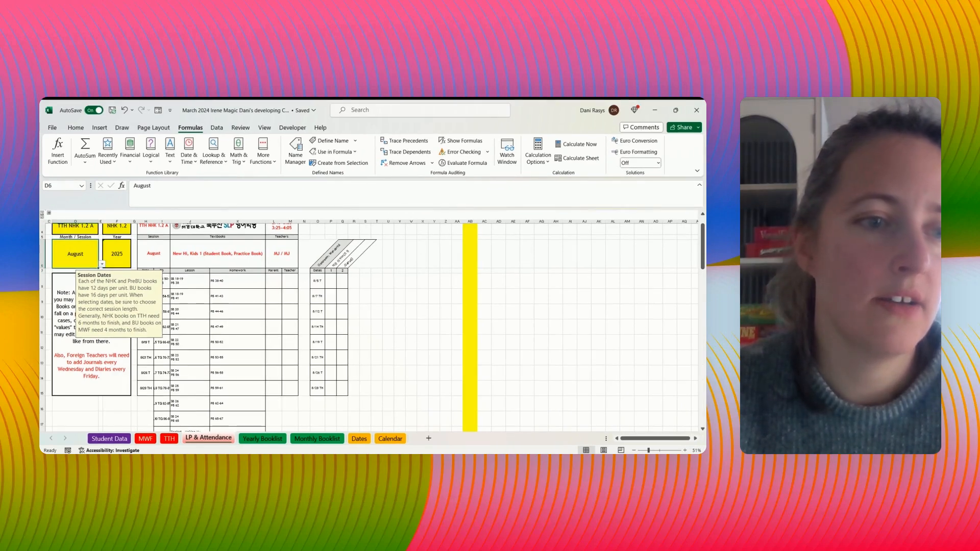
pyautogui.click(95, 292)
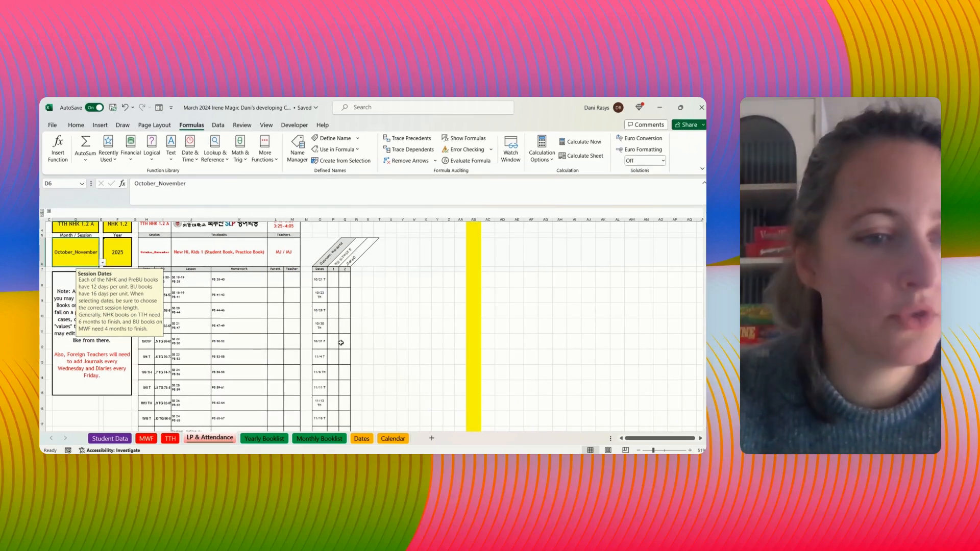
# - Set the lesson plan's year to 2026 and its session to December_January, and check the dates
pyautogui.scroll(1, 131, 309)
pyautogui.click(123, 284)
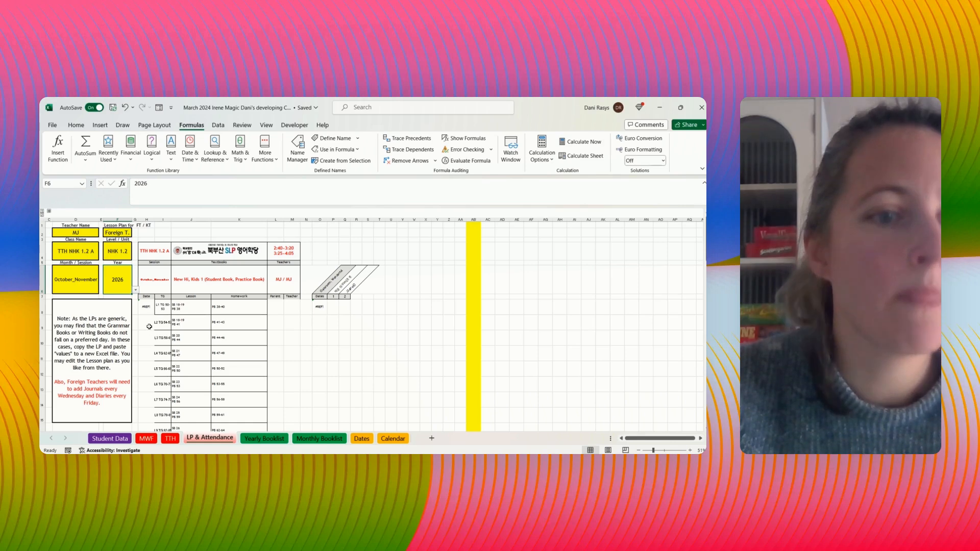
pyautogui.click(87, 282)
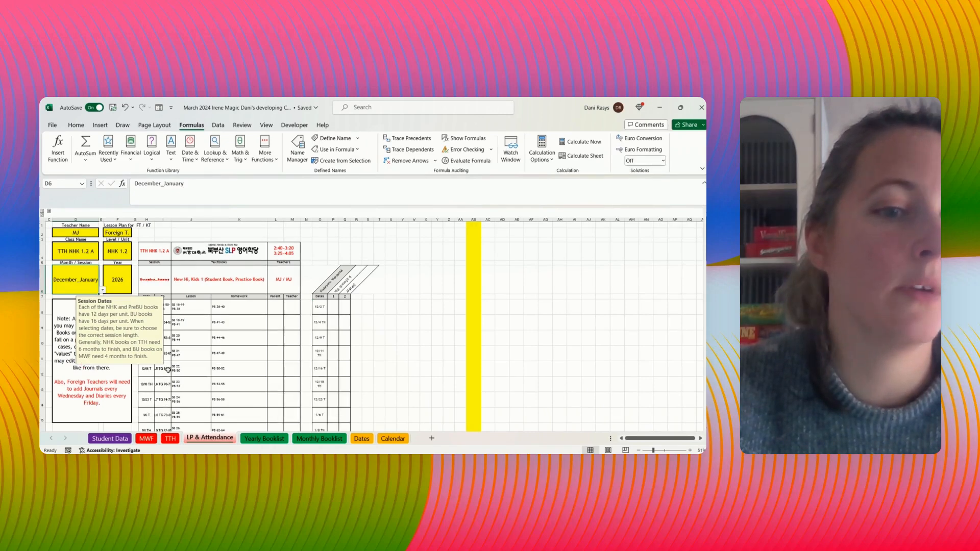
pyautogui.scroll(-1, 158, 396)
pyautogui.scroll(-1, 159, 397)
pyautogui.scroll(2, 159, 397)
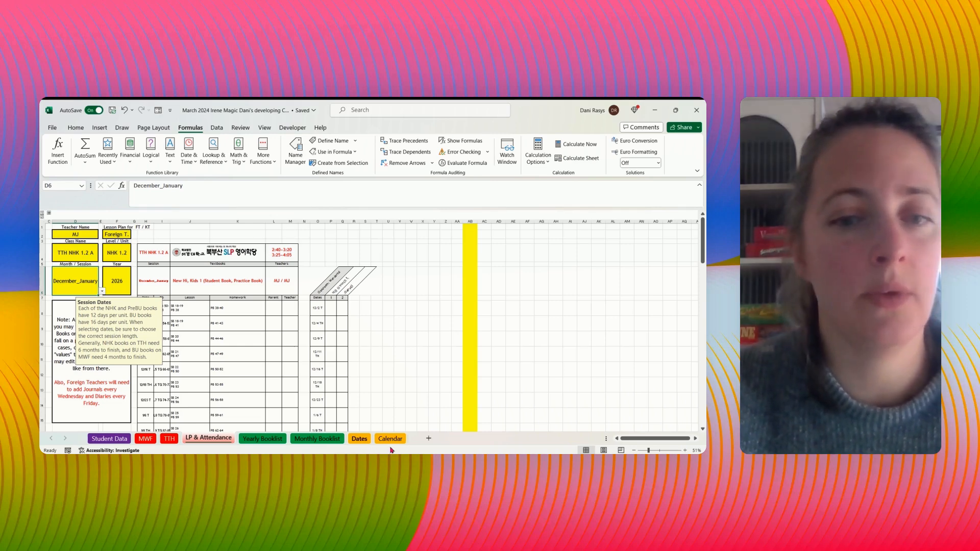
# - Review the Dates sheet's session columns alongside the Calendar and LP & Attendance sheets
pyautogui.click(360, 439)
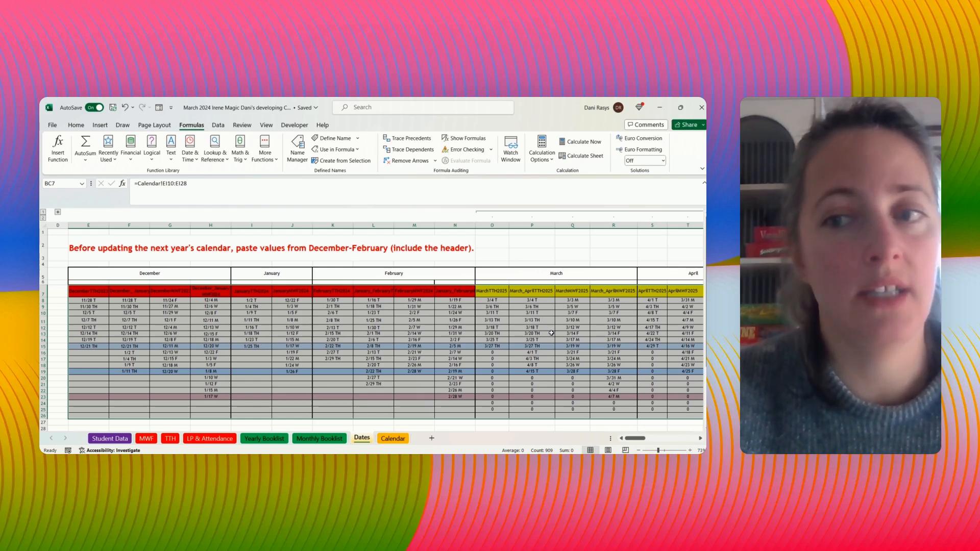
pyautogui.click(393, 439)
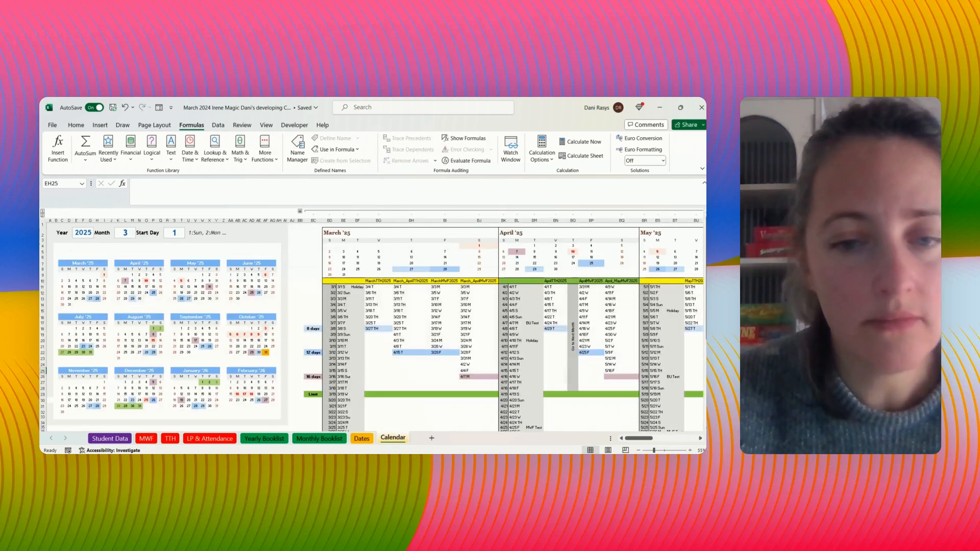
pyautogui.click(361, 439)
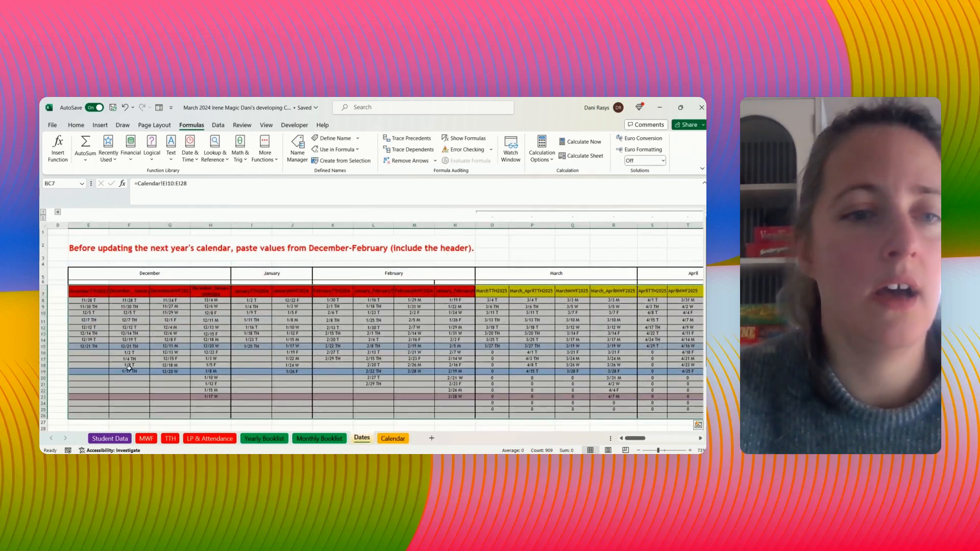
pyautogui.click(379, 440)
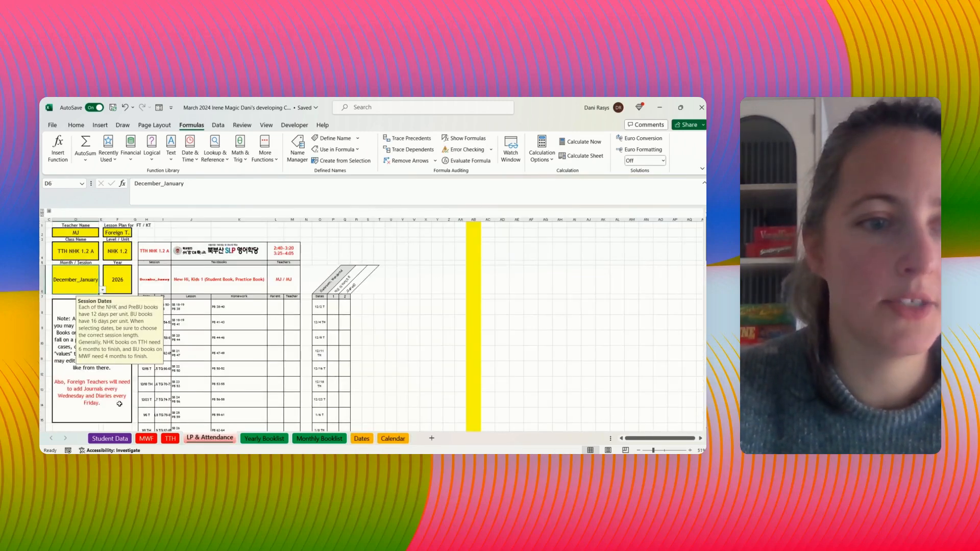
pyautogui.click(390, 438)
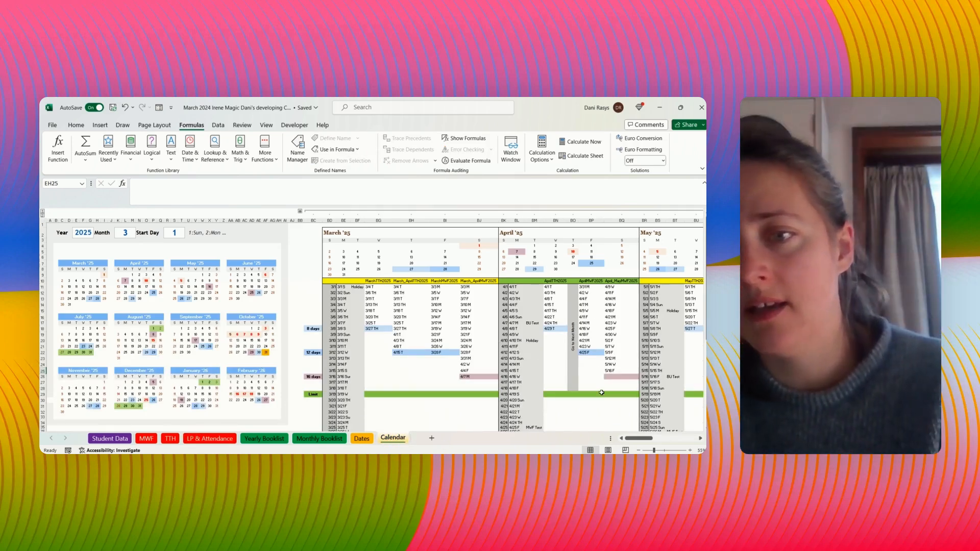
# - Examine the September '25 section of the Calendar sheet, following its list of weekdays down to 9/19
pyautogui.moveTo(628, 442); pyautogui.dragTo(660, 439)
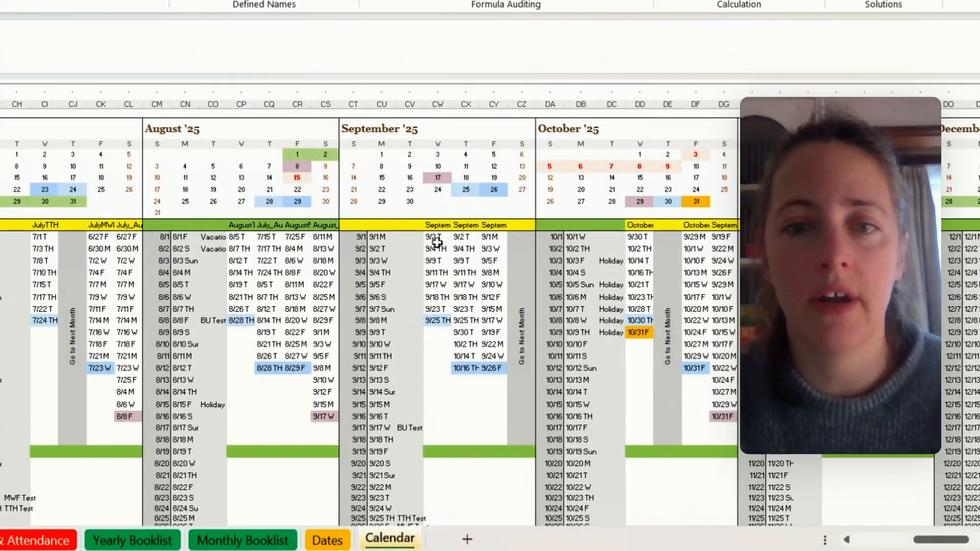
pyautogui.moveTo(437, 238); pyautogui.dragTo(437, 345)
pyautogui.click(388, 287)
pyautogui.click(381, 368)
pyautogui.click(383, 439)
pyautogui.click(383, 453)
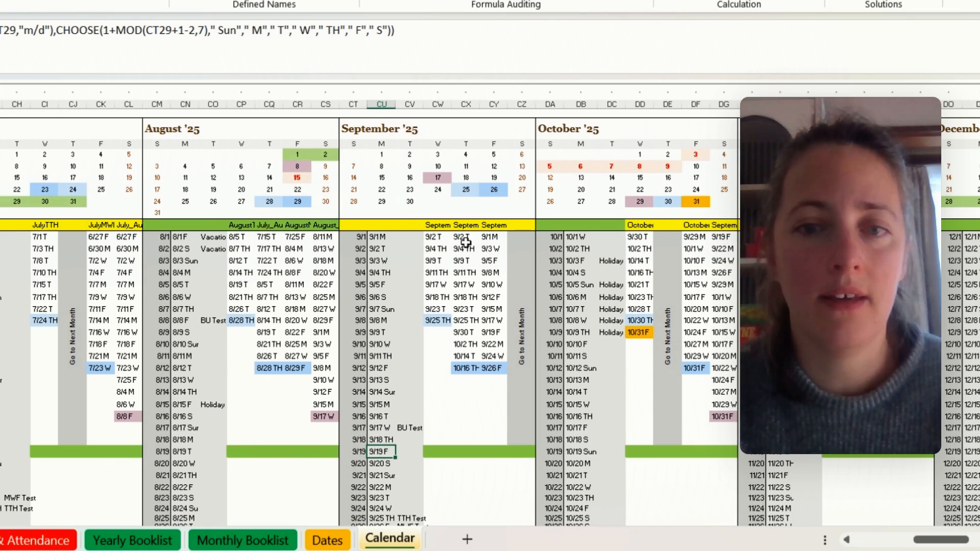
# - Compare the September '25 session date columns with the highlighted end dates in the month grid above them
pyautogui.click(440, 248)
pyautogui.moveTo(449, 247); pyautogui.dragTo(490, 356)
pyautogui.click(425, 176)
pyautogui.click(465, 190)
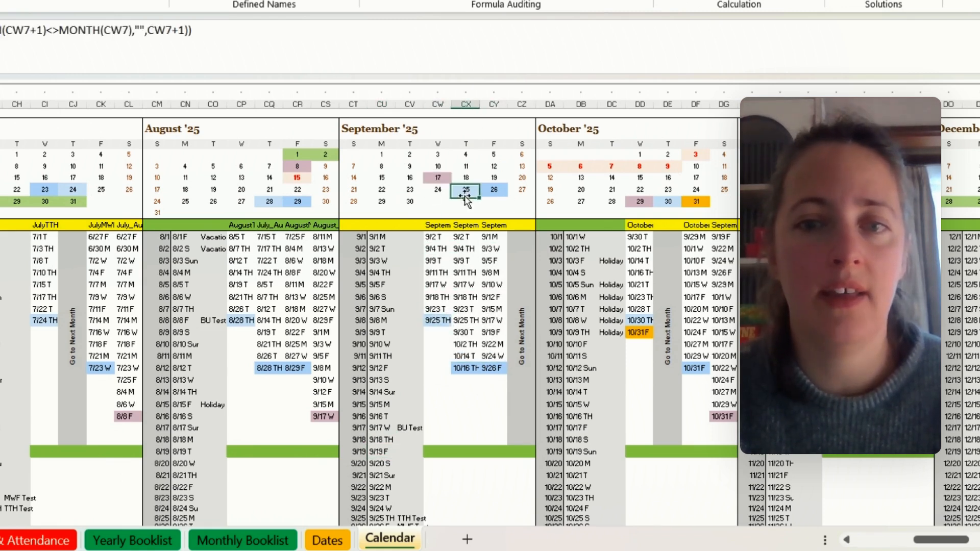
pyautogui.click(462, 363)
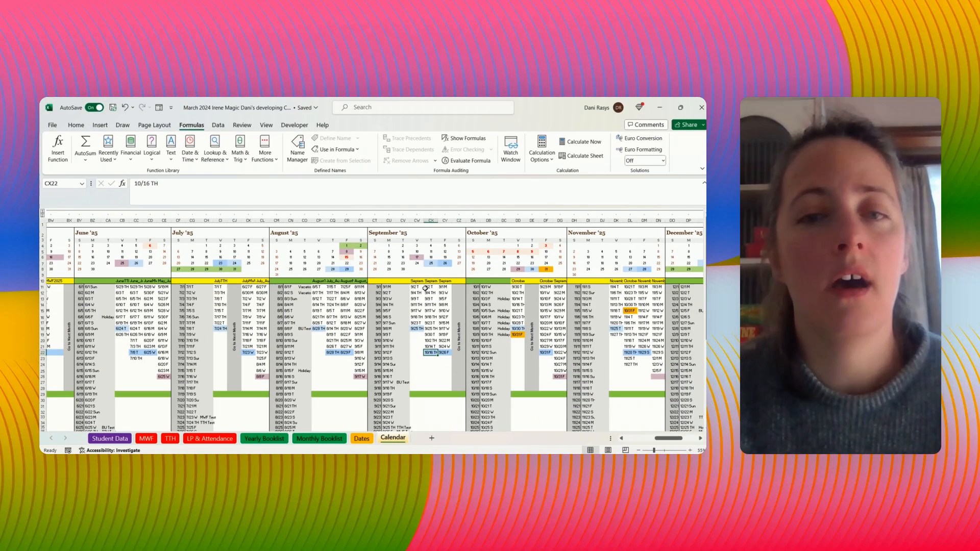
pyautogui.moveTo(438, 237); pyautogui.dragTo(447, 353)
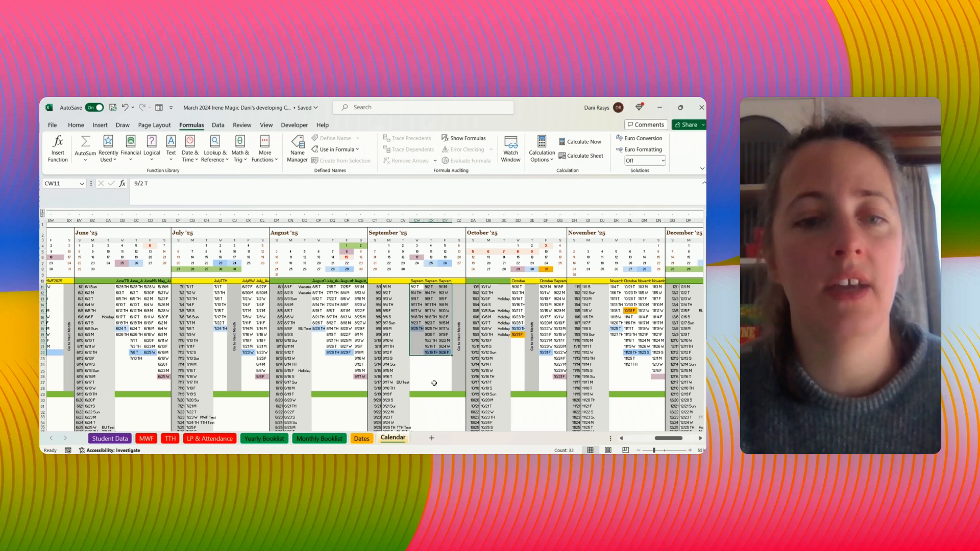
# - Inspect the December_January date column on the LP & Attendance sheet down to its last rows
pyautogui.click(219, 439)
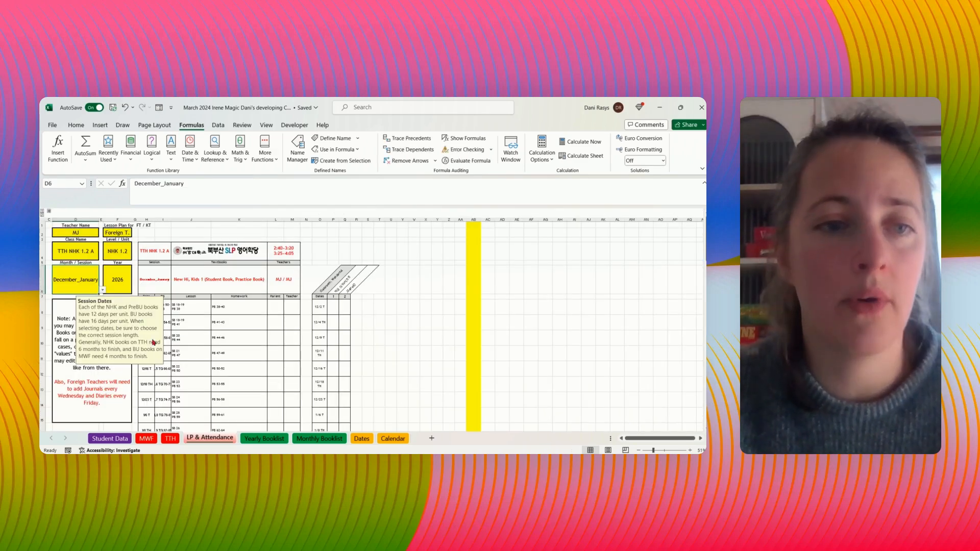
pyautogui.moveTo(148, 383); pyautogui.dragTo(167, 453)
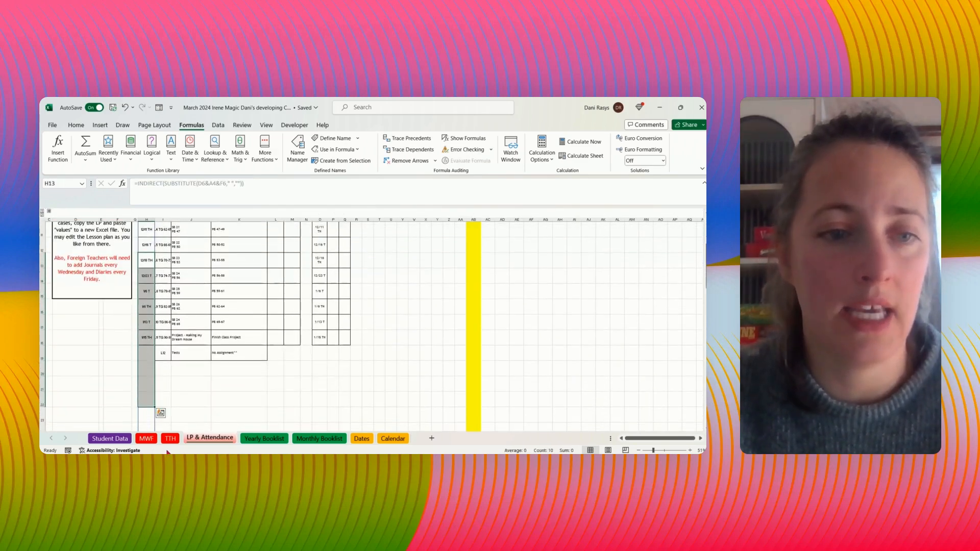
pyautogui.click(292, 400)
# - Inspect the orange 10/31 F entries in the October and November '25 session columns of the Calendar sheet
pyautogui.click(393, 439)
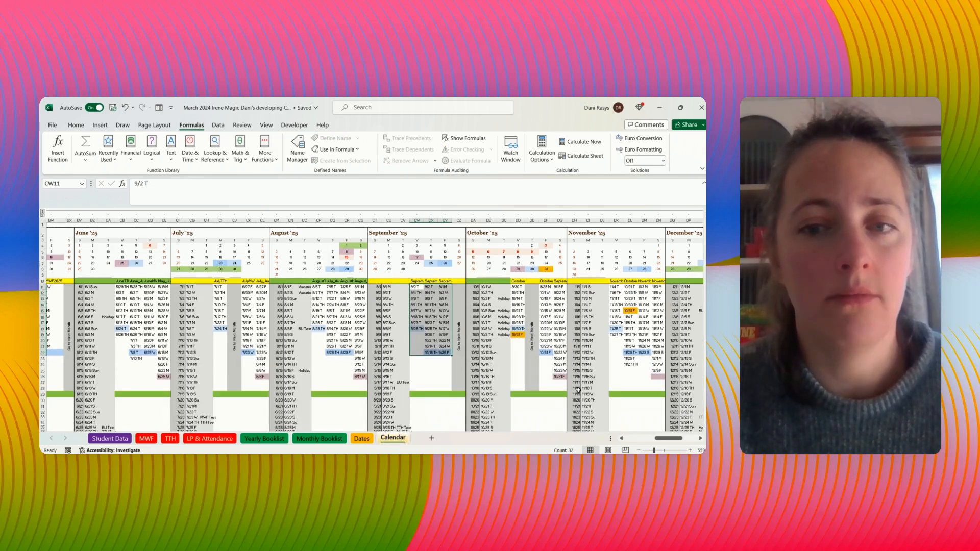
pyautogui.click(514, 335)
pyautogui.click(630, 310)
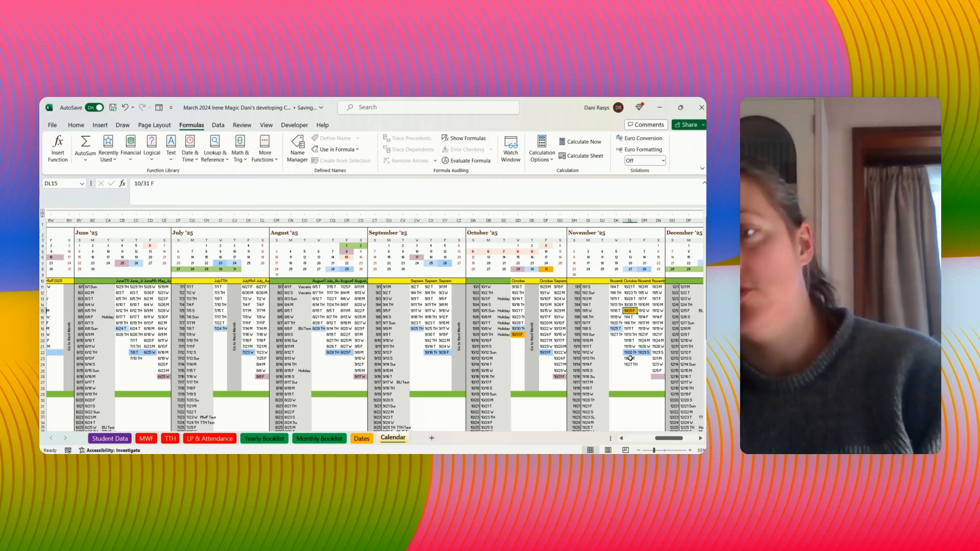
pyautogui.click(517, 335)
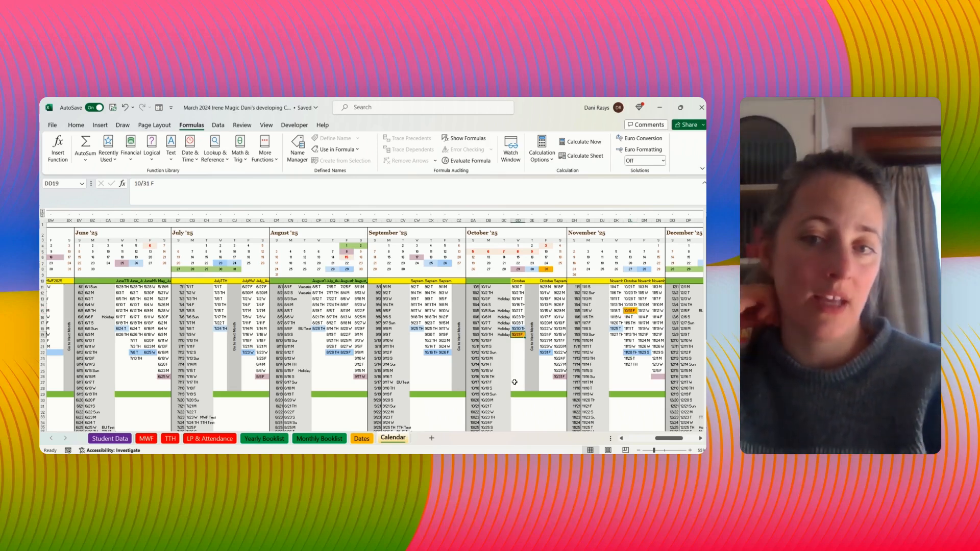